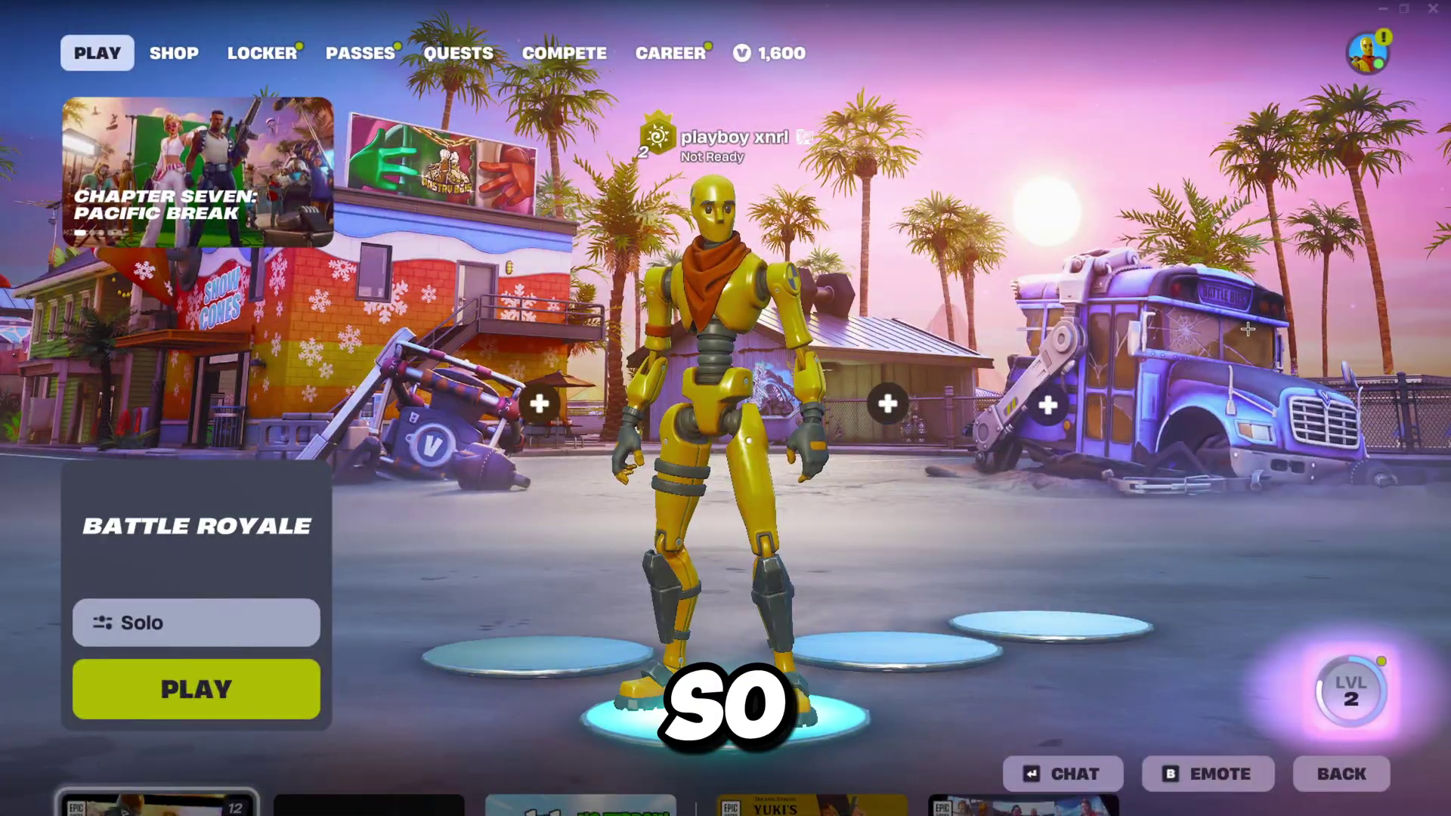
Step: Open Fortnite's Social side panel with the menu icon at the top right of the lobby
{"action": "left_click", "coordinate": [1368, 53]}
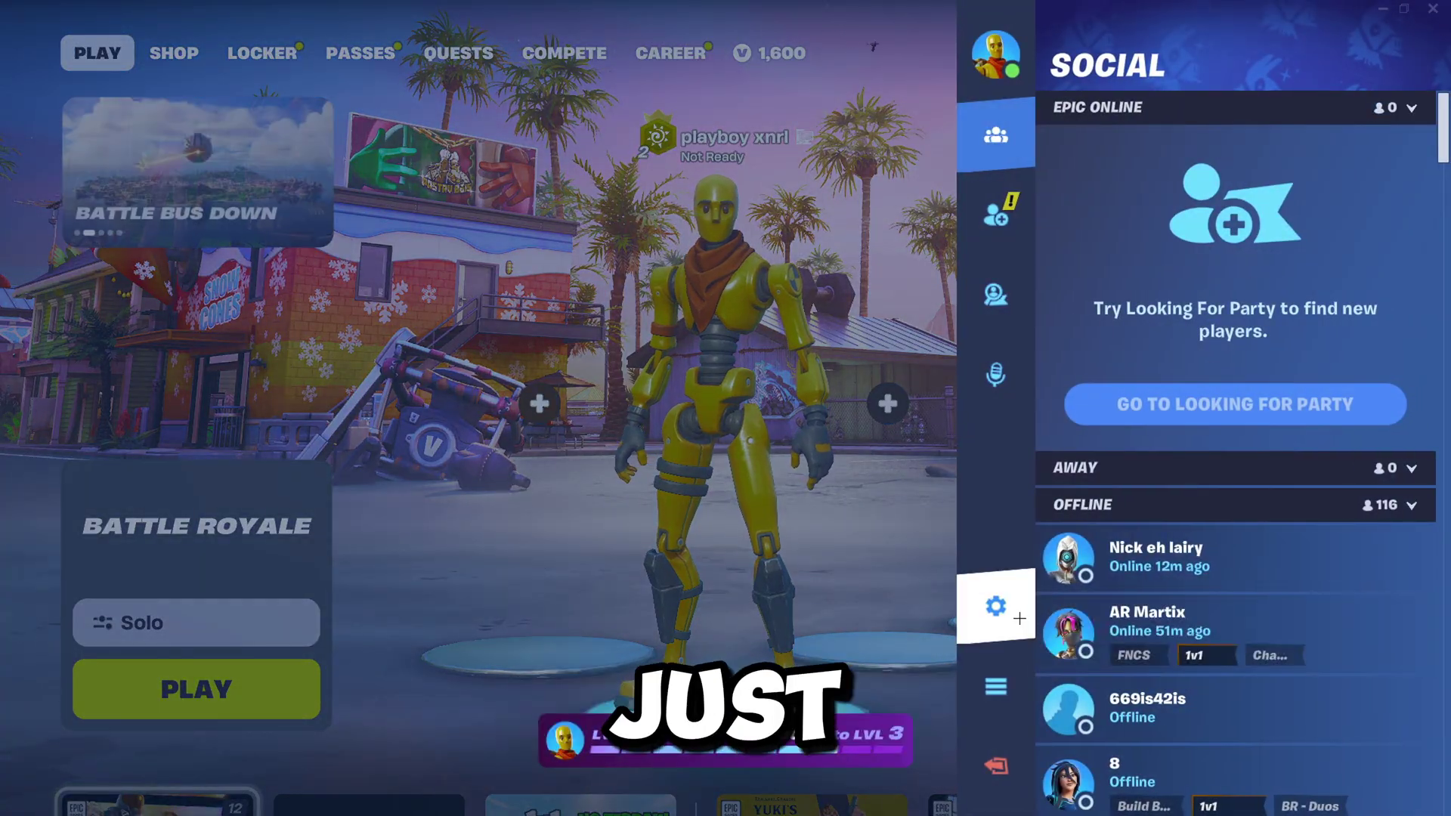
Step: Open Fortnite's Video settings and switch Window Mode to Fullscreen, keeping 1920 x 1080 and 240 FPS
{"action": "left_click", "coordinate": [990, 604]}
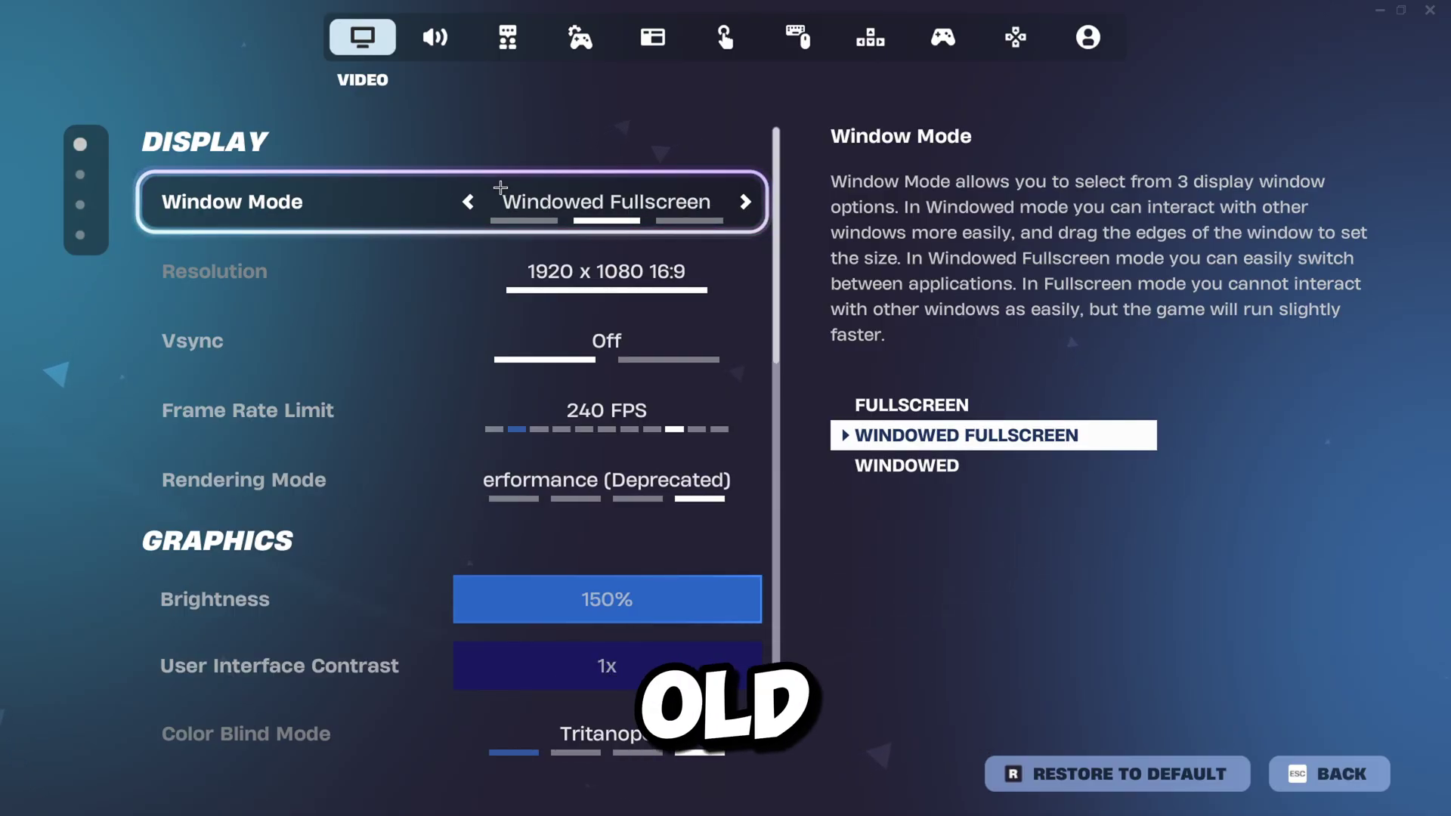
{"action": "left_click", "coordinate": [471, 200]}
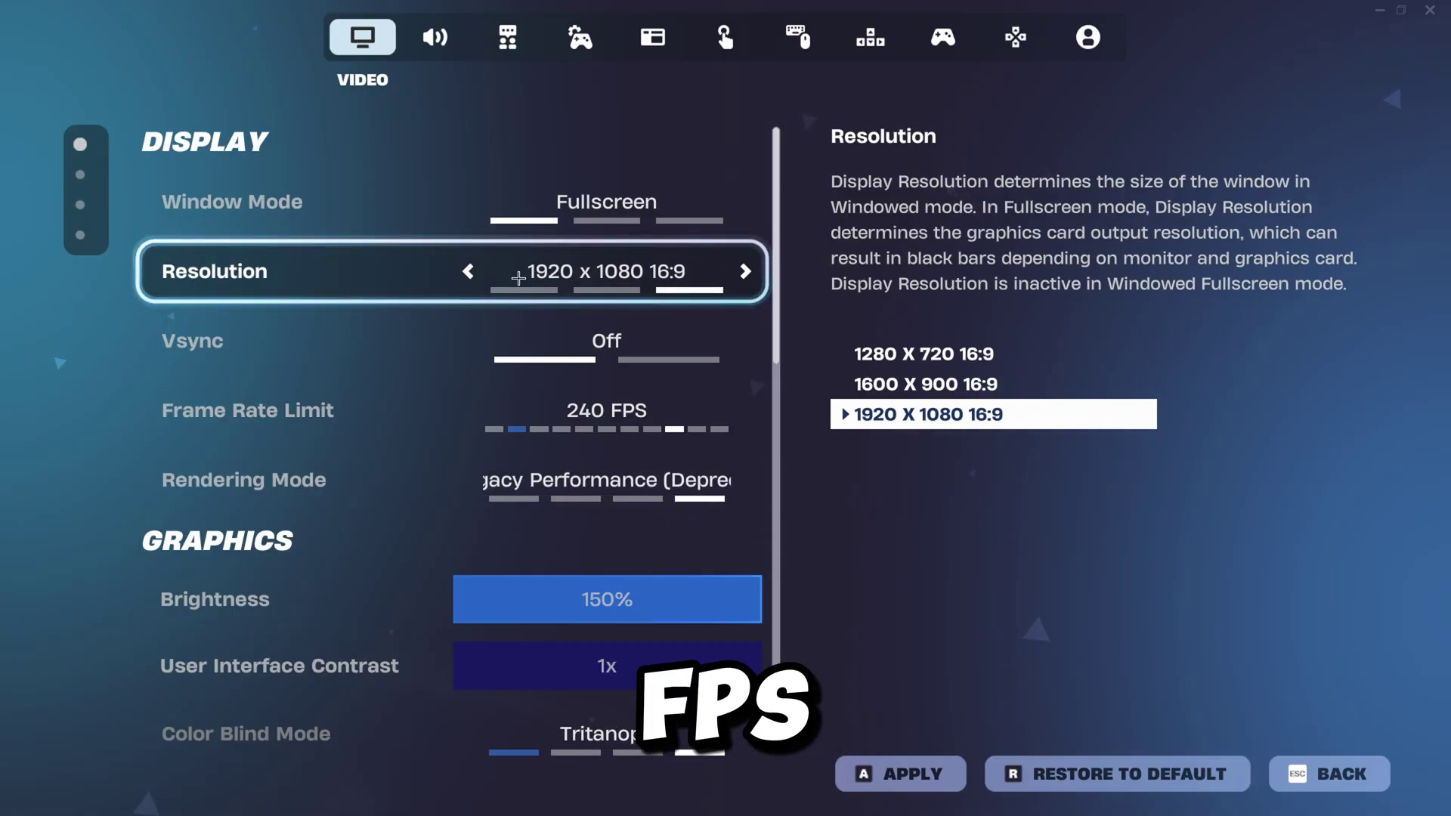
{"action": "scroll", "coordinate": [597, 294], "scroll_direction": "down", "scroll_amount": 1}
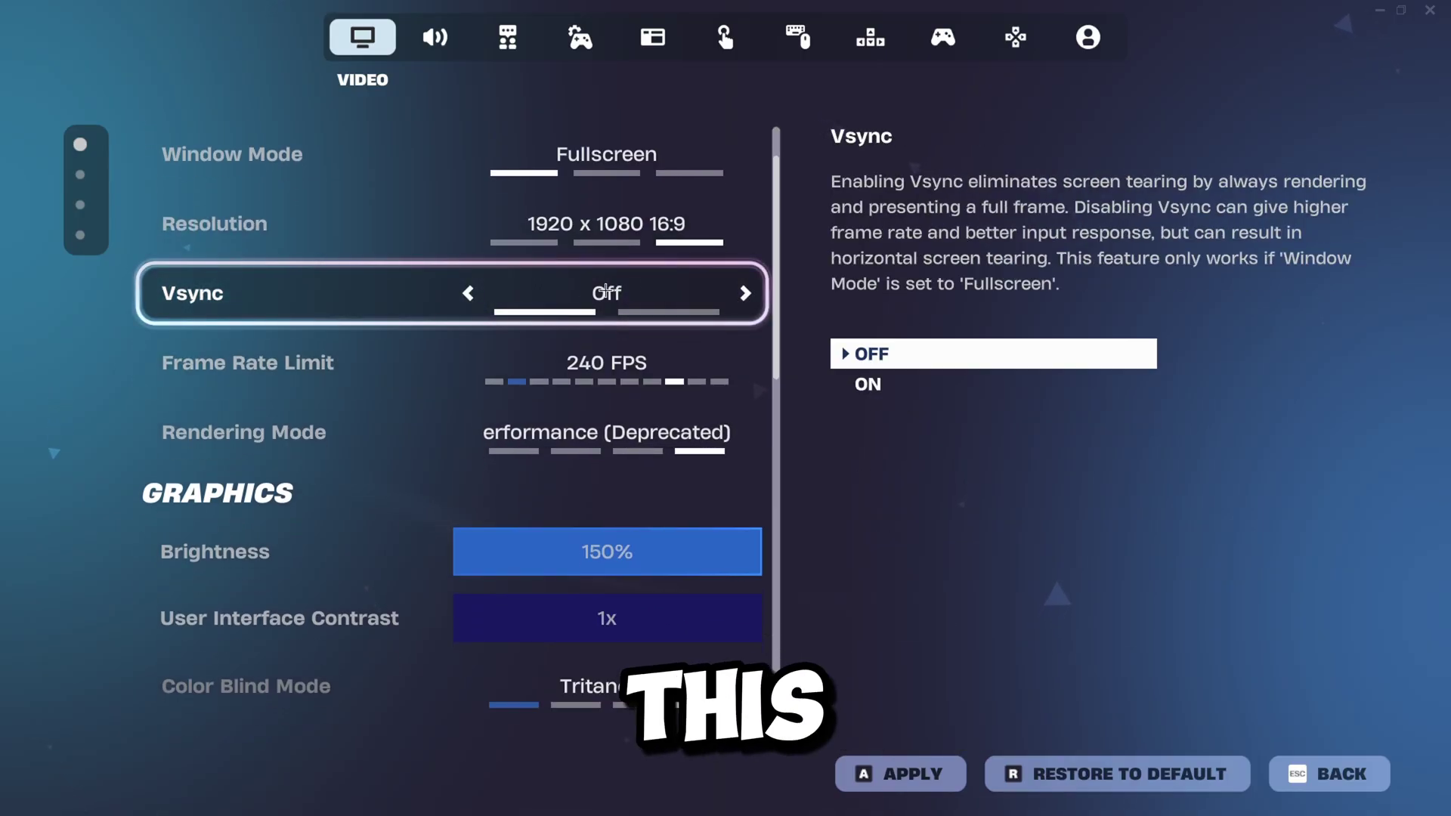
{"action": "scroll", "coordinate": [635, 296], "scroll_direction": "down", "scroll_amount": 1}
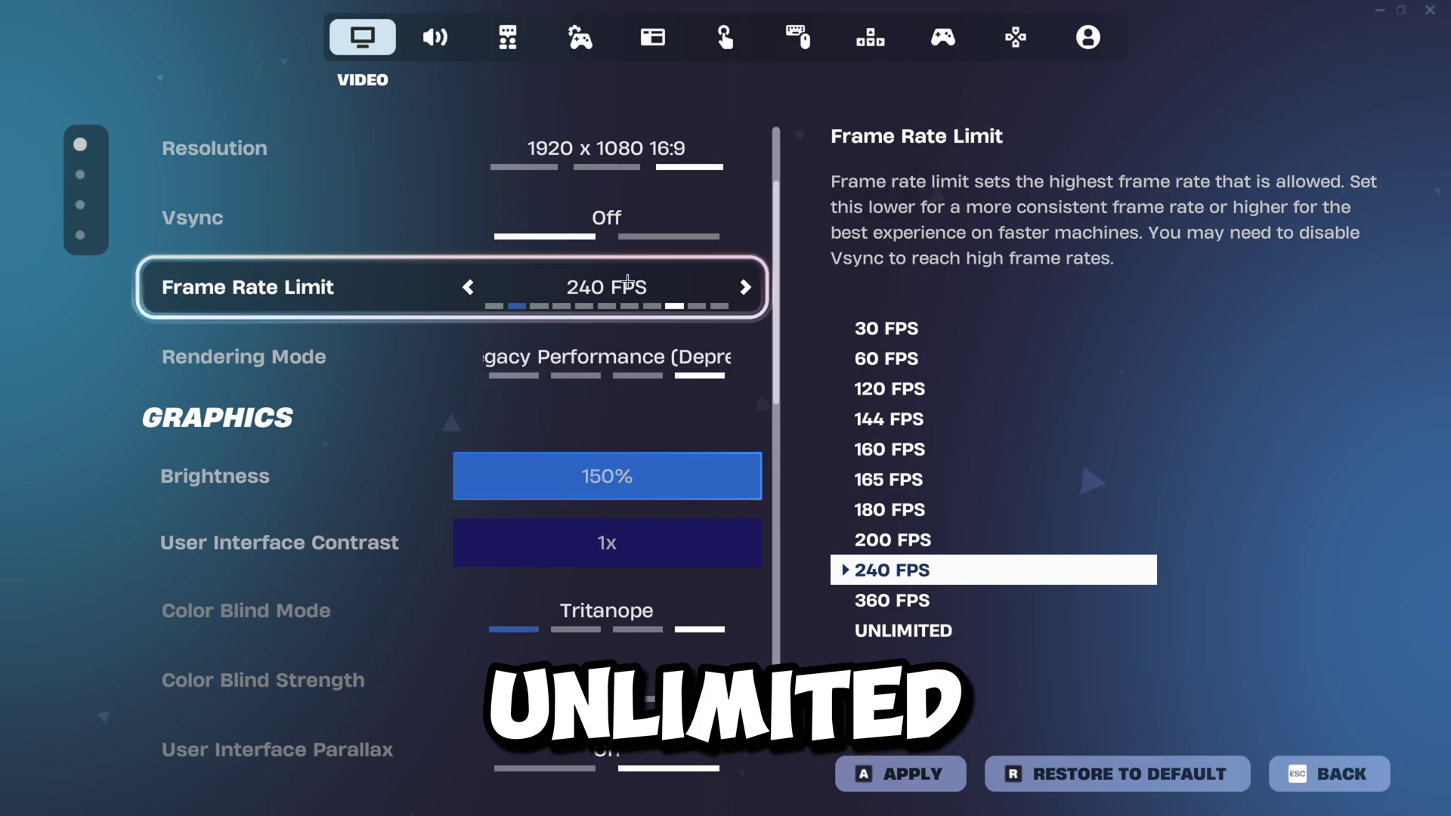
{"action": "scroll", "coordinate": [273, 312], "scroll_direction": "down", "scroll_amount": 1}
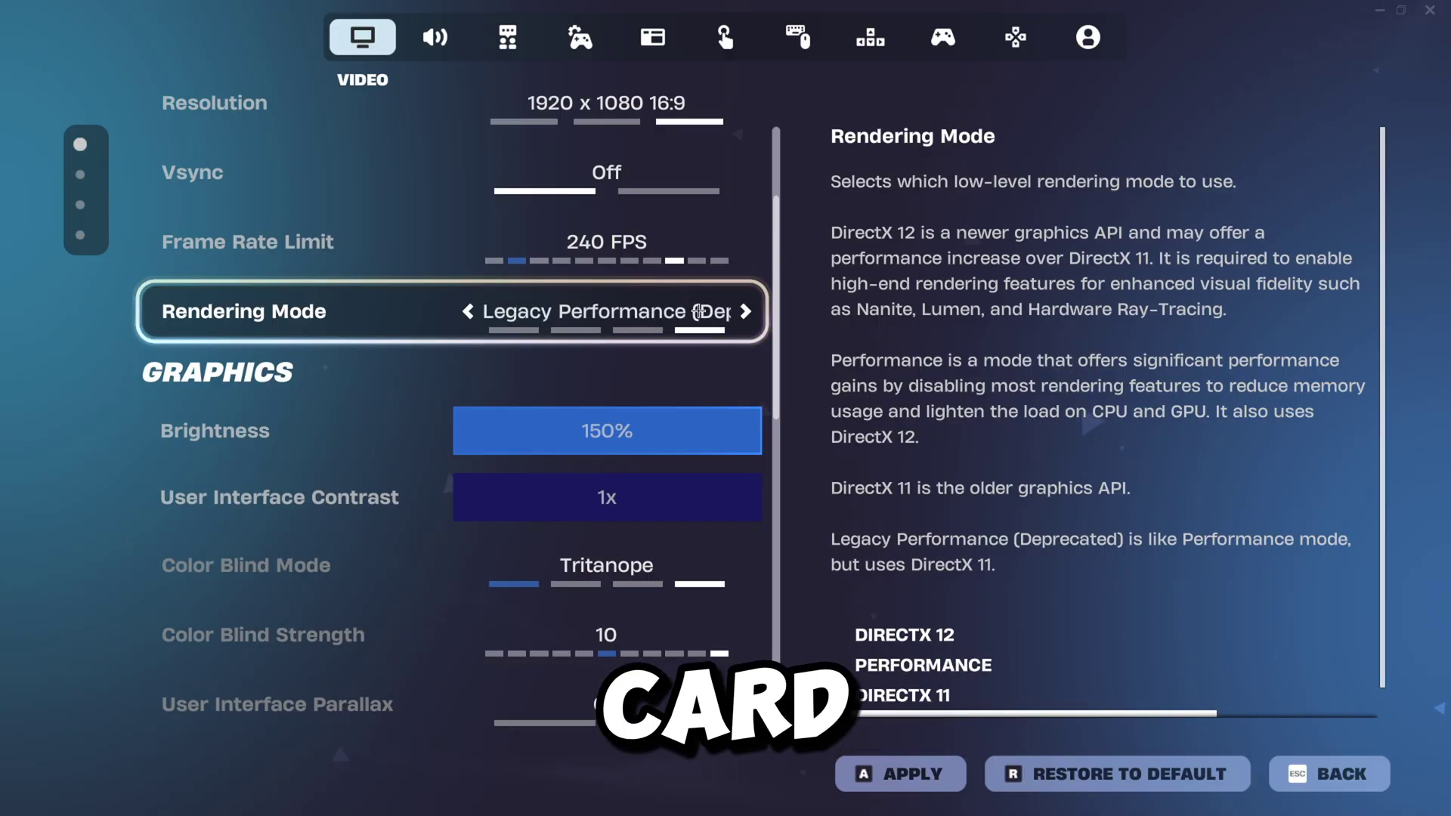
{"action": "left_click", "coordinate": [469, 311]}
{"action": "left_click", "coordinate": [469, 310]}
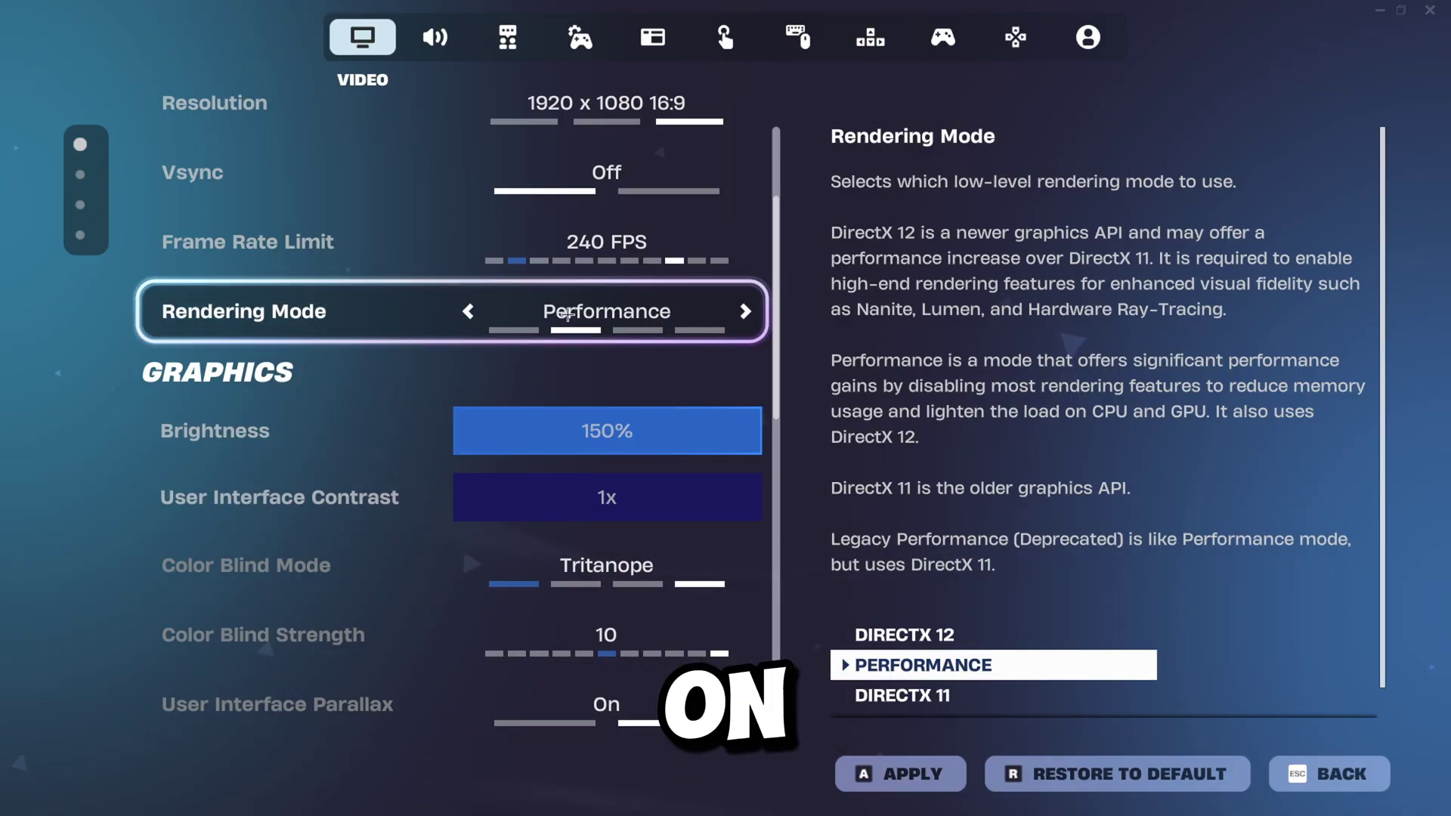
{"action": "left_click", "coordinate": [700, 330]}
{"action": "scroll", "coordinate": [302, 243], "scroll_direction": "down", "scroll_amount": 3}
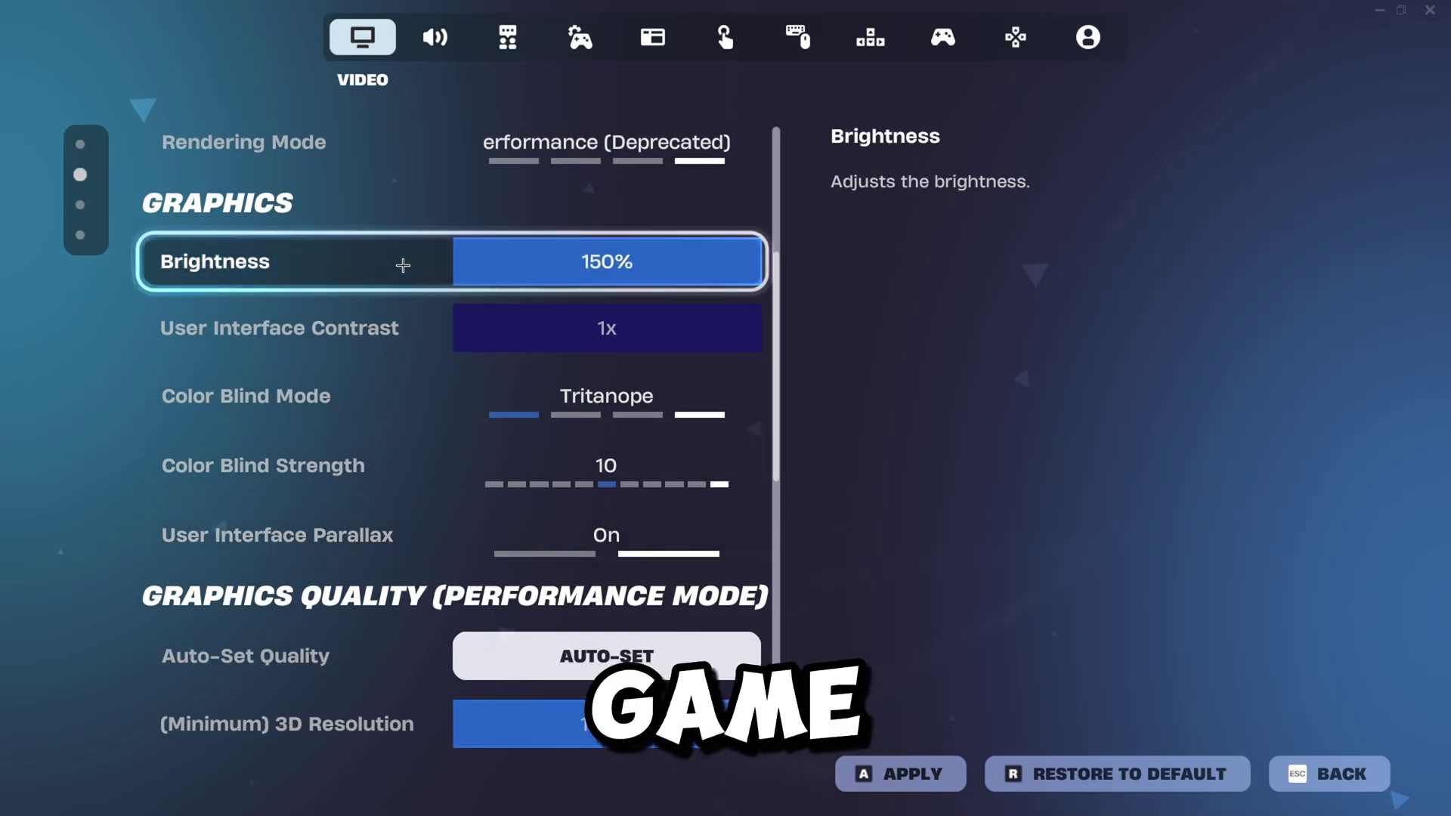
{"action": "scroll", "coordinate": [239, 258], "scroll_direction": "down", "scroll_amount": 5}
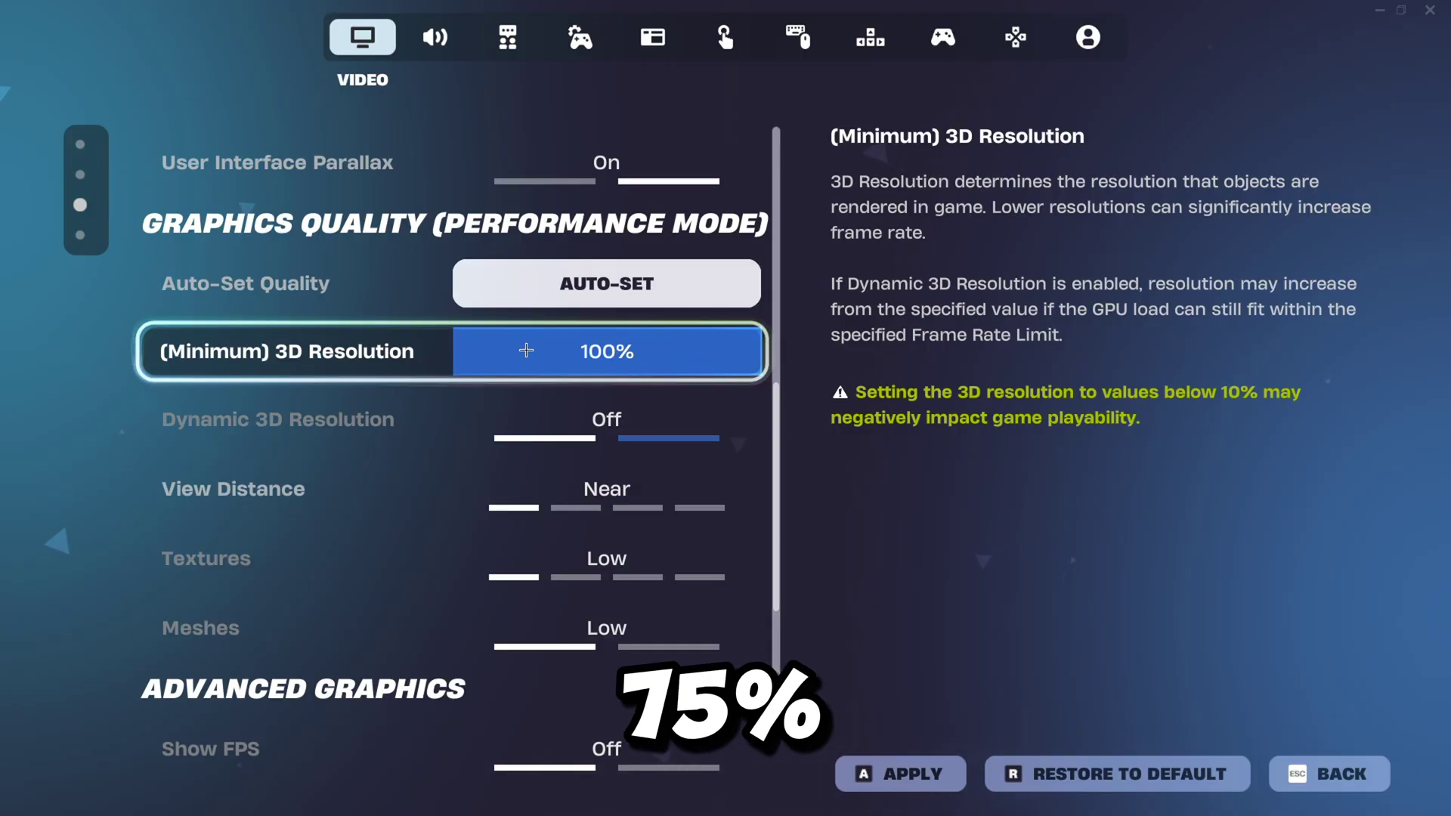
Step: Under Graphics Quality, raise View Distance from Near to Far
{"action": "scroll", "coordinate": [234, 362], "scroll_direction": "down", "scroll_amount": 1}
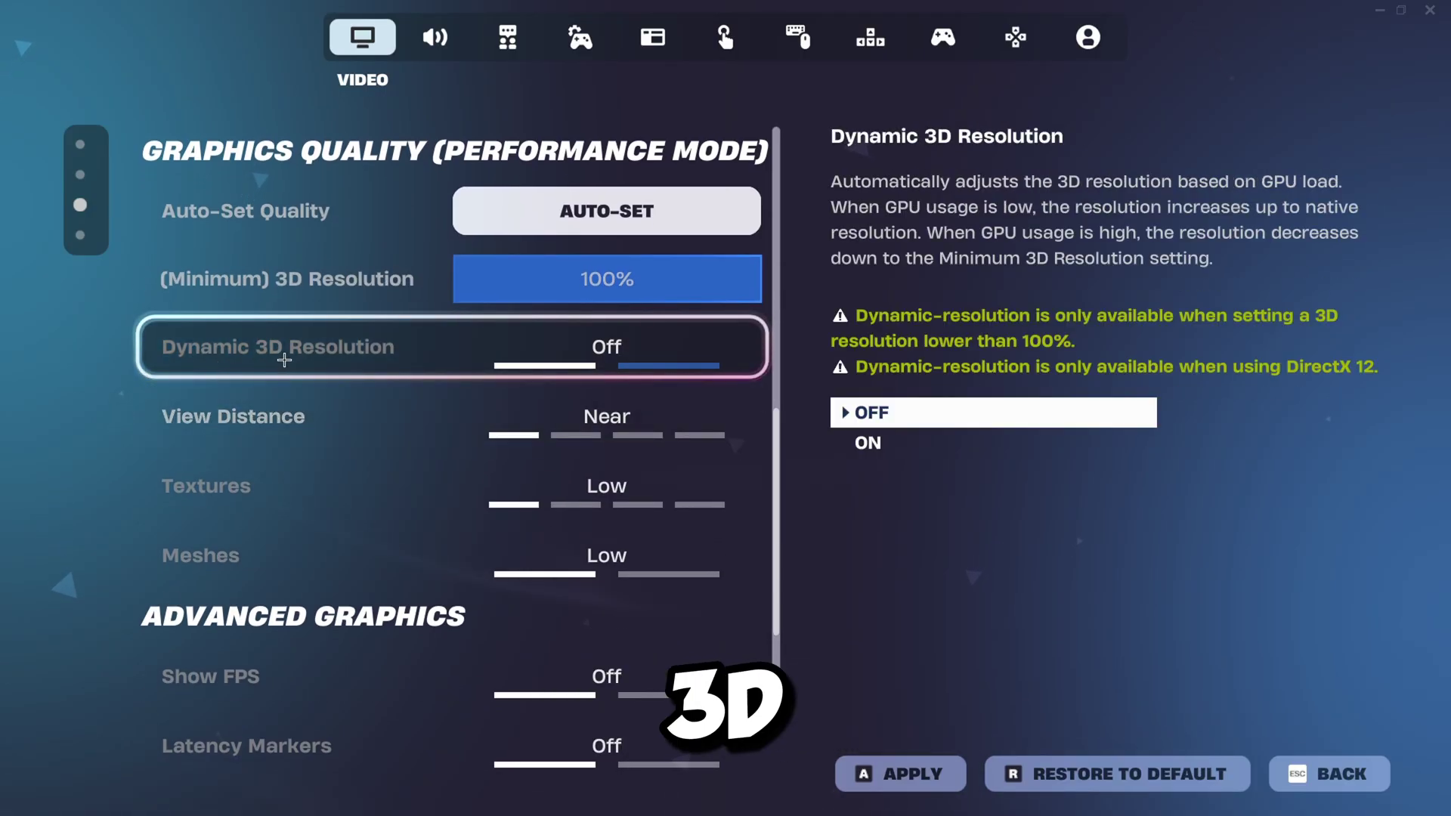
{"action": "scroll", "coordinate": [574, 374], "scroll_direction": "down", "scroll_amount": 1}
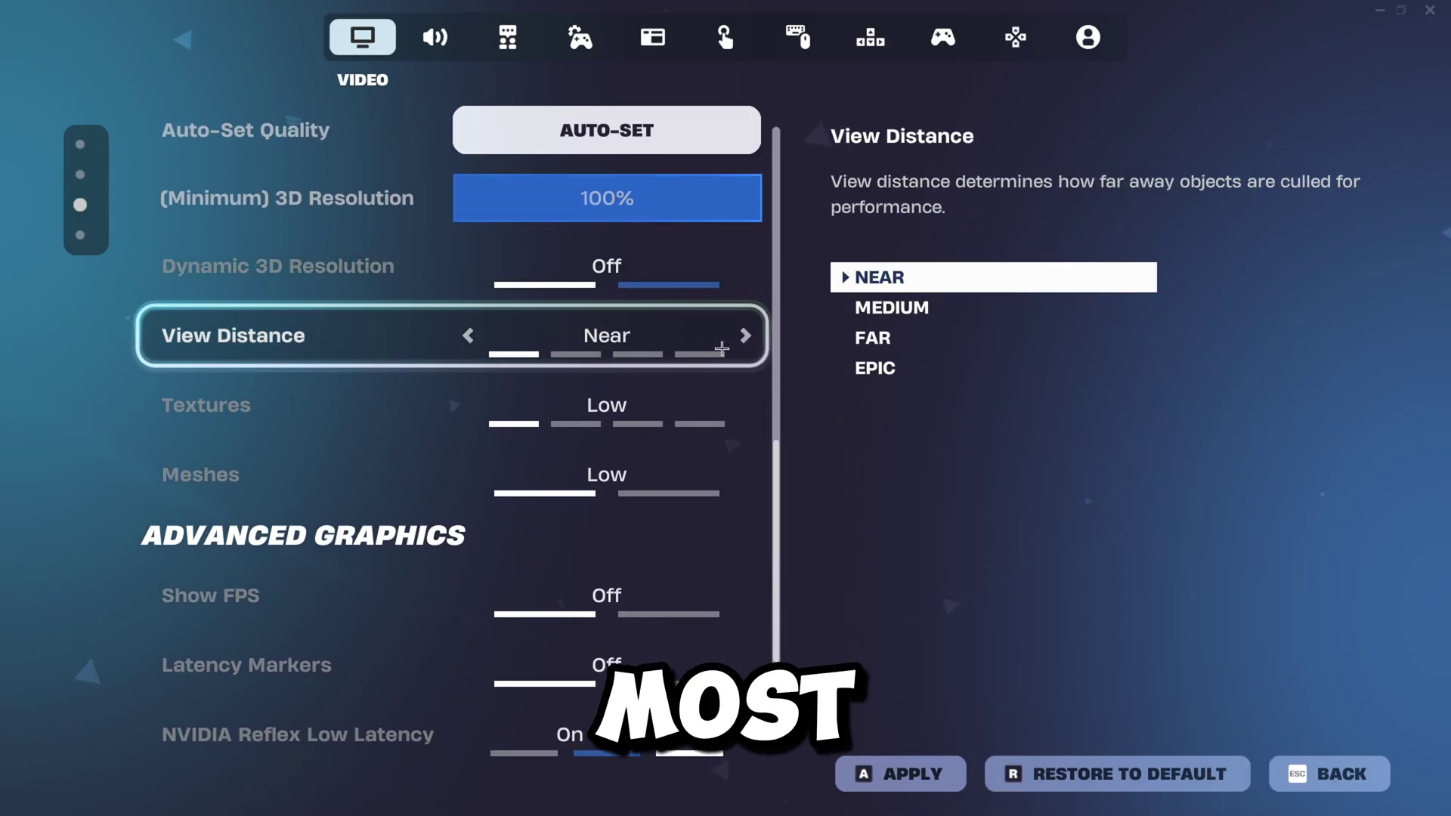
{"action": "left_click", "coordinate": [637, 354]}
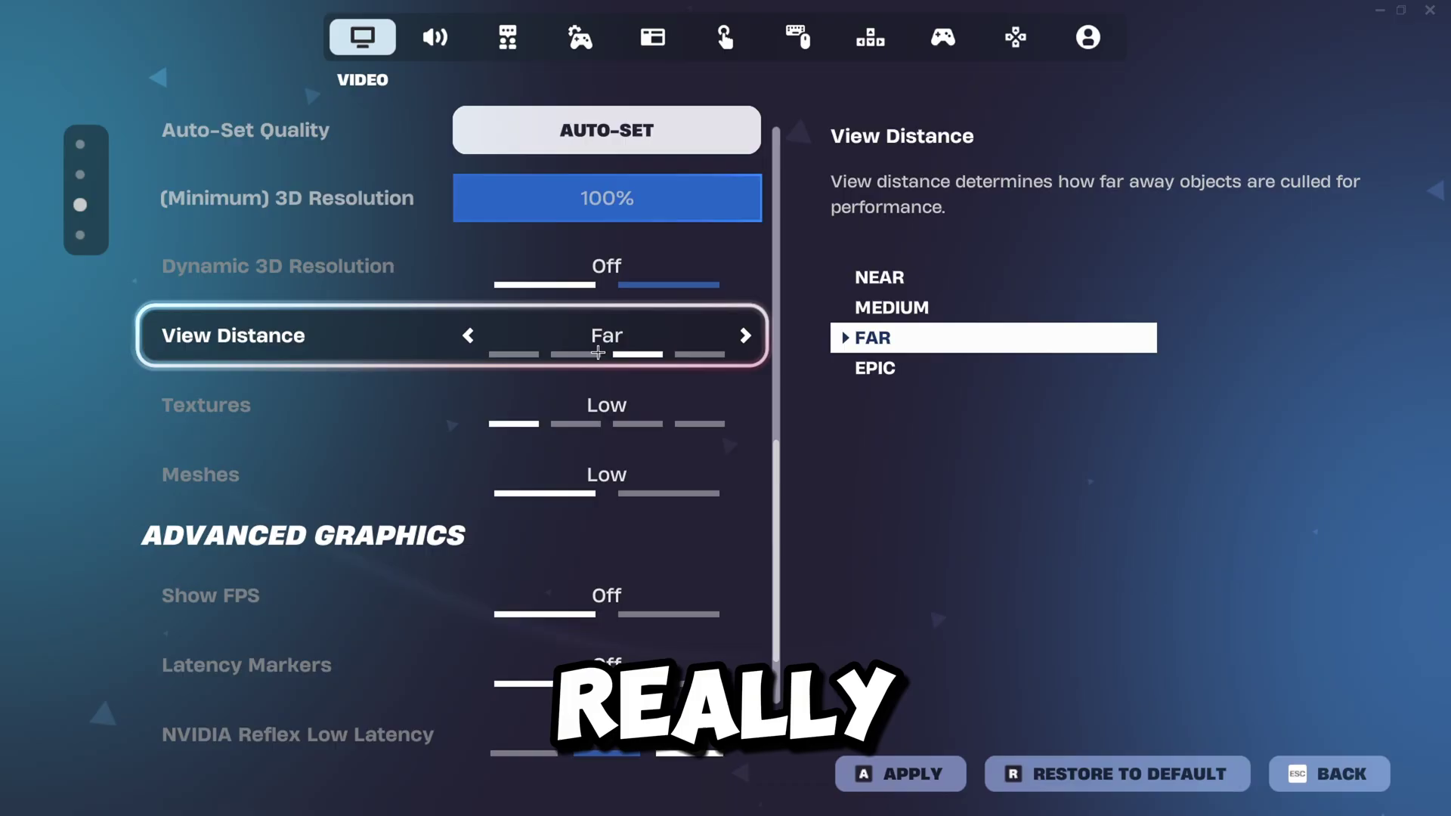
{"action": "scroll", "coordinate": [582, 334], "scroll_direction": "down", "scroll_amount": 1}
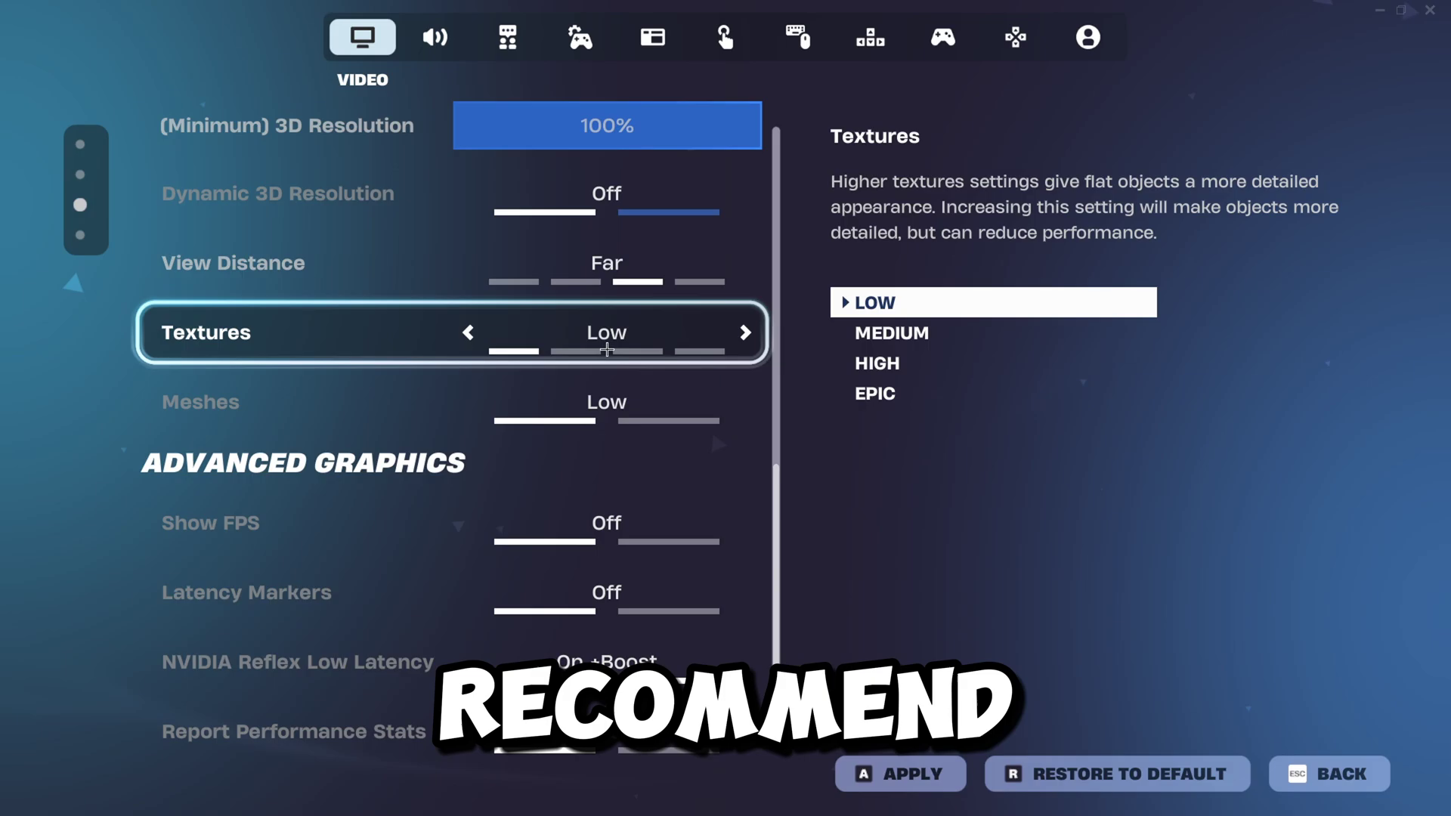
{"action": "scroll", "coordinate": [311, 385], "scroll_direction": "down", "scroll_amount": 1}
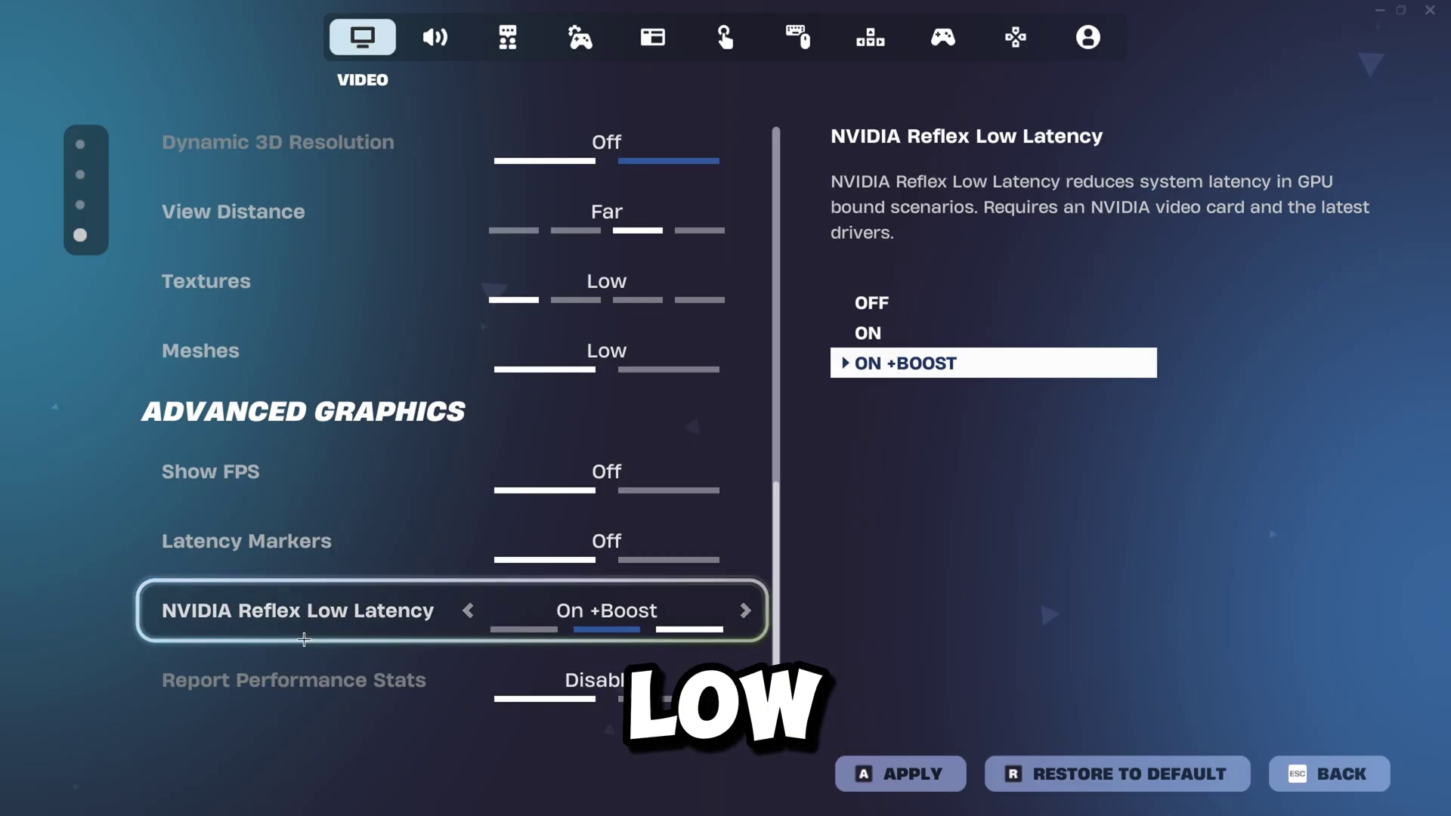
Step: Cycle NVIDIA Reflex Low Latency through On and On +Boost, finally leaving it Off
{"action": "left_click", "coordinate": [690, 620]}
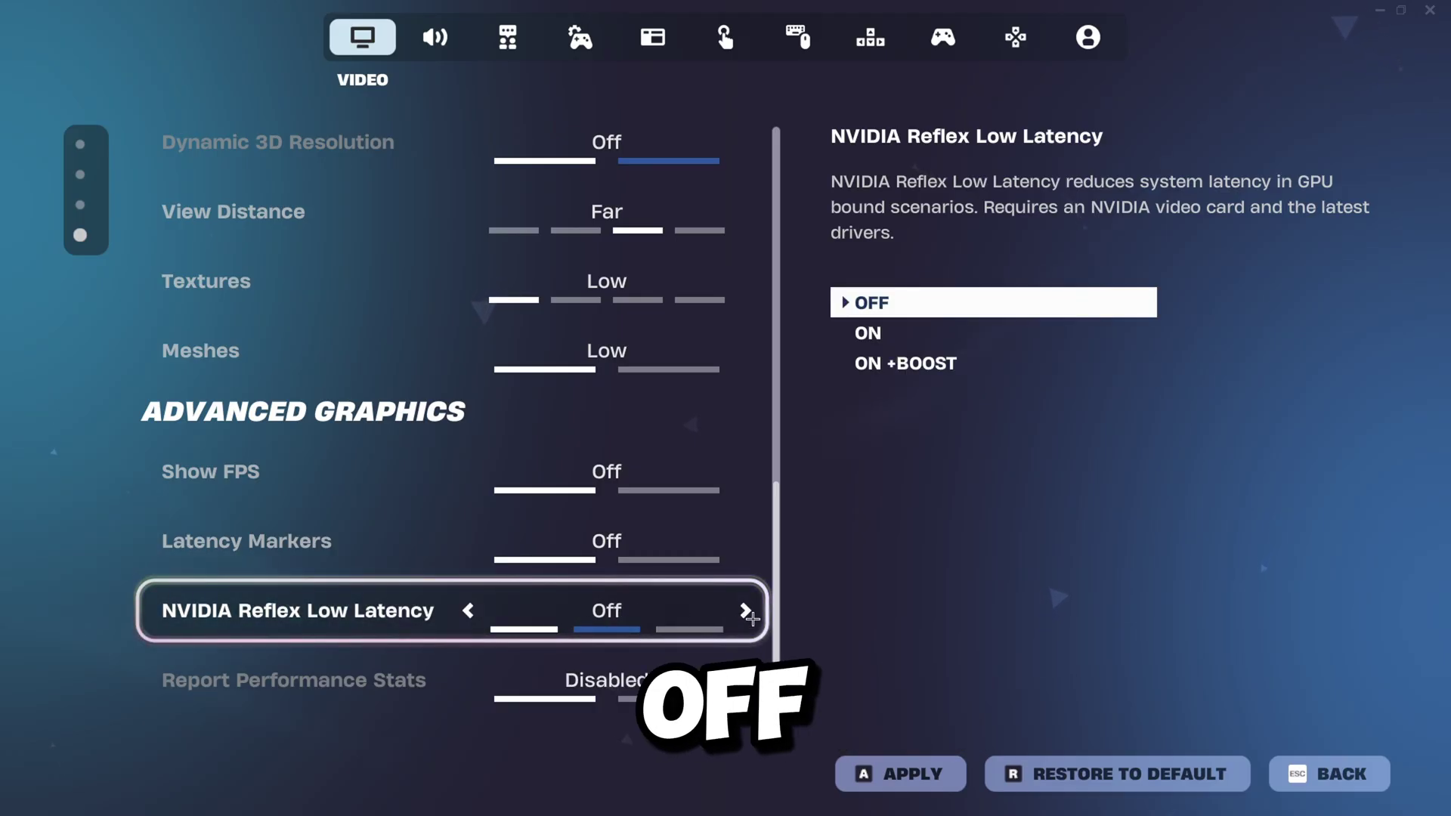
{"action": "left_click", "coordinate": [748, 613]}
{"action": "left_click", "coordinate": [748, 613]}
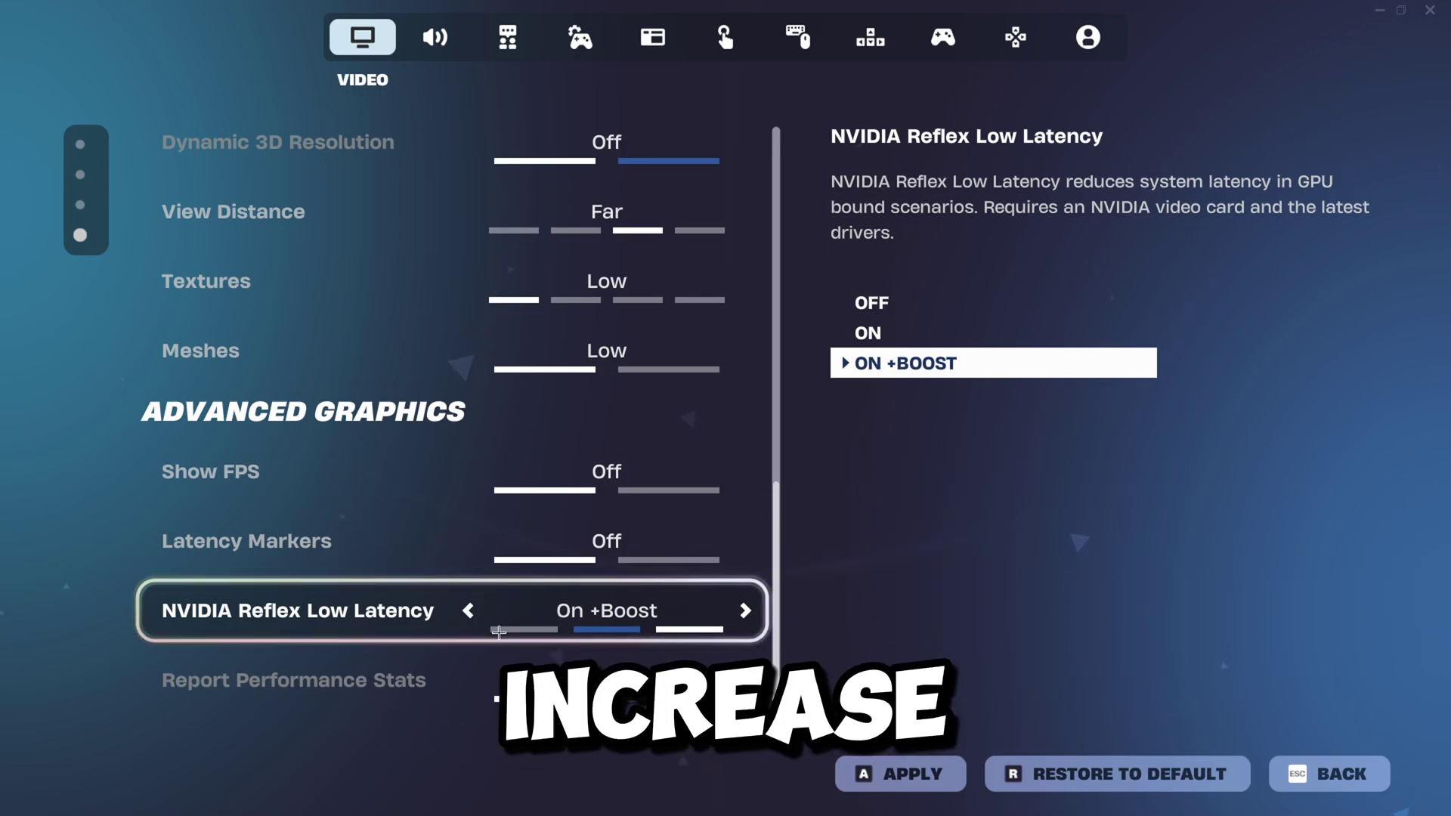
{"action": "left_click", "coordinate": [743, 611]}
{"action": "left_click", "coordinate": [742, 611]}
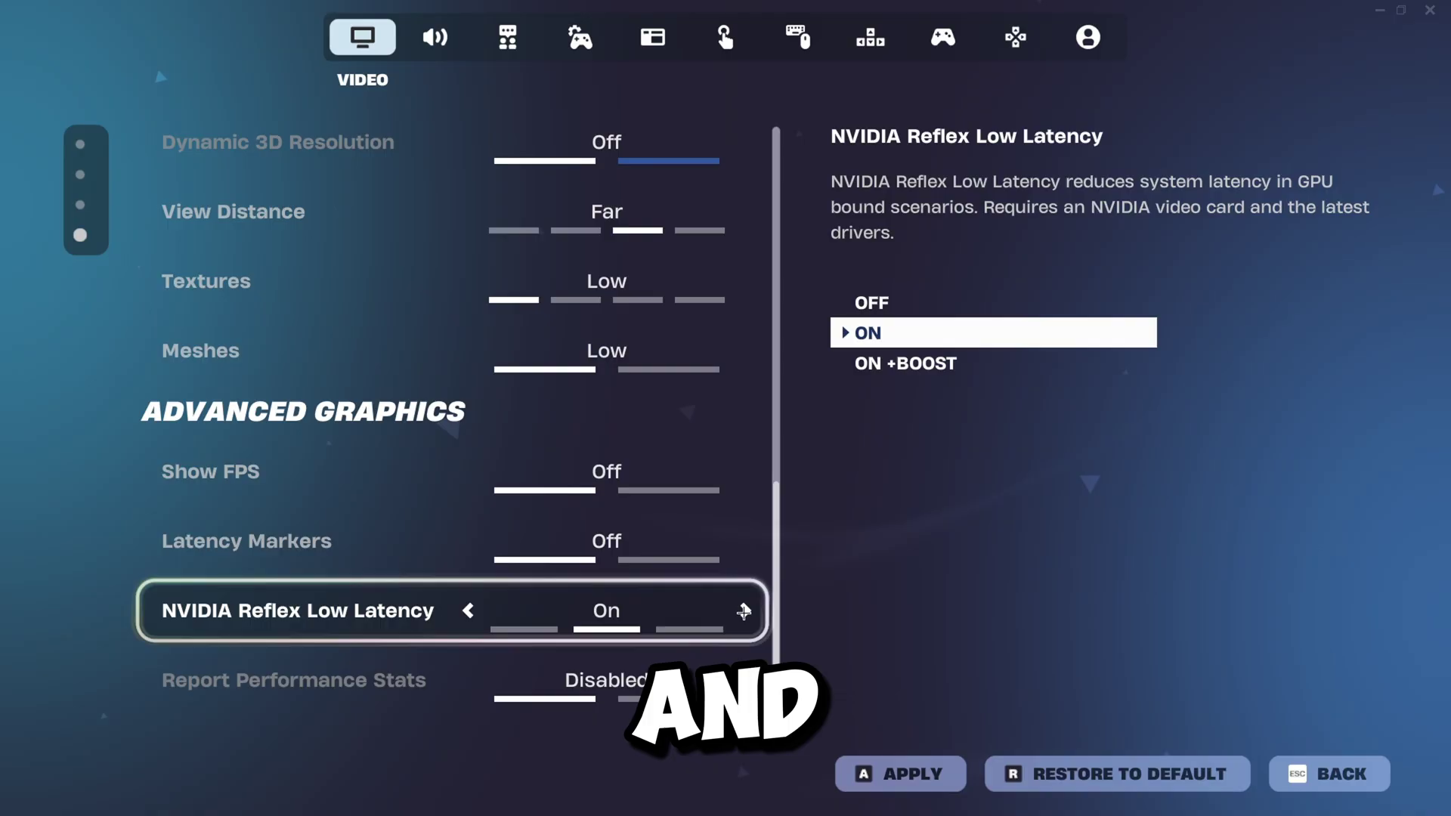
{"action": "left_click", "coordinate": [744, 610]}
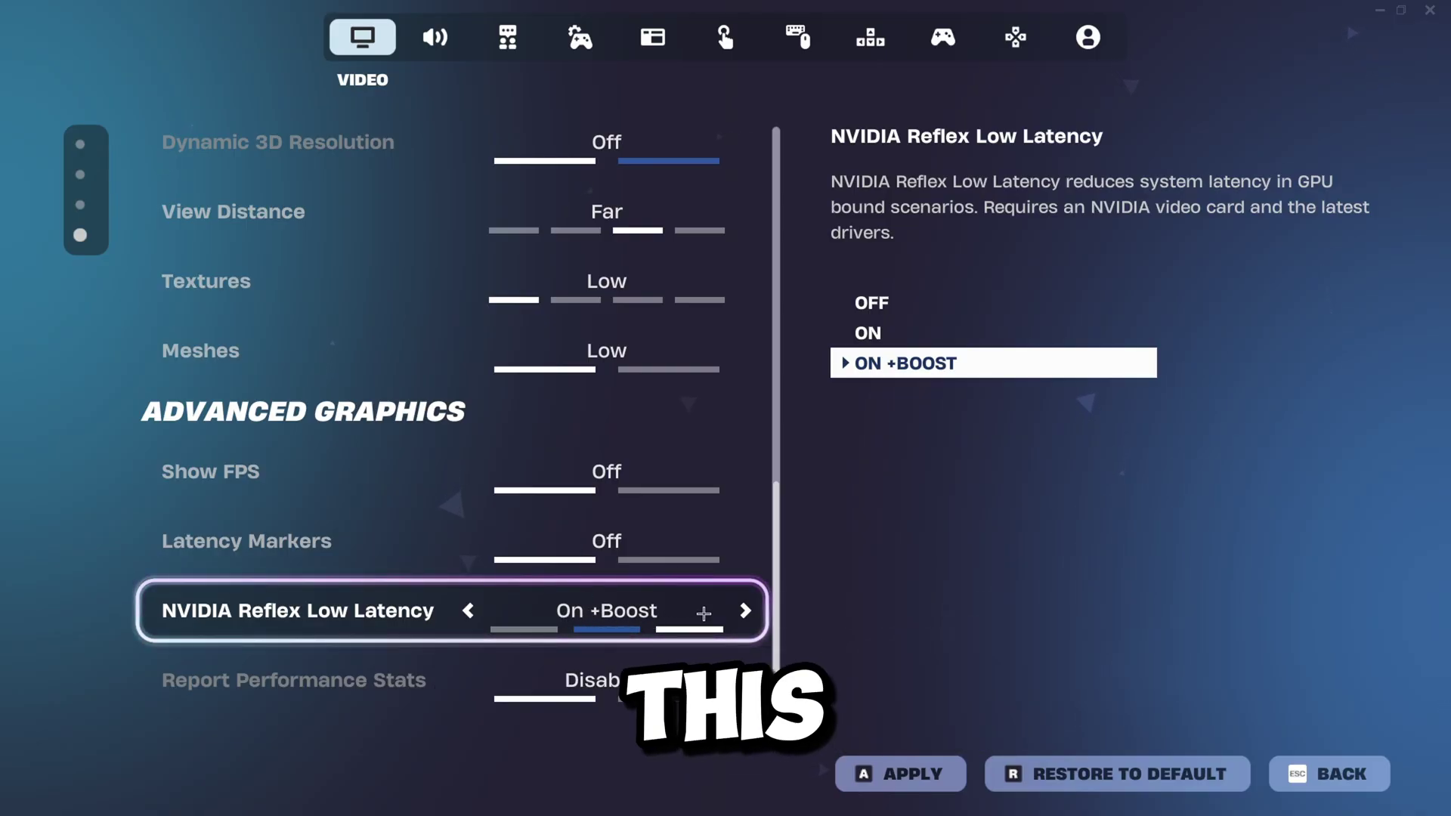
{"action": "left_click", "coordinate": [481, 610]}
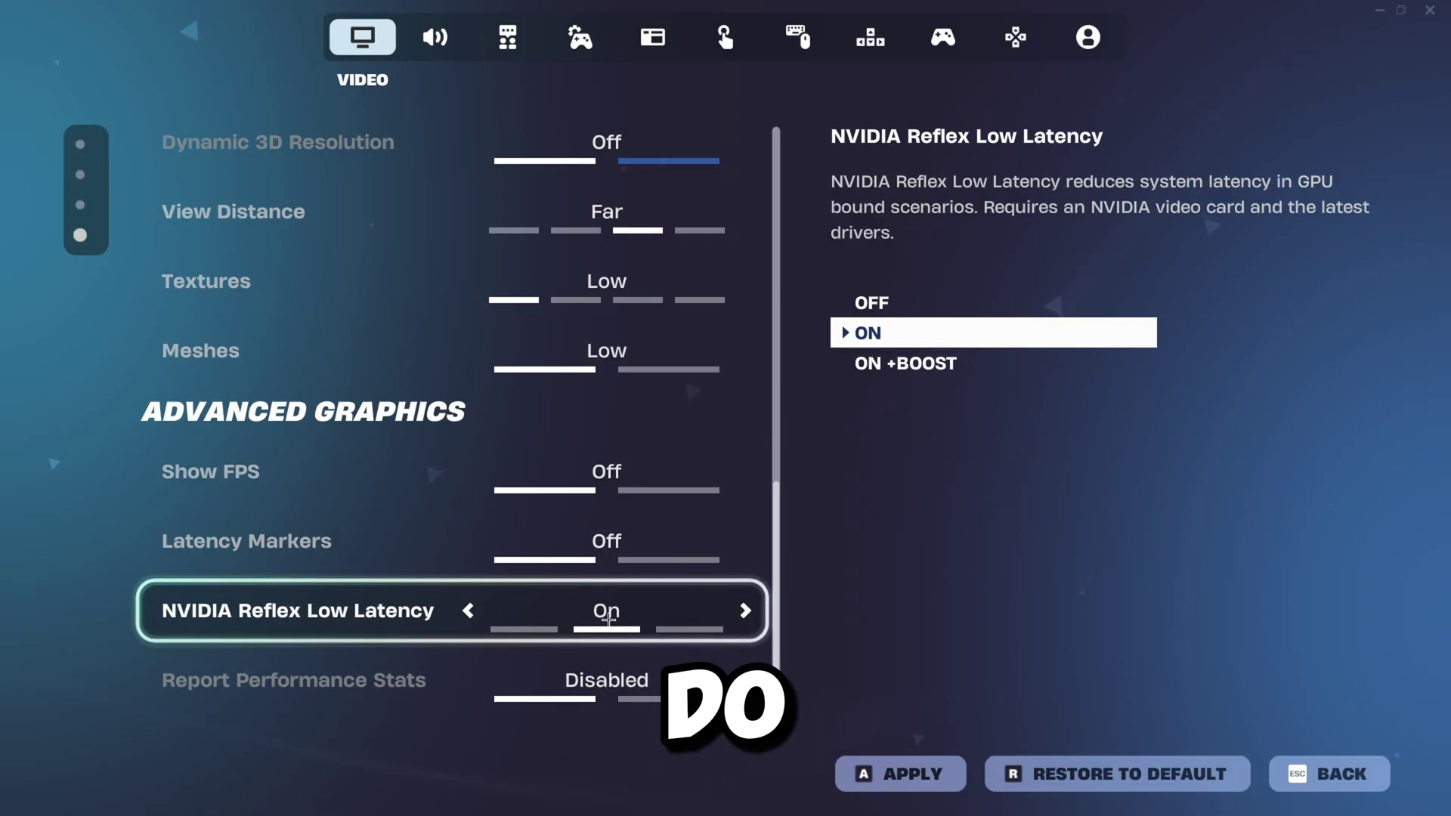
{"action": "left_click", "coordinate": [469, 609]}
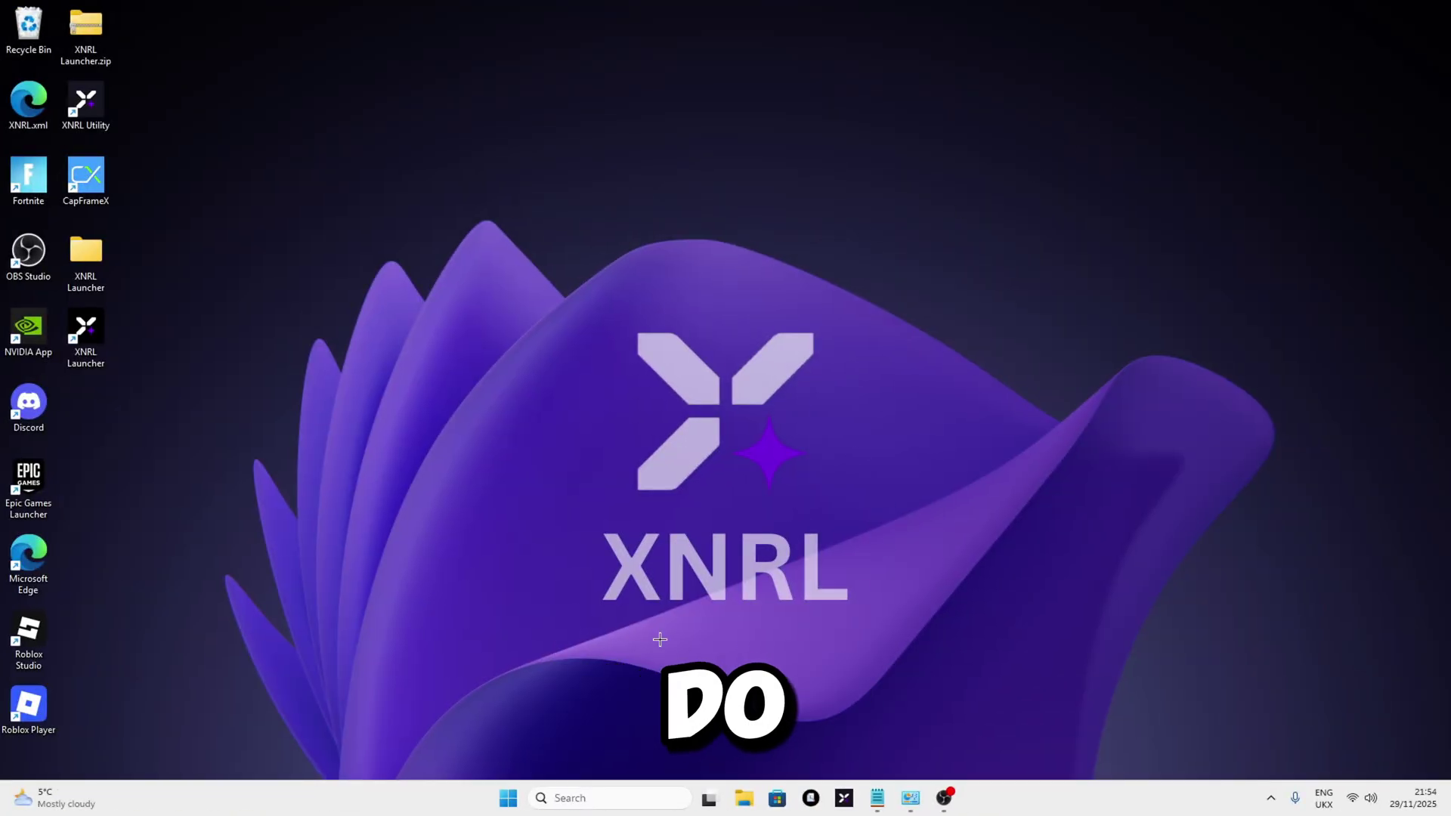
Step: Launch NVIDIA Control Panel by searching 'nvi' and apply an image preference weighted to Performance
{"action": "key", "text": "super"}
{"action": "type", "text": "nvi"}
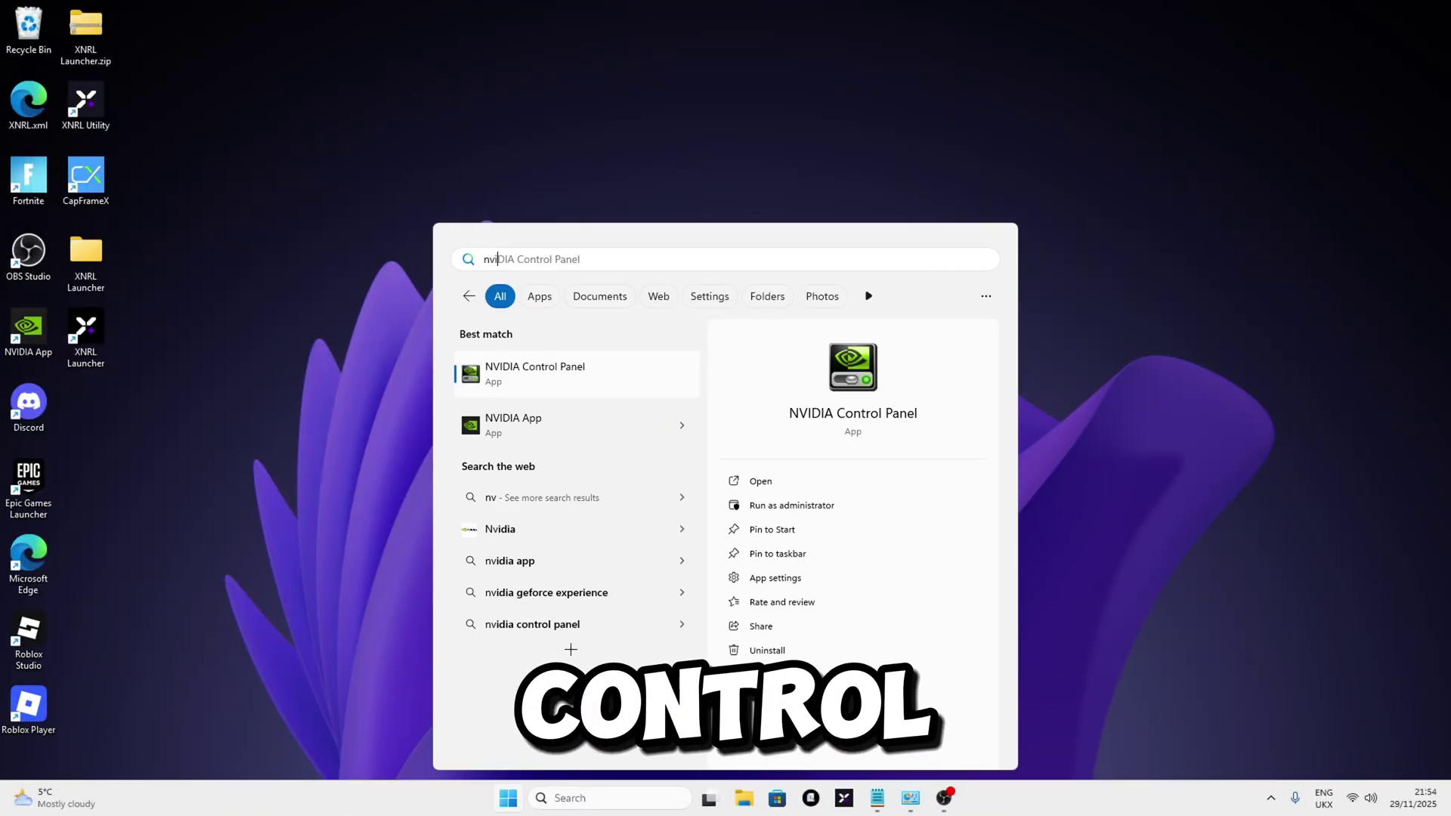
{"action": "left_click", "coordinate": [532, 378]}
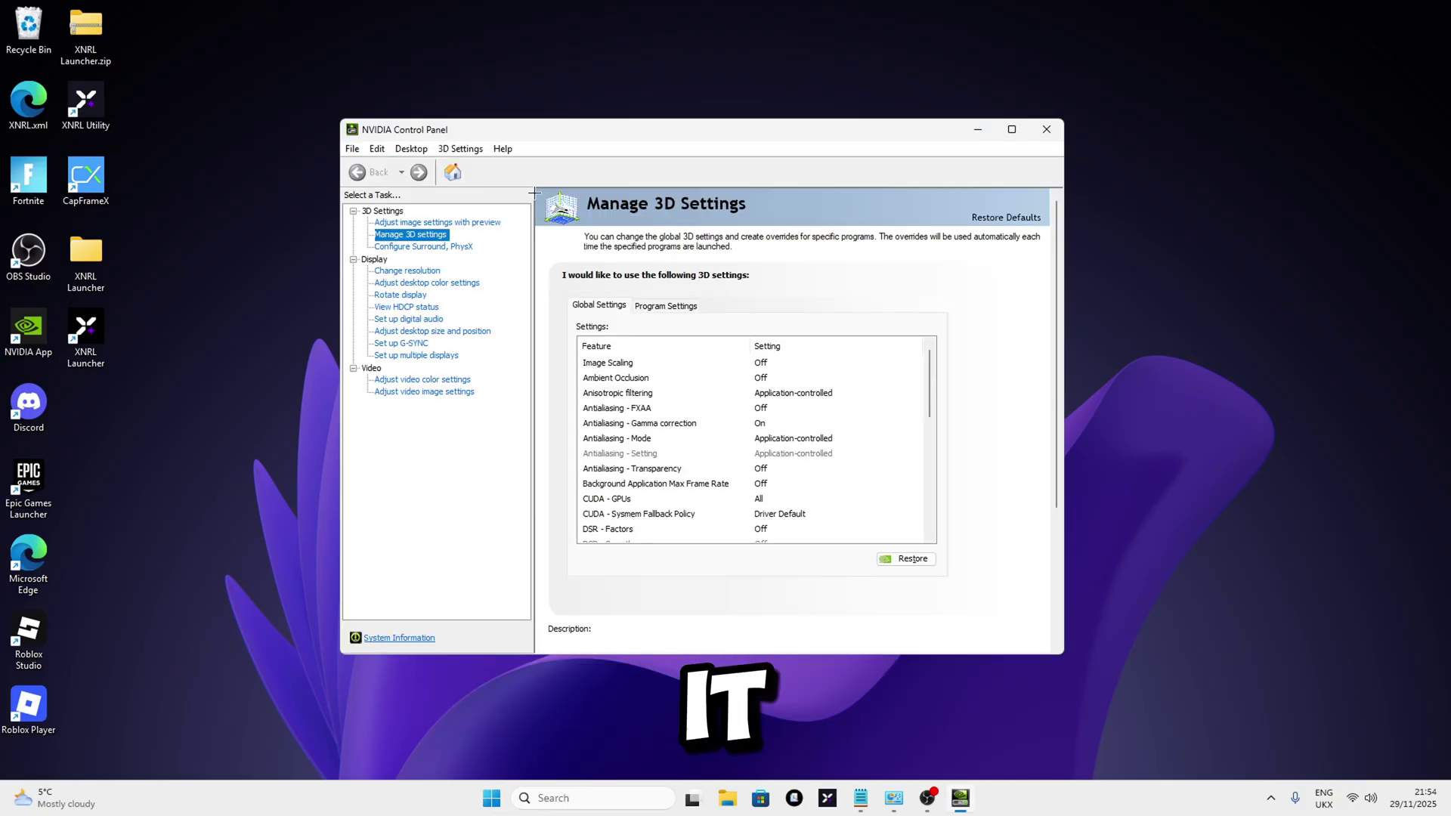
{"action": "left_click", "coordinate": [408, 224]}
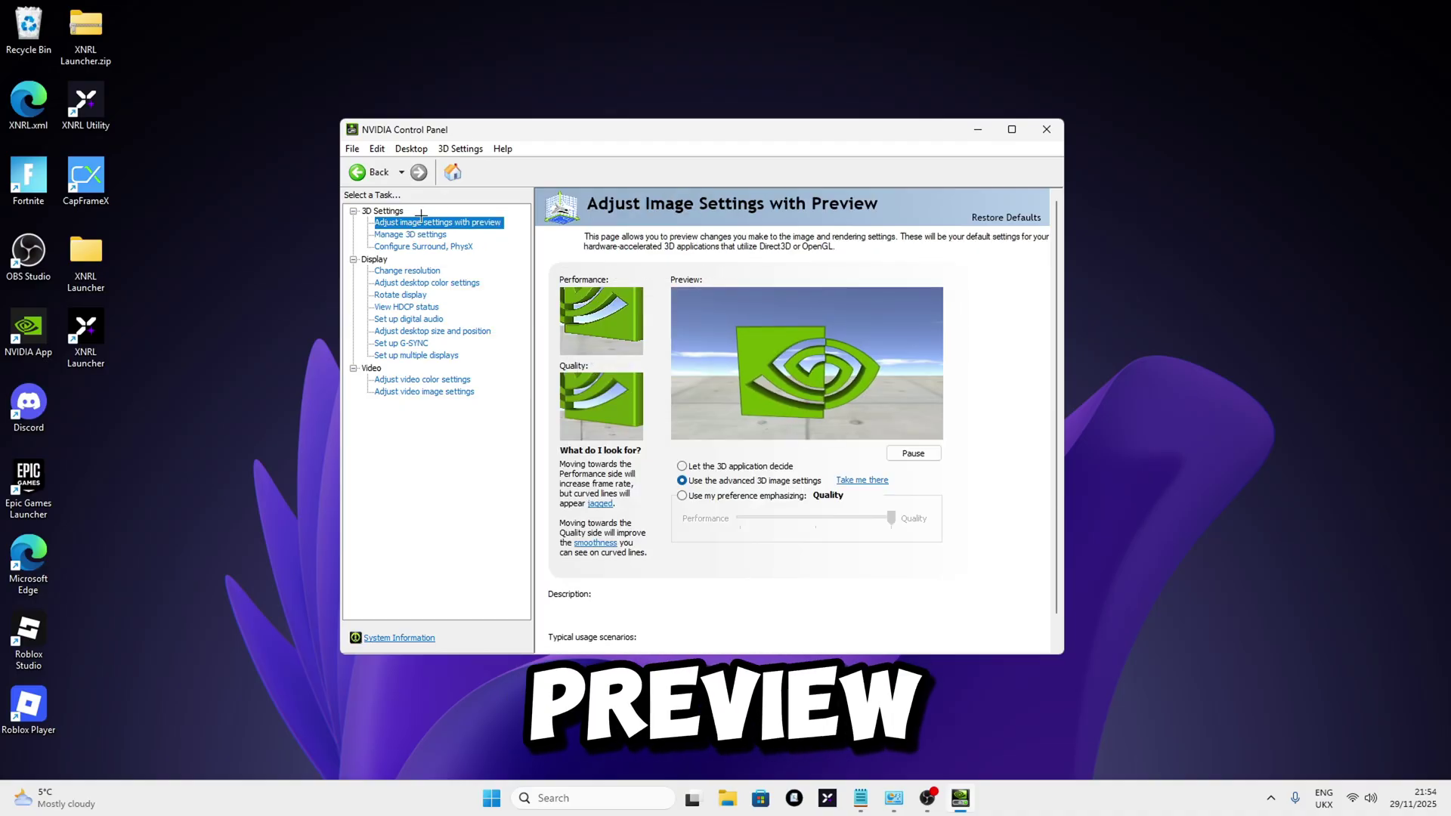
{"action": "left_click", "coordinate": [688, 497]}
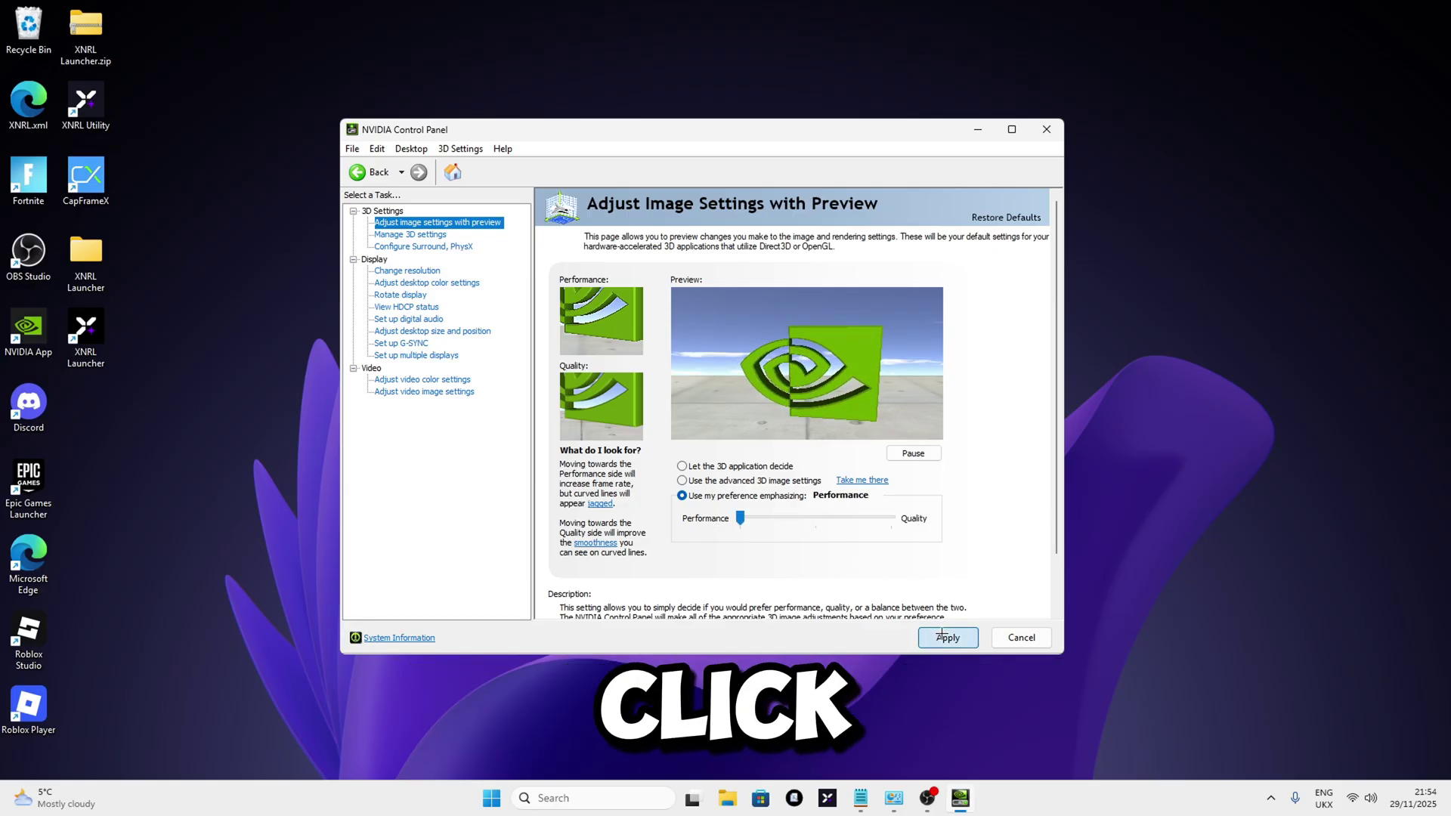
{"action": "key", "text": "Return"}
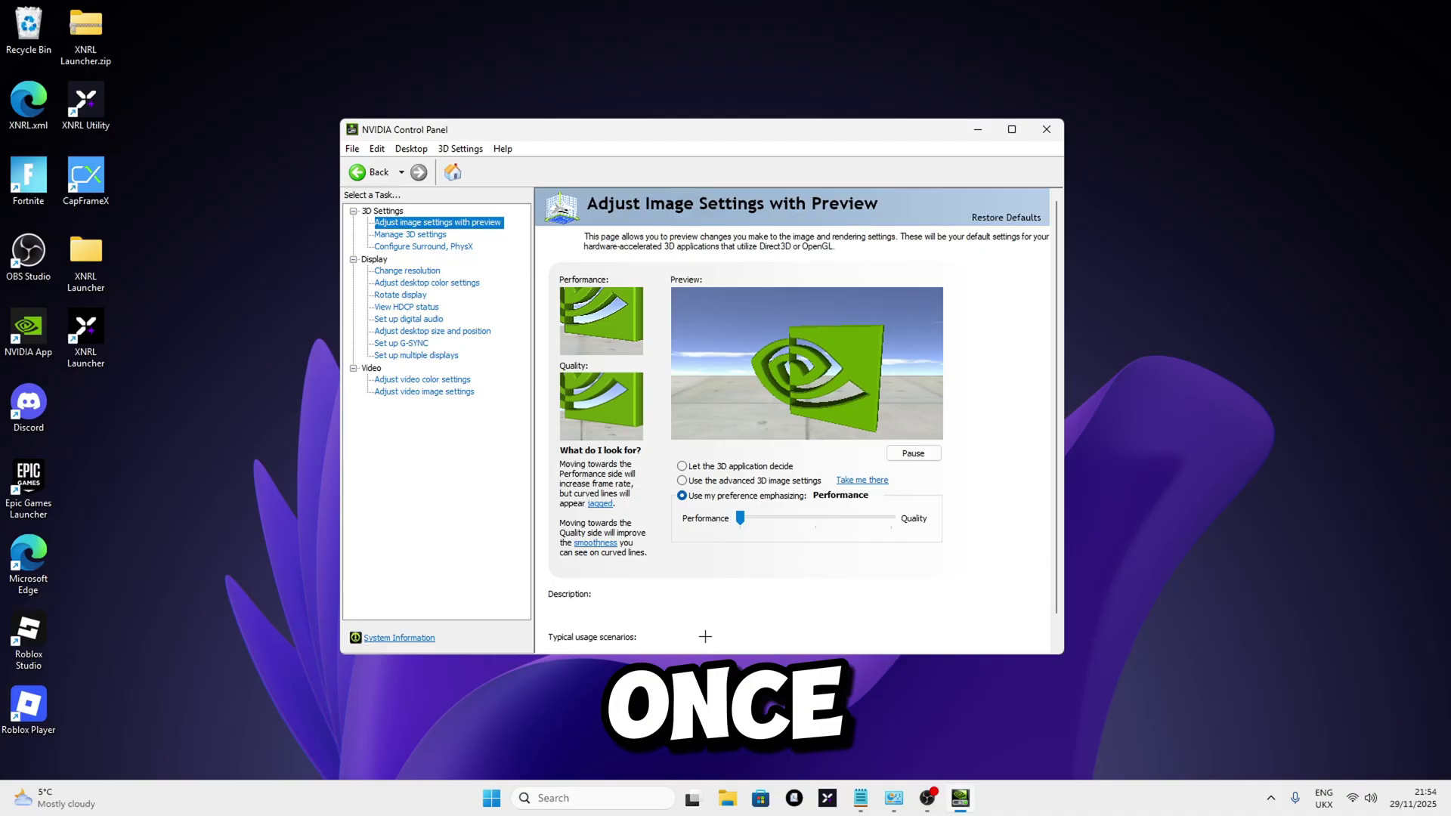
Step: In Global 3D settings, turn Antialiasing gamma correction off and Low Latency Mode On
{"action": "left_click", "coordinate": [411, 234]}
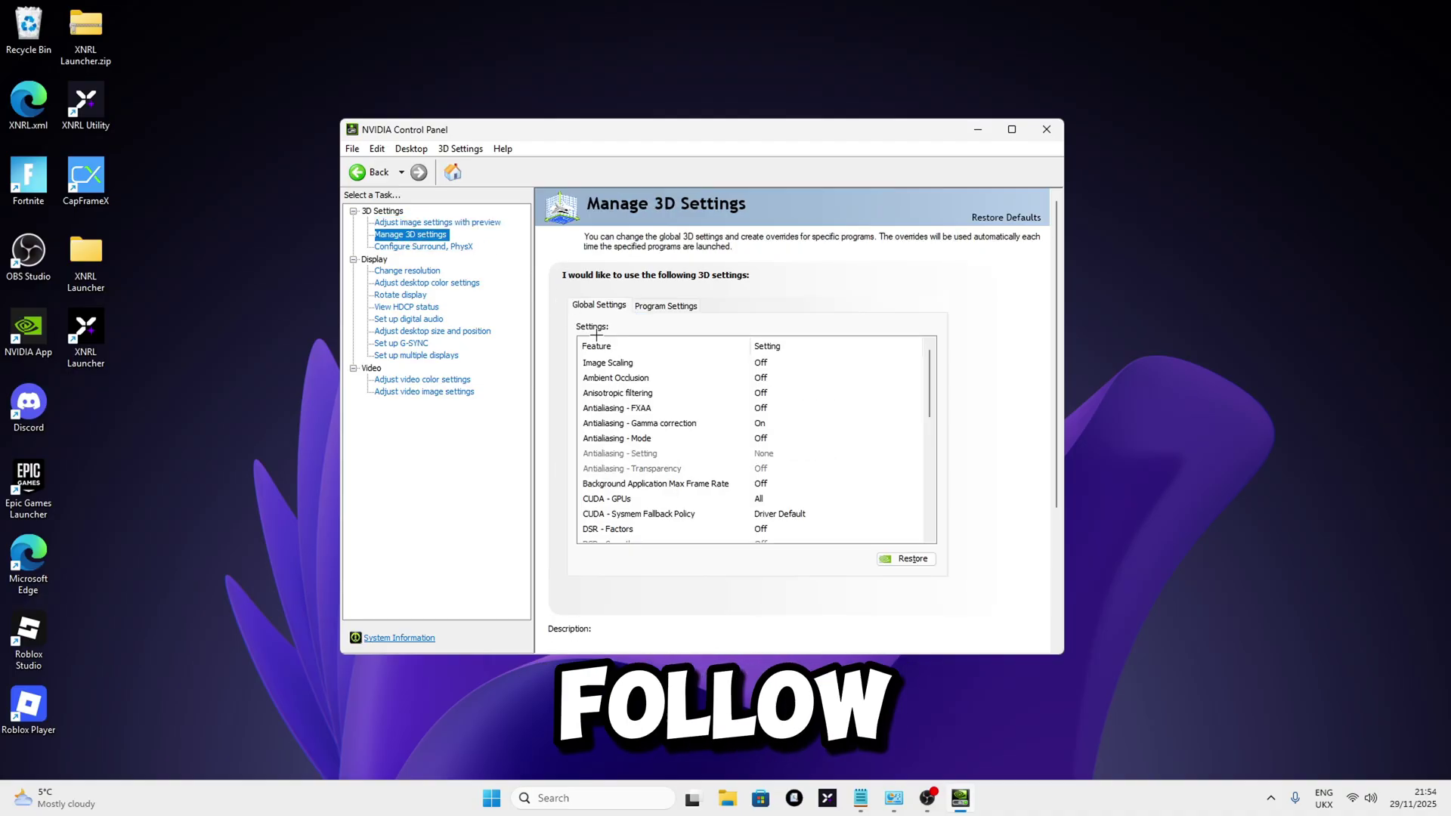
{"action": "left_click", "coordinate": [634, 423]}
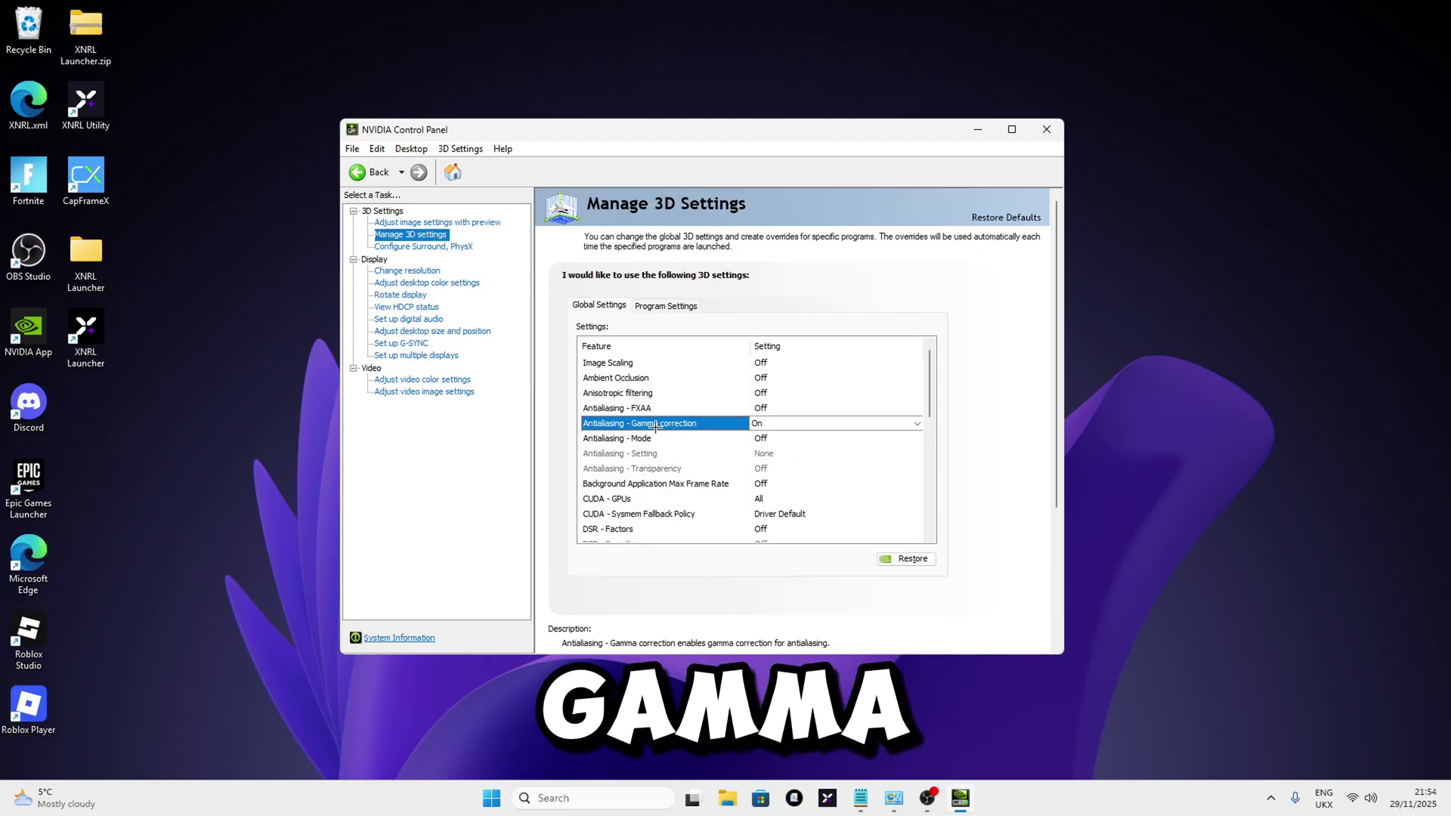
{"action": "left_click", "coordinate": [775, 423]}
{"action": "left_click", "coordinate": [769, 450]}
{"action": "scroll", "coordinate": [589, 491], "scroll_direction": "down", "scroll_amount": 3}
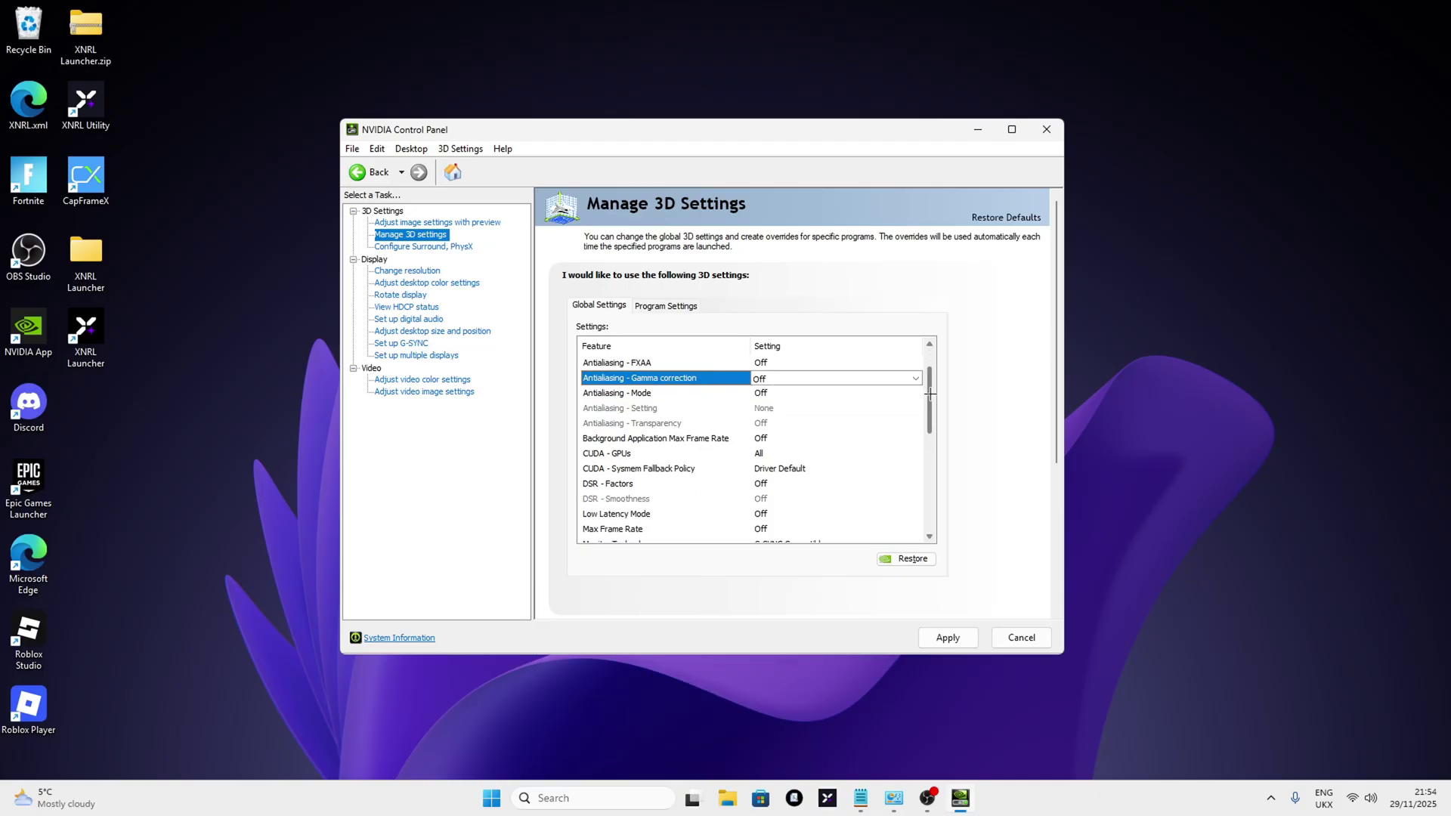
{"action": "left_click", "coordinate": [611, 453]}
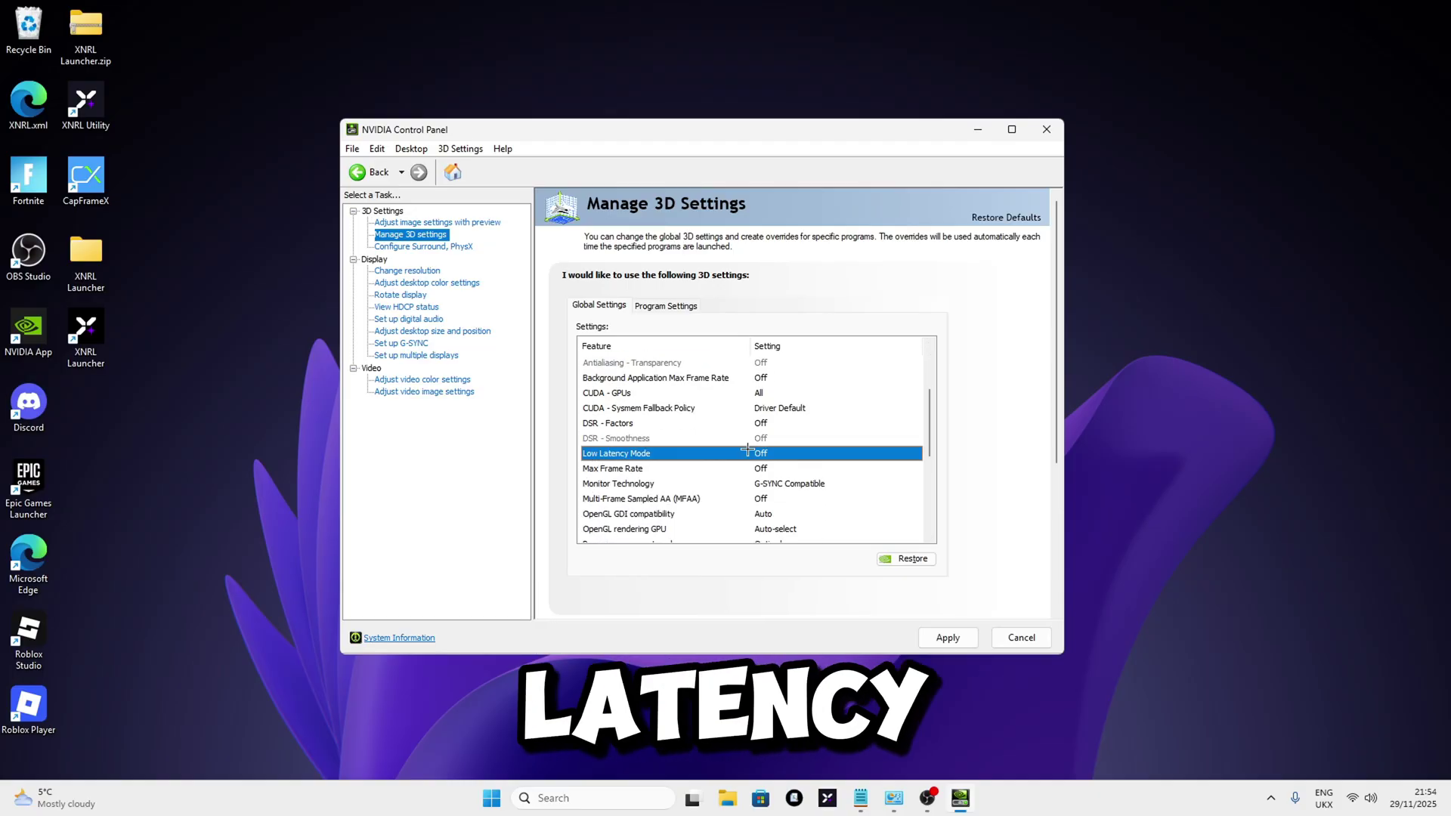
{"action": "left_click", "coordinate": [907, 453]}
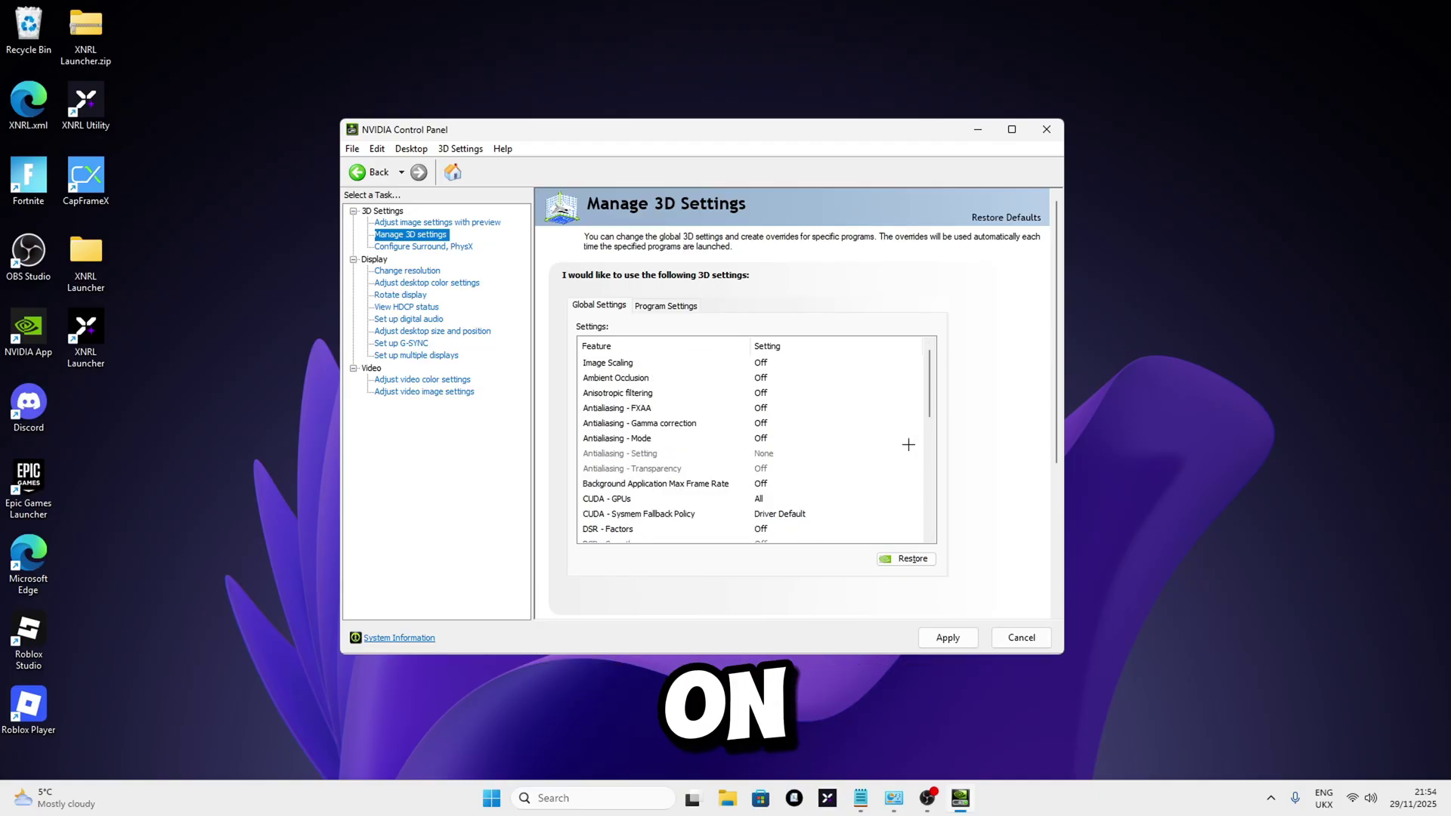
Step: Set OpenGL GDI compatibility to Prefer performance and the GTX 1660 Ti as OpenGL rendering GPU
{"action": "left_click_drag", "start_coordinate": [929, 387], "coordinate": [929, 454]}
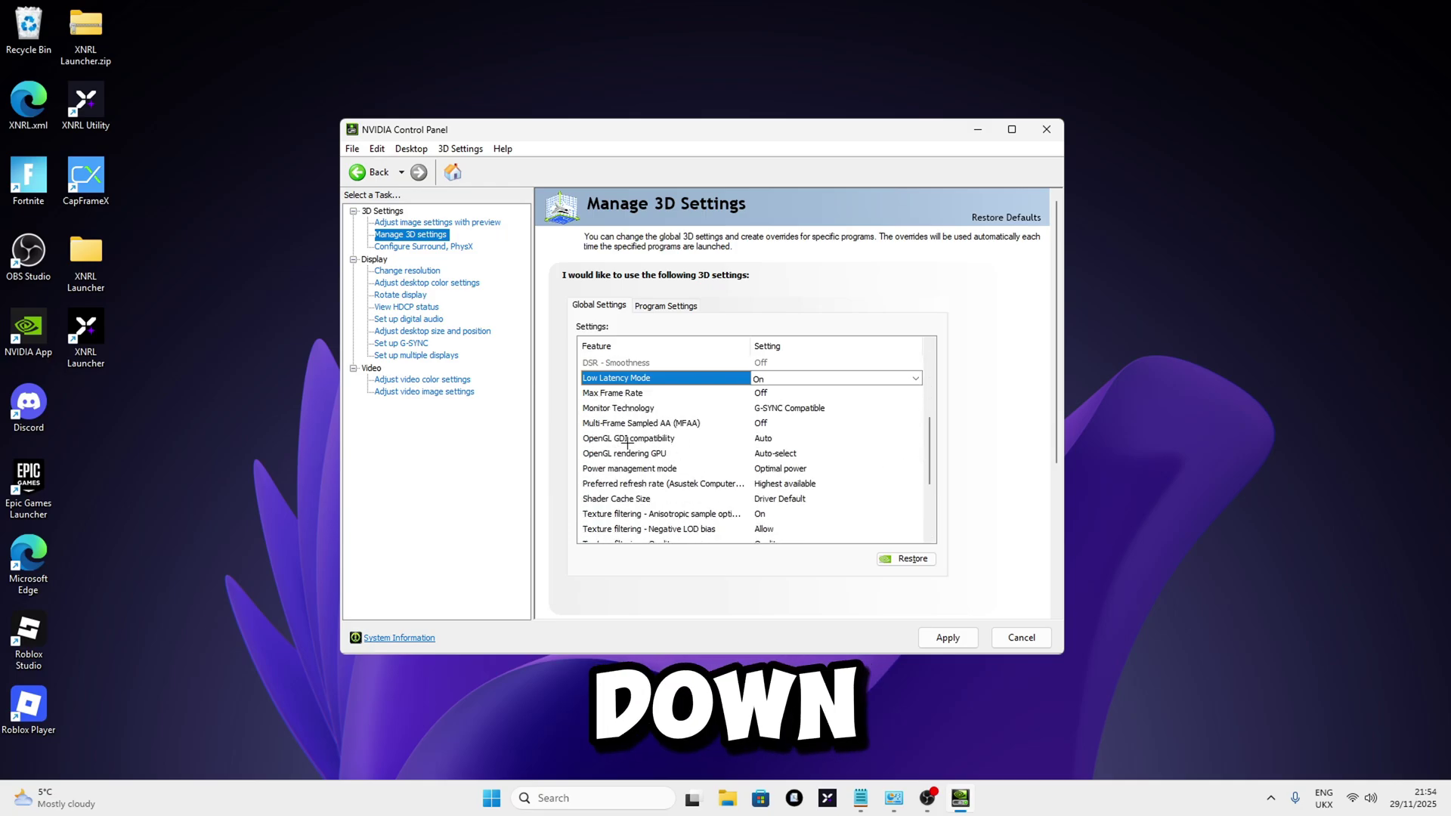
{"action": "left_click", "coordinate": [723, 435]}
{"action": "left_click", "coordinate": [831, 438]}
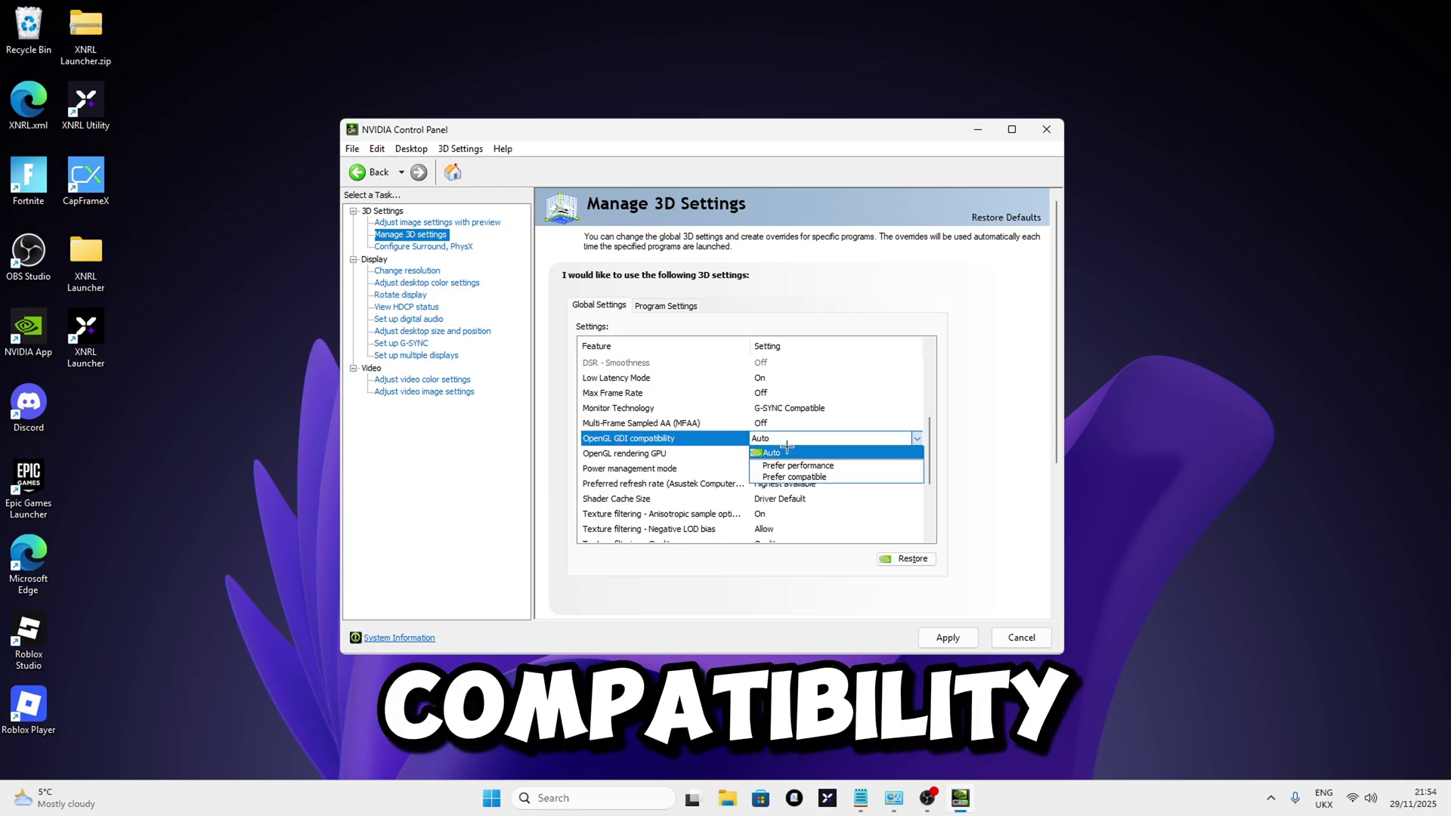
{"action": "left_click", "coordinate": [836, 461]}
{"action": "scroll", "coordinate": [918, 435], "scroll_direction": "down", "scroll_amount": 5}
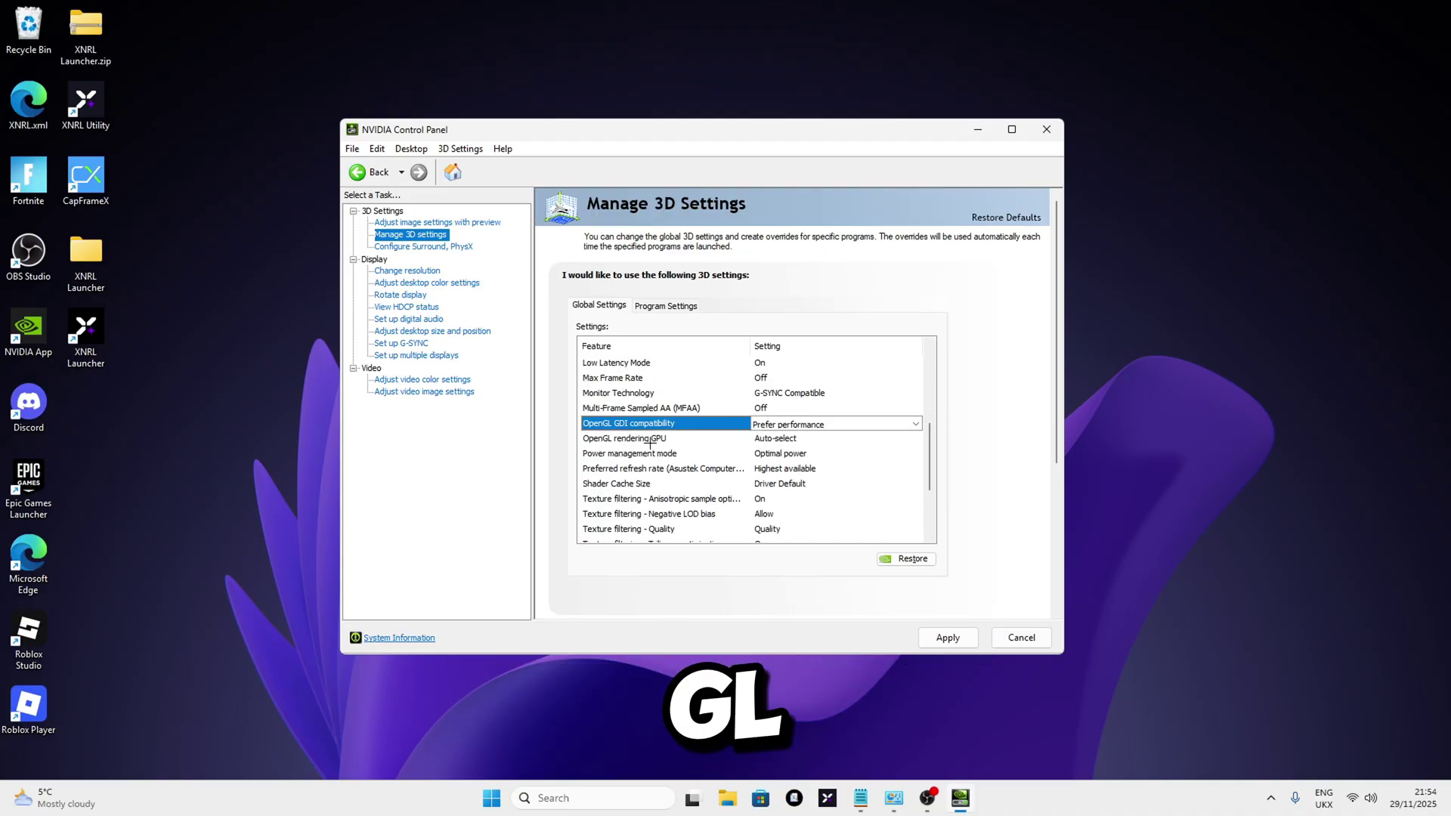
{"action": "left_click", "coordinate": [801, 438]}
{"action": "left_click", "coordinate": [820, 438]}
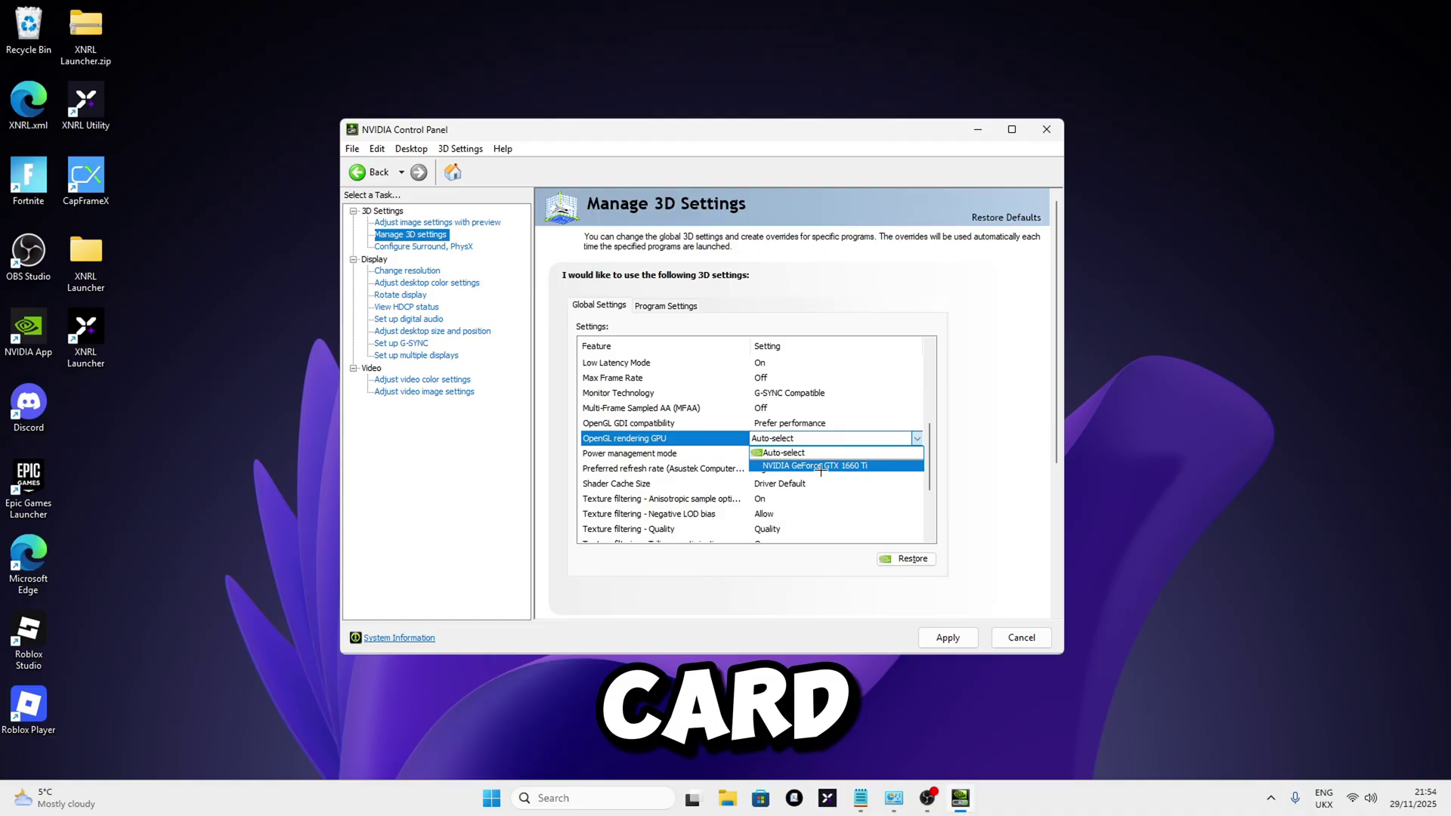
{"action": "left_click", "coordinate": [821, 465]}
Step: Set Power management mode to Prefer maximum performance and anisotropic sample optimization Off
{"action": "scroll", "coordinate": [926, 434], "scroll_direction": "down", "scroll_amount": 5}
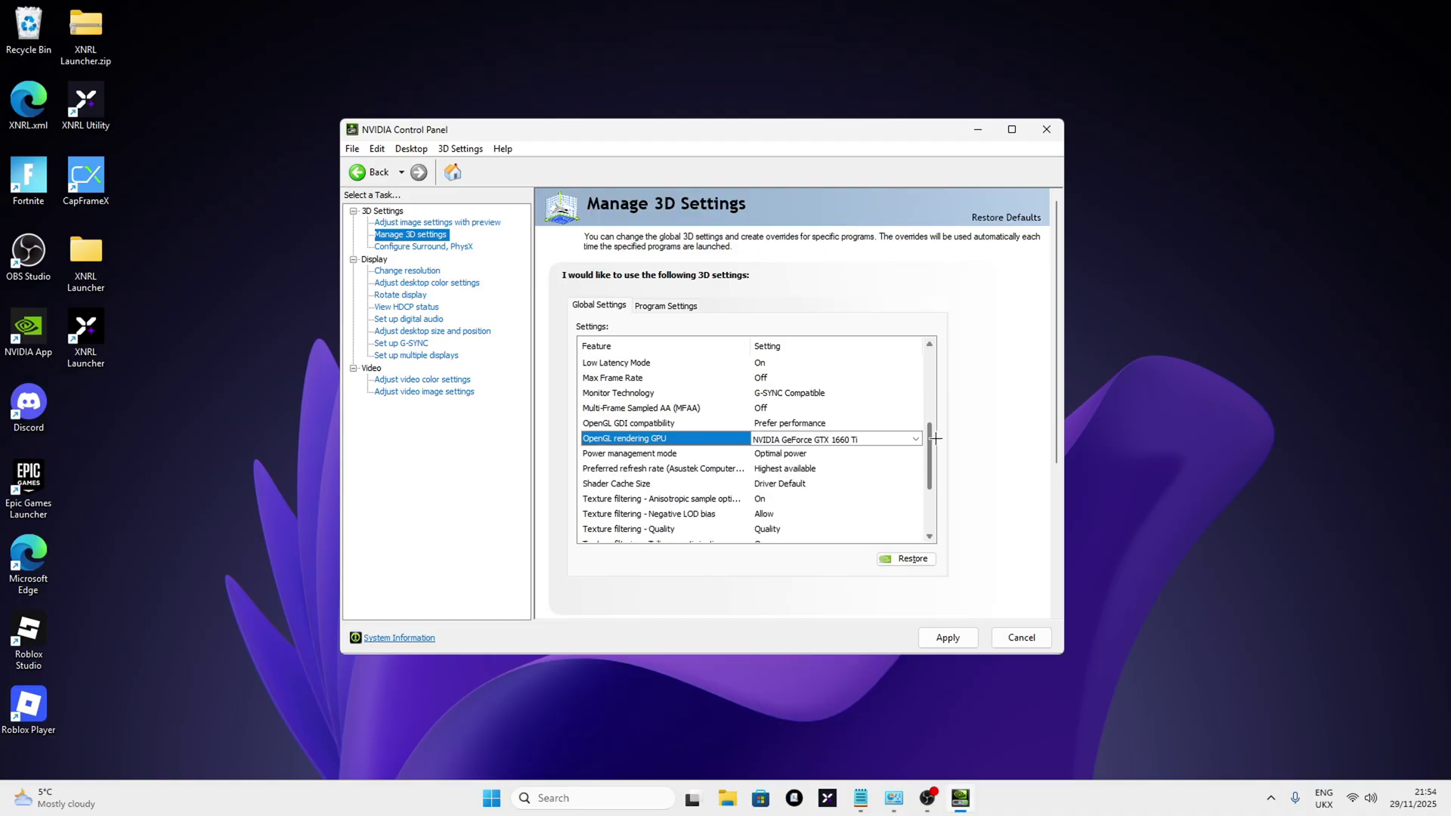
{"action": "left_click", "coordinate": [781, 453]}
{"action": "left_click", "coordinate": [781, 453]}
{"action": "left_click", "coordinate": [756, 484]}
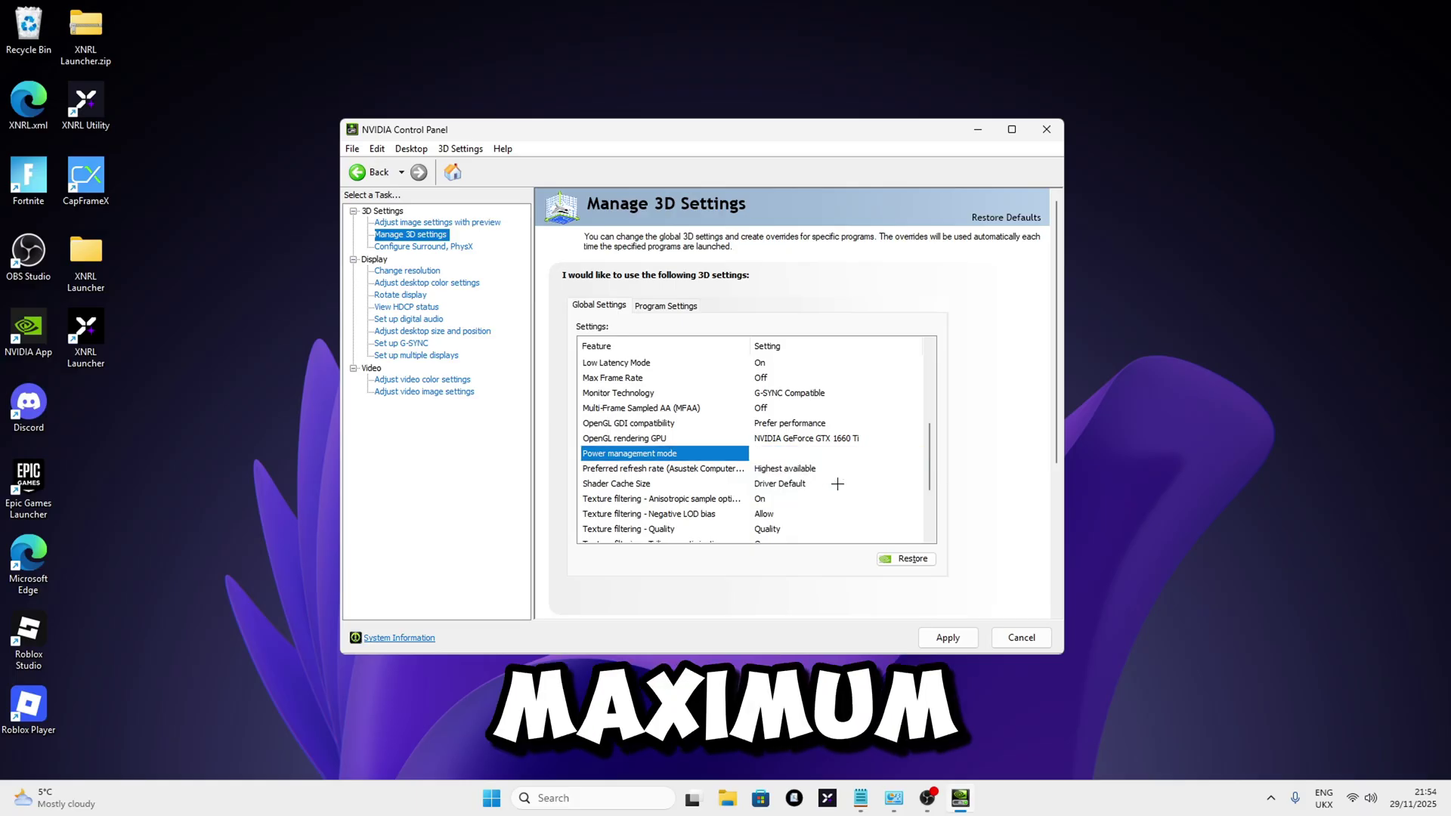
{"action": "scroll", "coordinate": [922, 429], "scroll_direction": "down", "scroll_amount": 5}
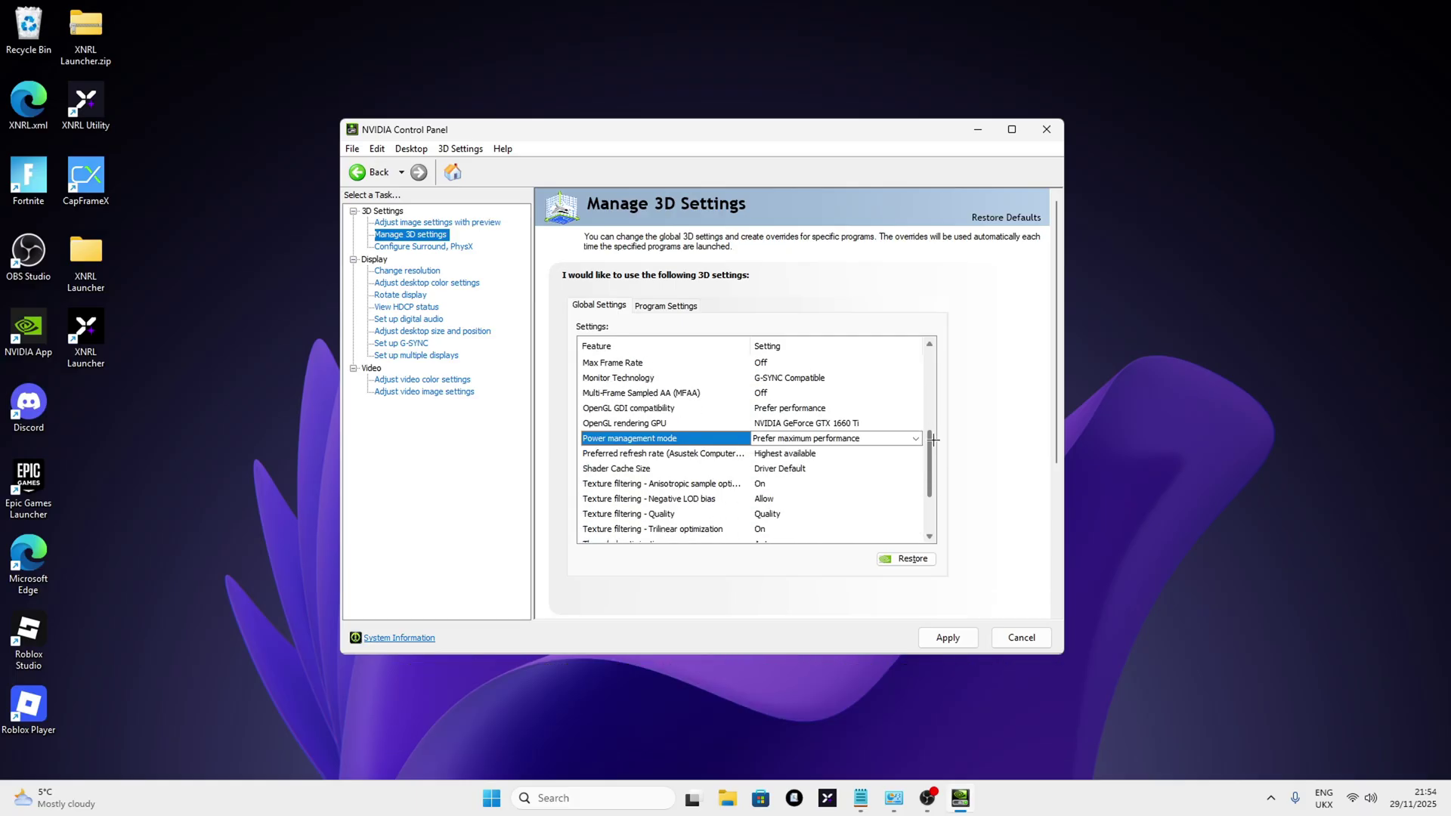
{"action": "left_click", "coordinate": [706, 468]}
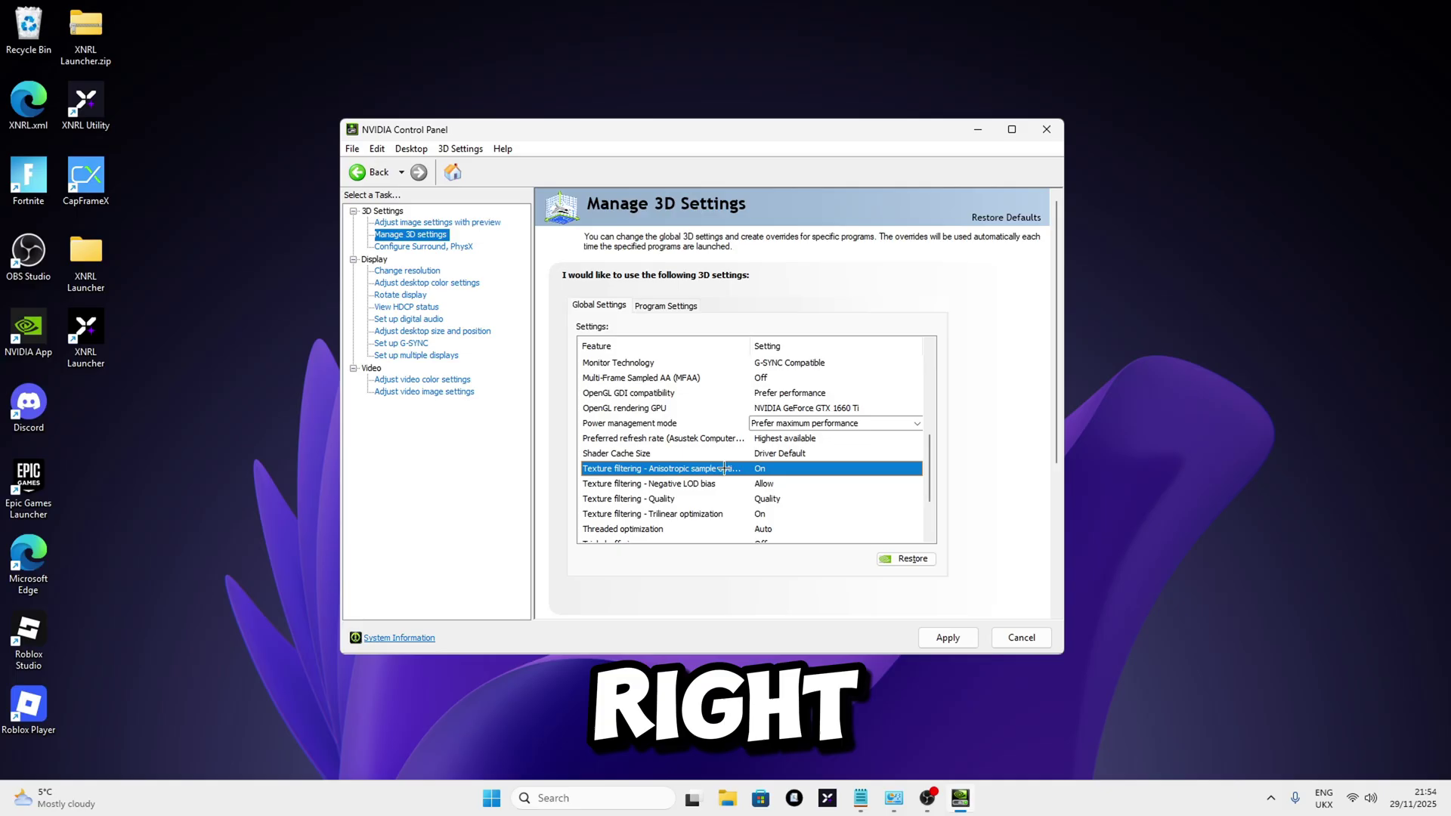
{"action": "left_click", "coordinate": [832, 469]}
{"action": "left_click", "coordinate": [786, 499]}
Step: Set Texture filtering quality to High performance and Negative LOD bias to Clamp, then apply
{"action": "scroll", "coordinate": [937, 412], "scroll_direction": "up", "scroll_amount": 5}
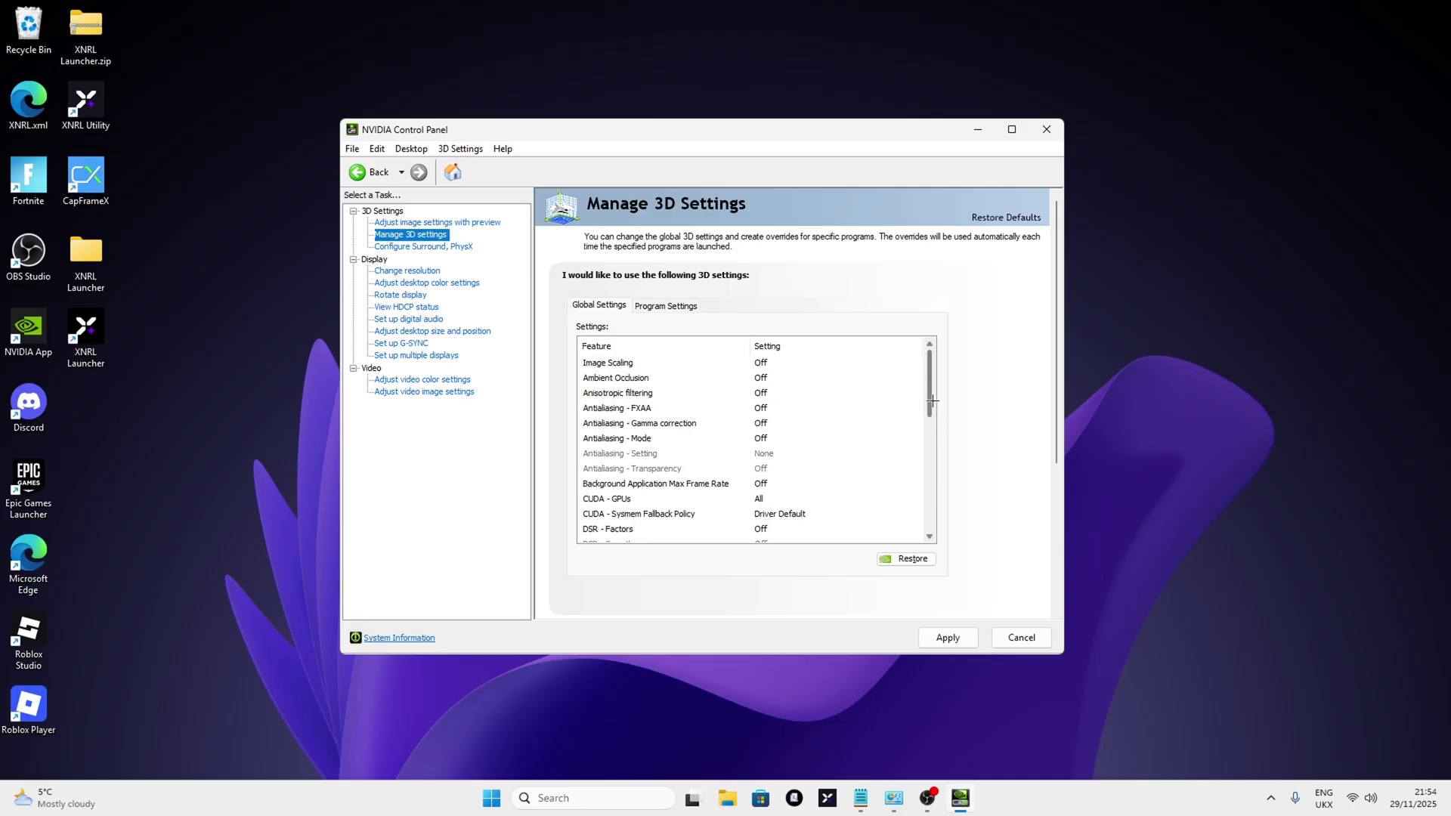
{"action": "scroll", "coordinate": [932, 409], "scroll_direction": "down", "scroll_amount": 6}
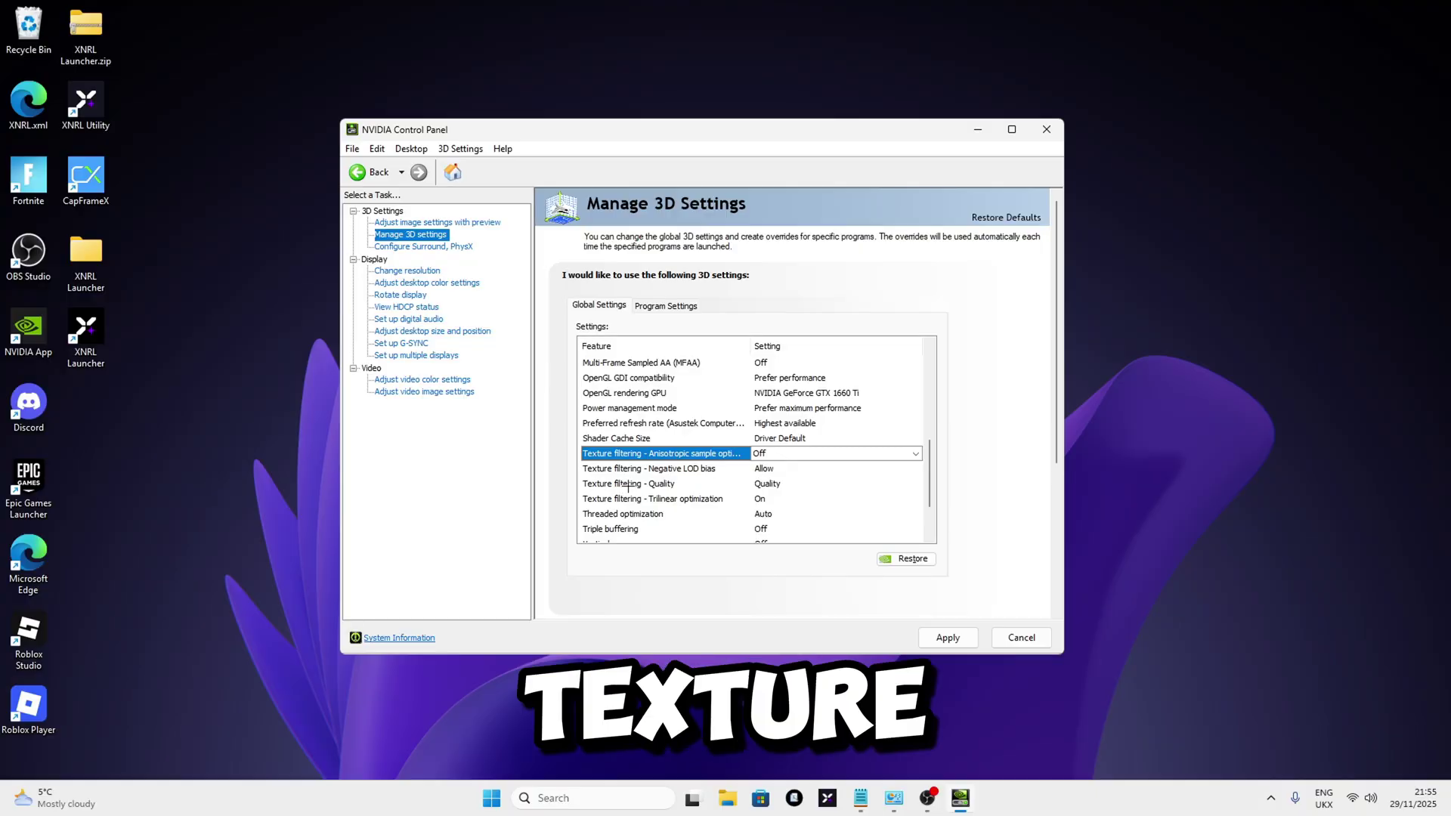
{"action": "left_click", "coordinate": [782, 485]}
{"action": "left_click", "coordinate": [784, 484]}
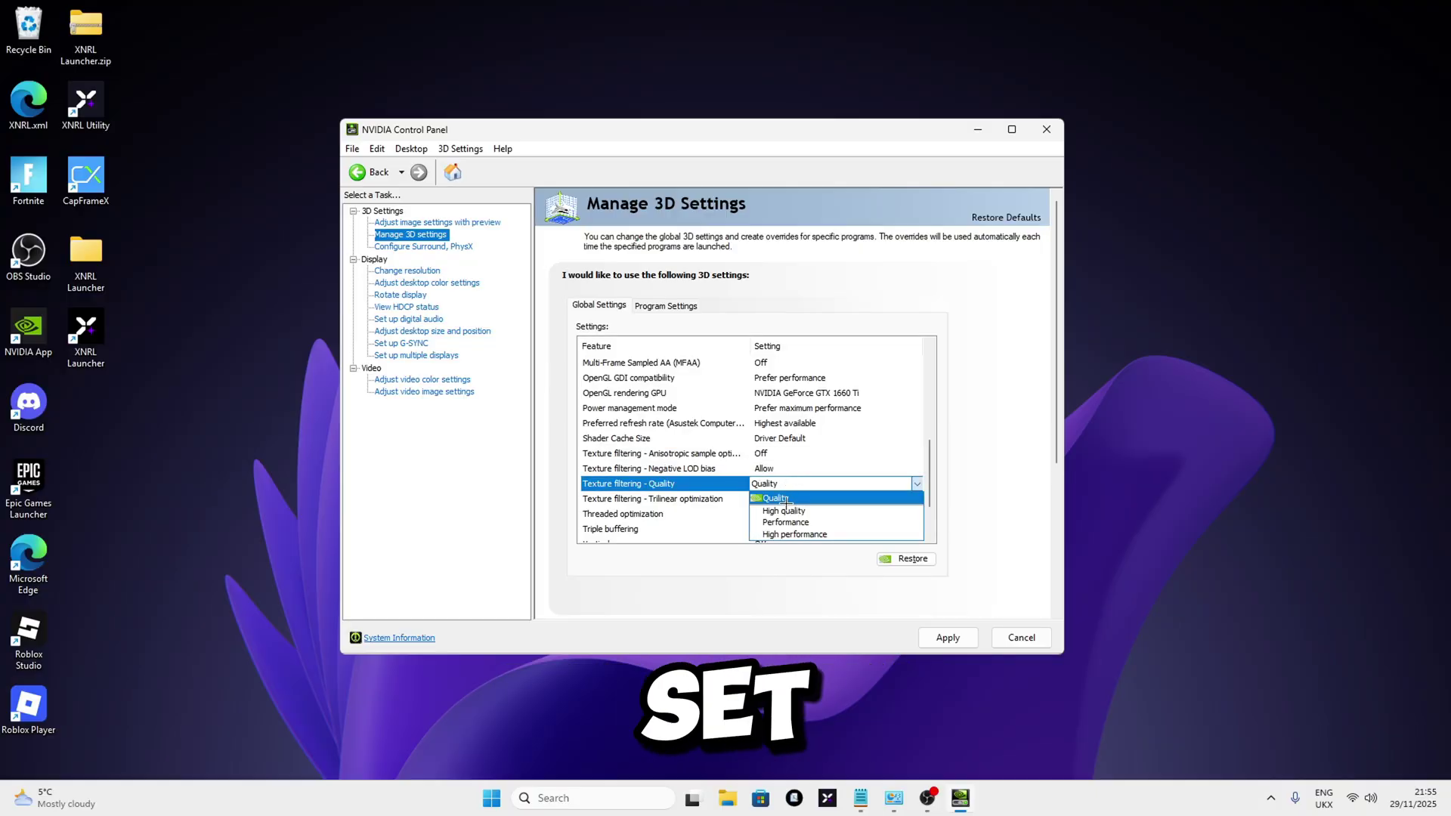
{"action": "left_click", "coordinate": [794, 534]}
{"action": "scroll", "coordinate": [934, 449], "scroll_direction": "up", "scroll_amount": 1}
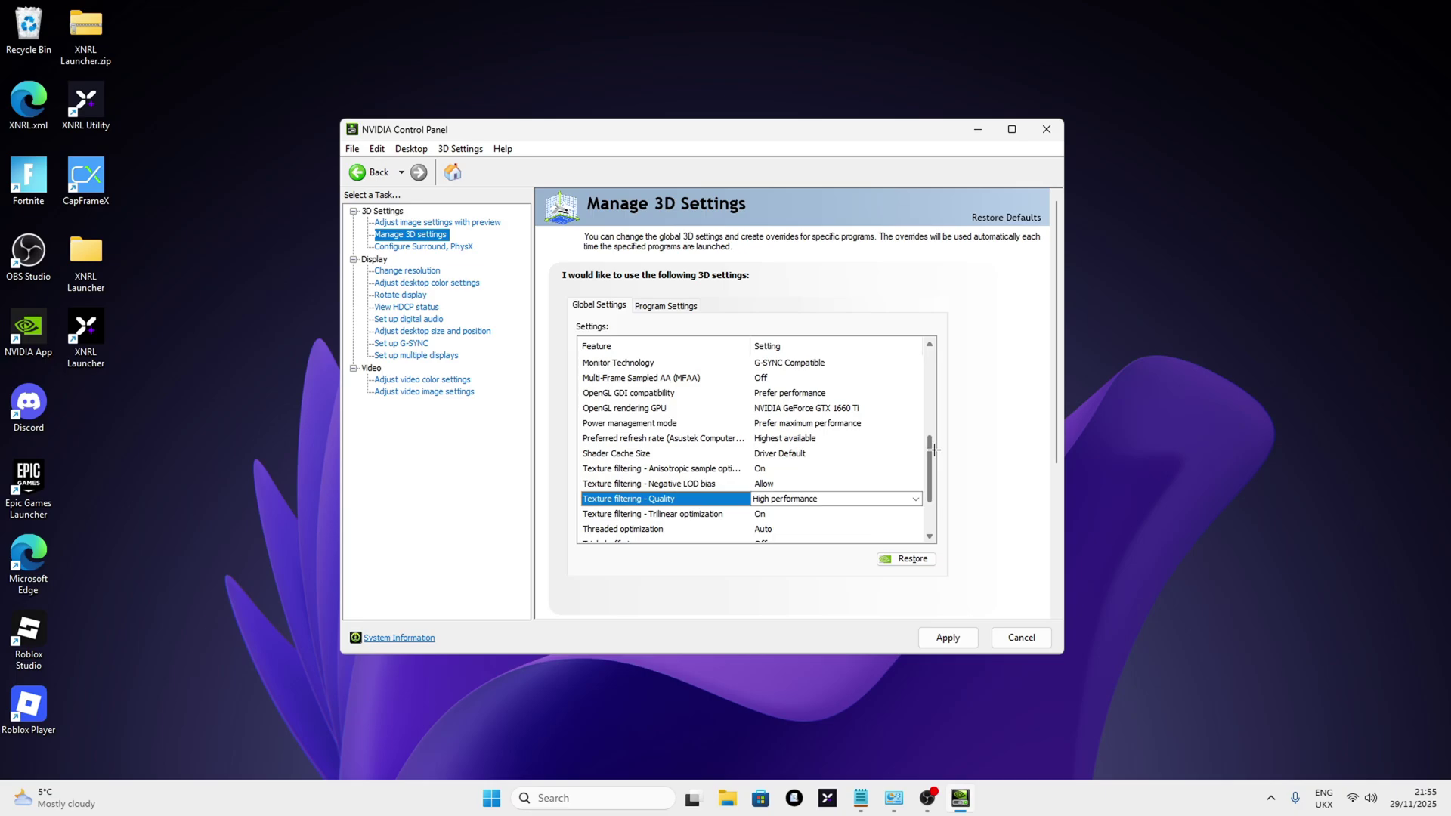
{"action": "scroll", "coordinate": [934, 449], "scroll_direction": "down", "scroll_amount": 1}
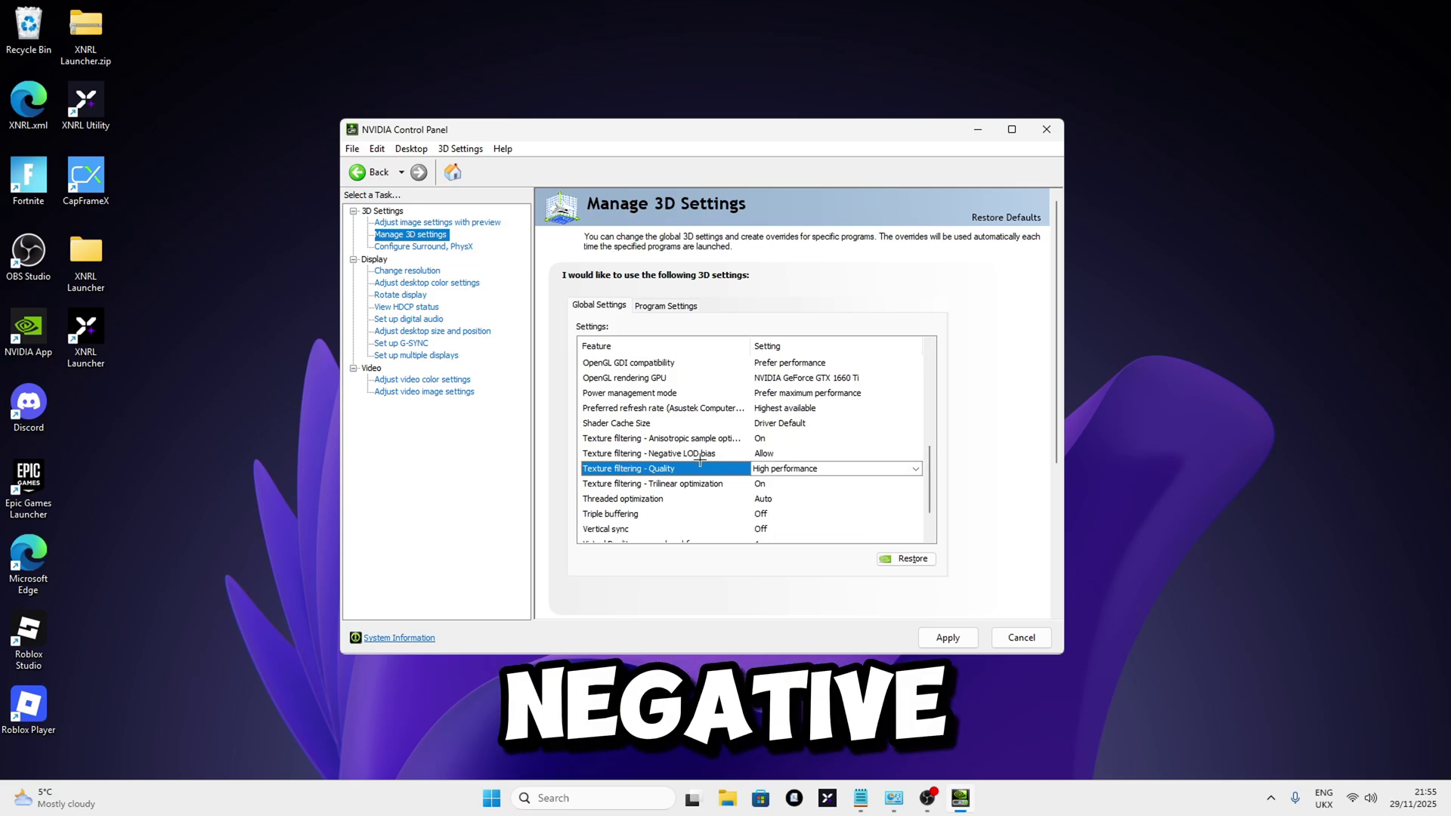
{"action": "left_click", "coordinate": [765, 453]}
{"action": "left_click", "coordinate": [786, 454]}
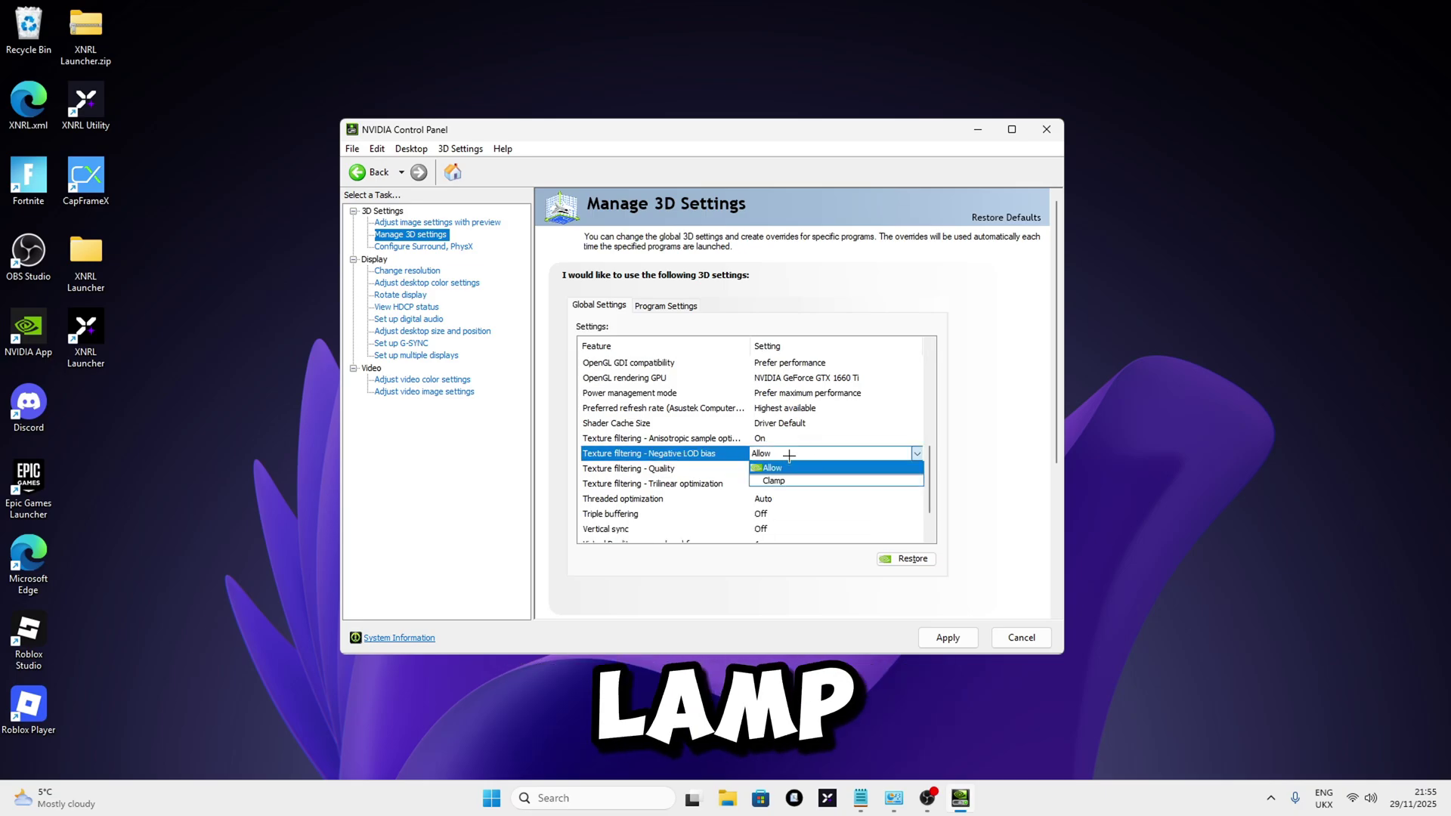
{"action": "left_click", "coordinate": [786, 481]}
{"action": "left_click_drag", "start_coordinate": [928, 446], "coordinate": [943, 496]}
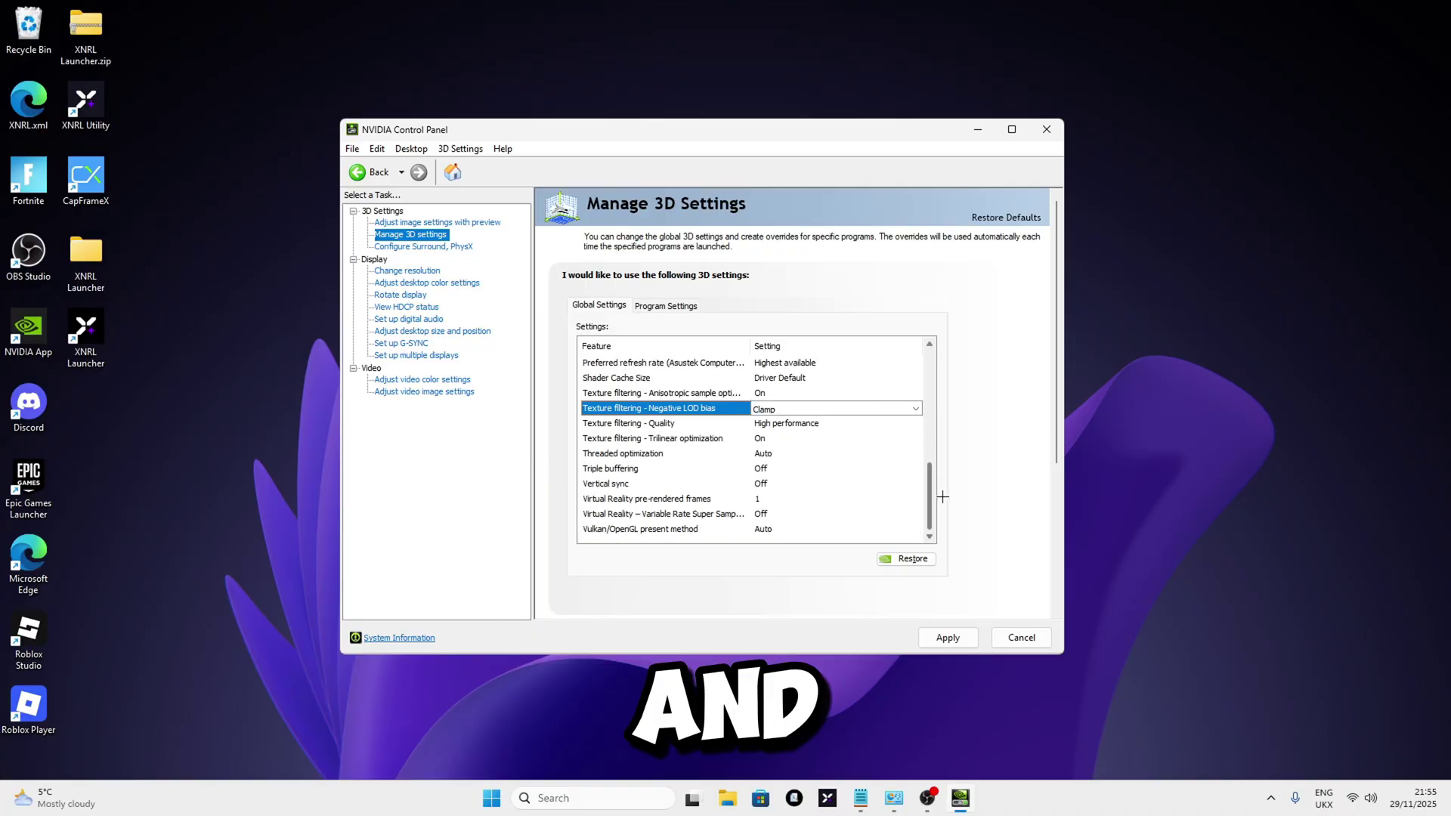
{"action": "left_click", "coordinate": [948, 637]}
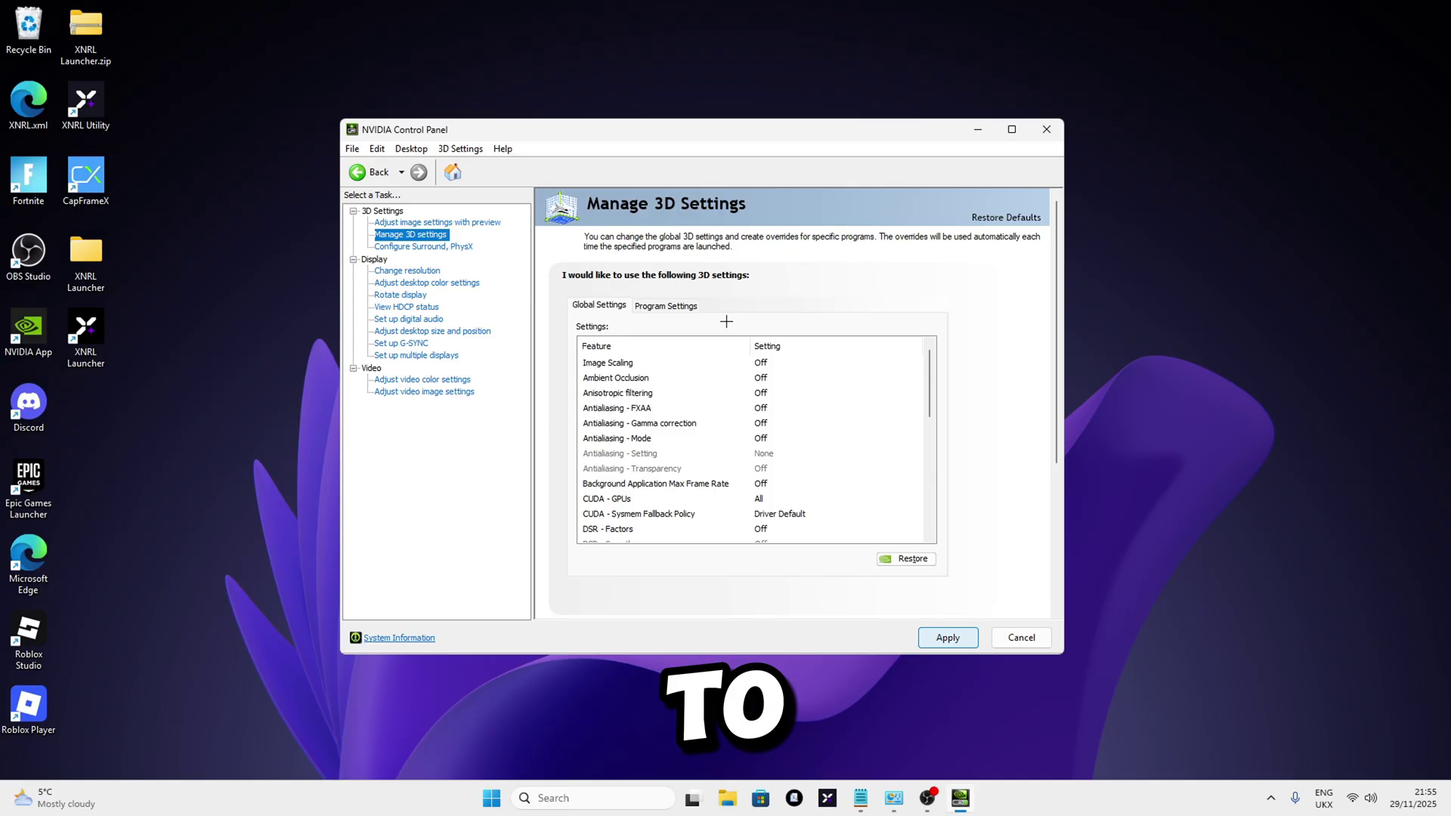
Step: Set the PhysX processor to the GeForce GTX 1660 Ti, apply it, and close NVIDIA Control Panel
{"action": "left_click", "coordinate": [401, 248]}
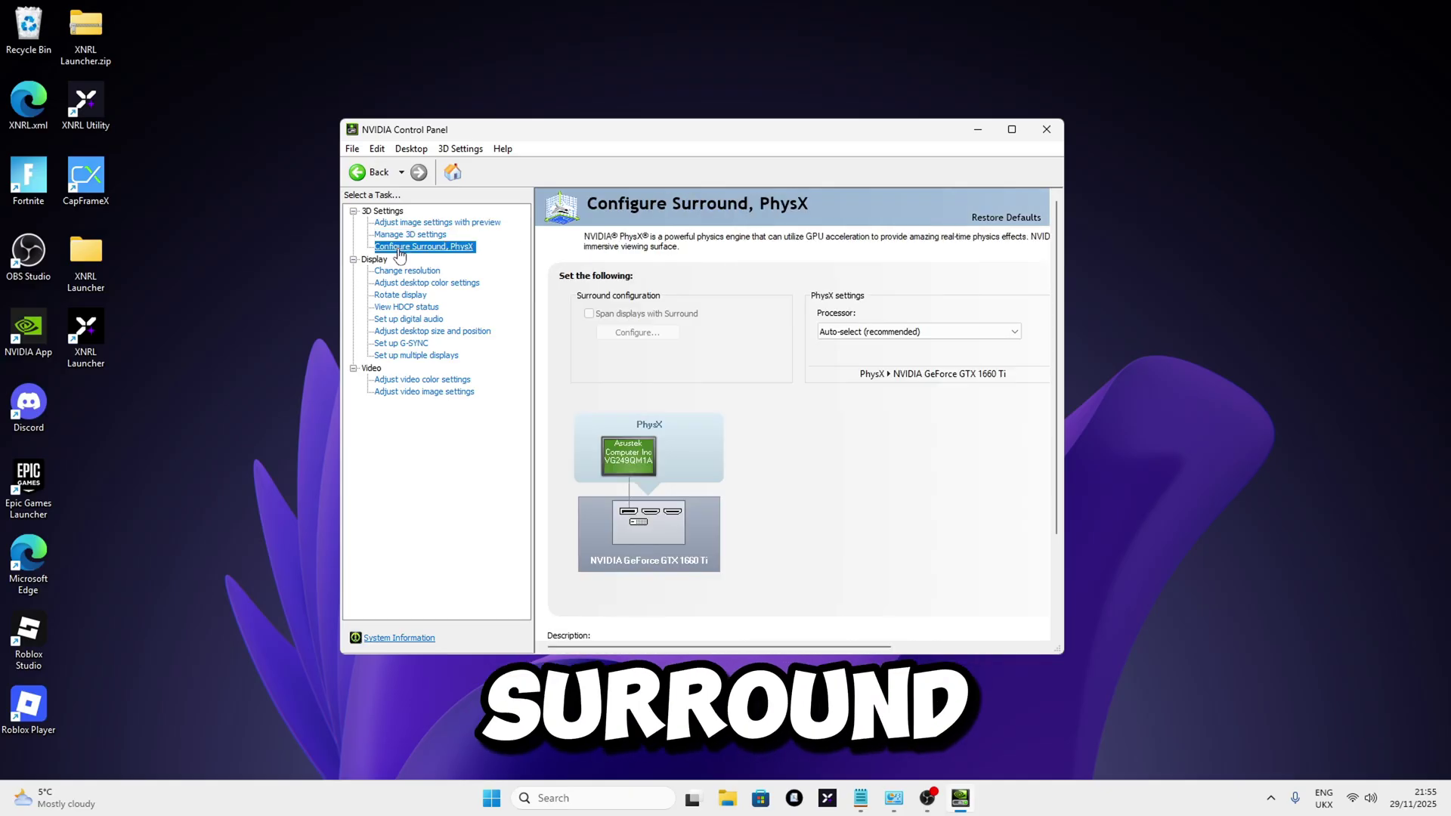
{"action": "left_click", "coordinate": [841, 331]}
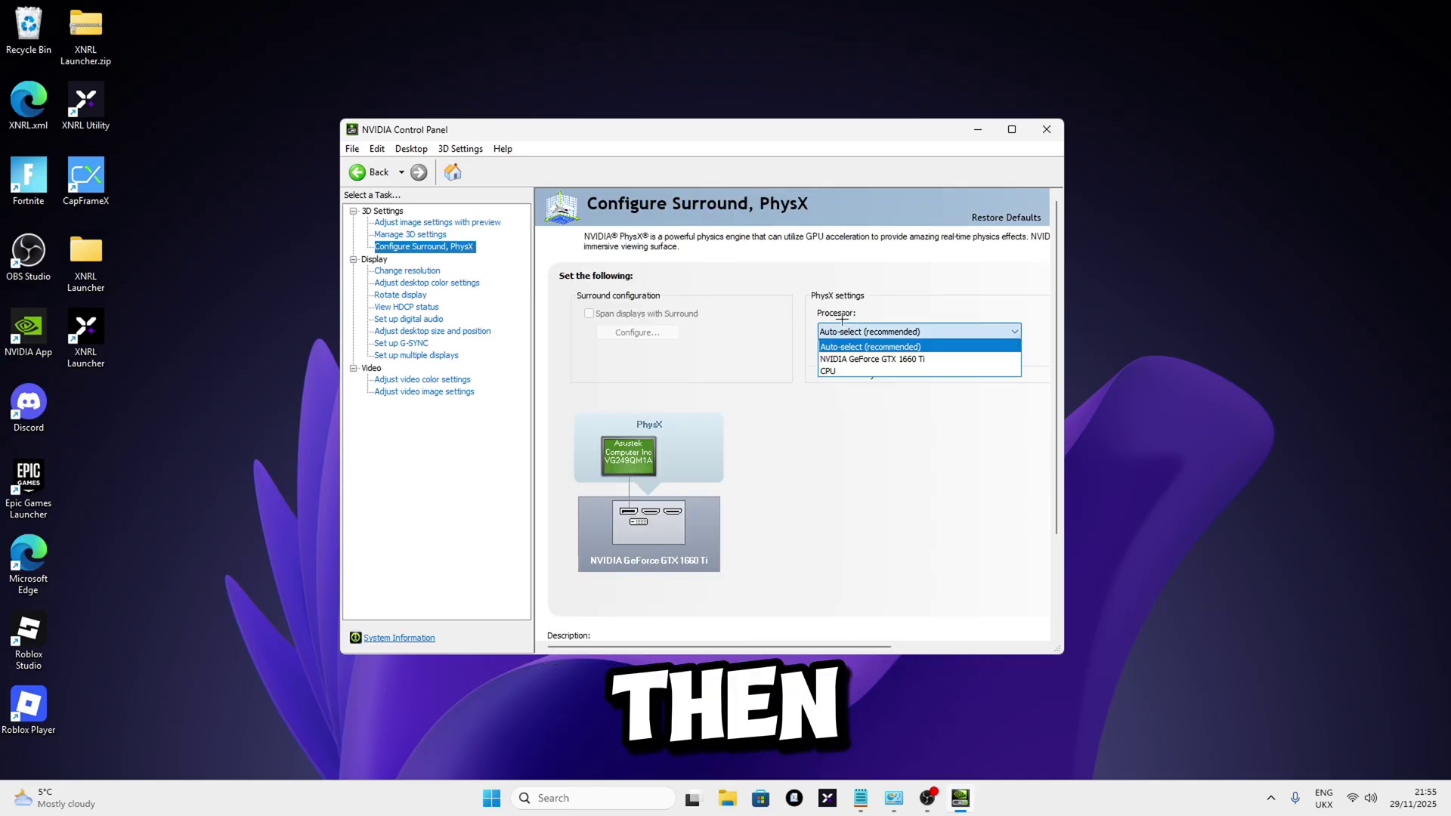
{"action": "left_click", "coordinate": [840, 359]}
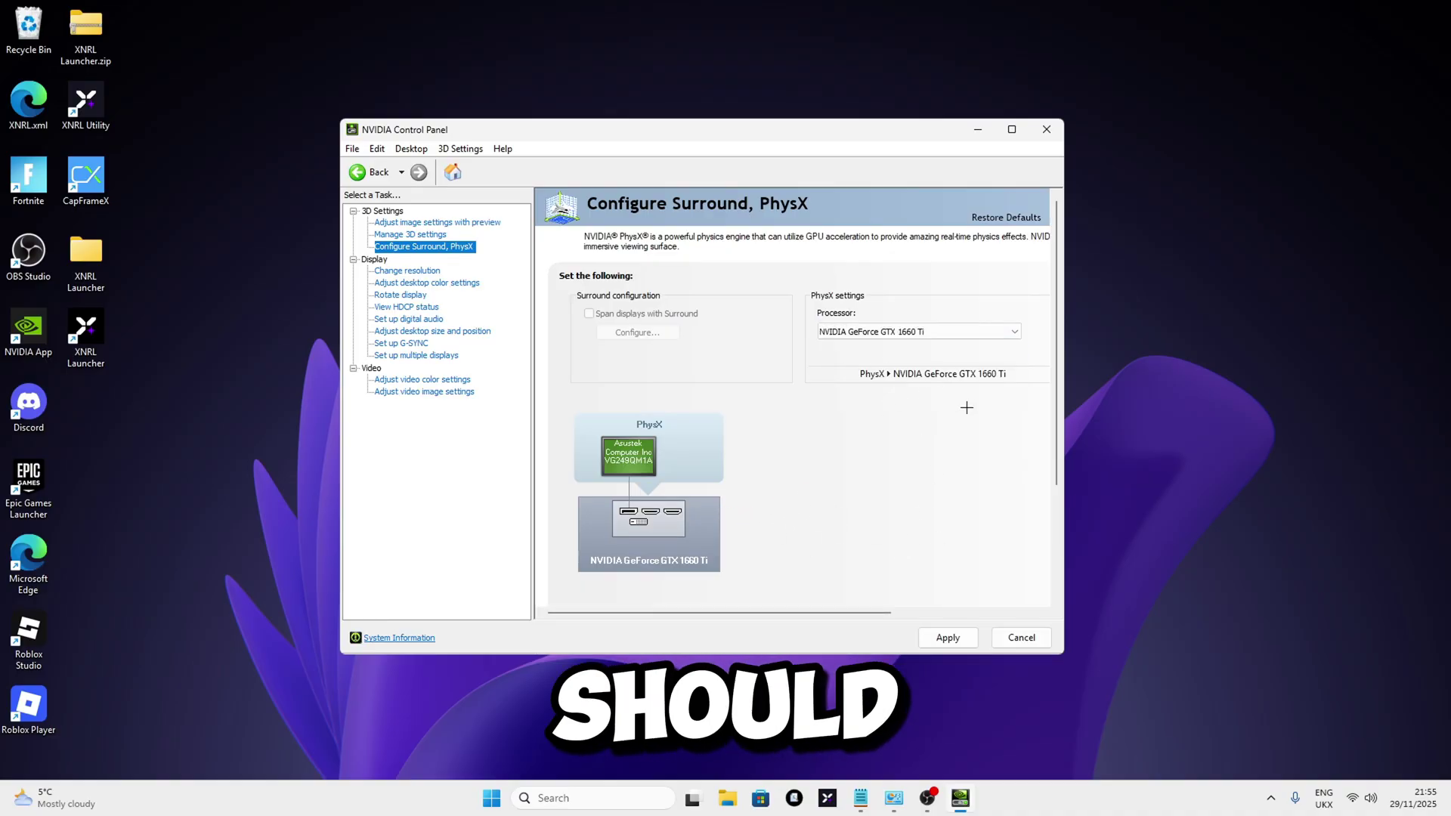
{"action": "left_click", "coordinate": [949, 637]}
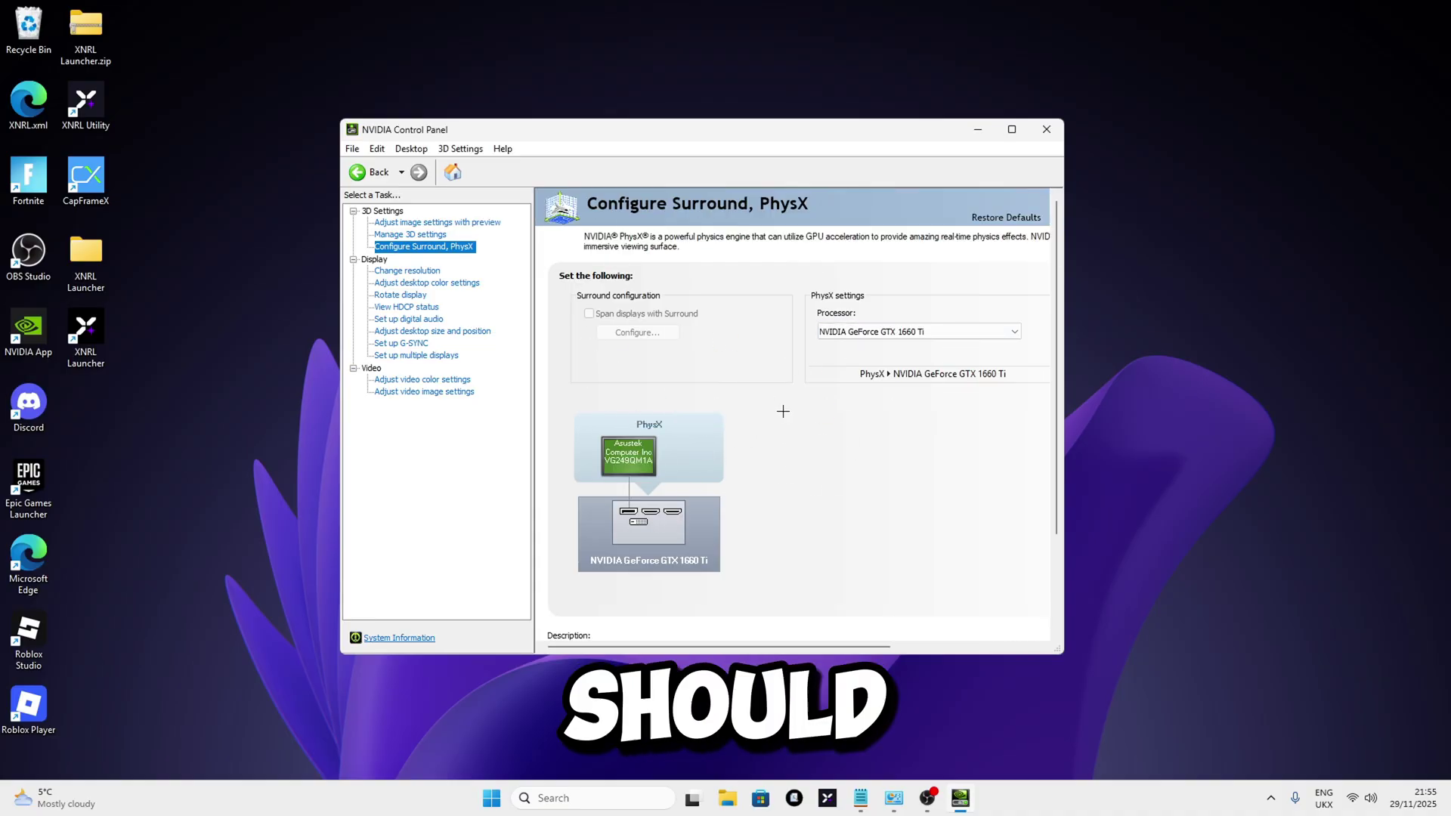
{"action": "left_click", "coordinate": [1043, 132]}
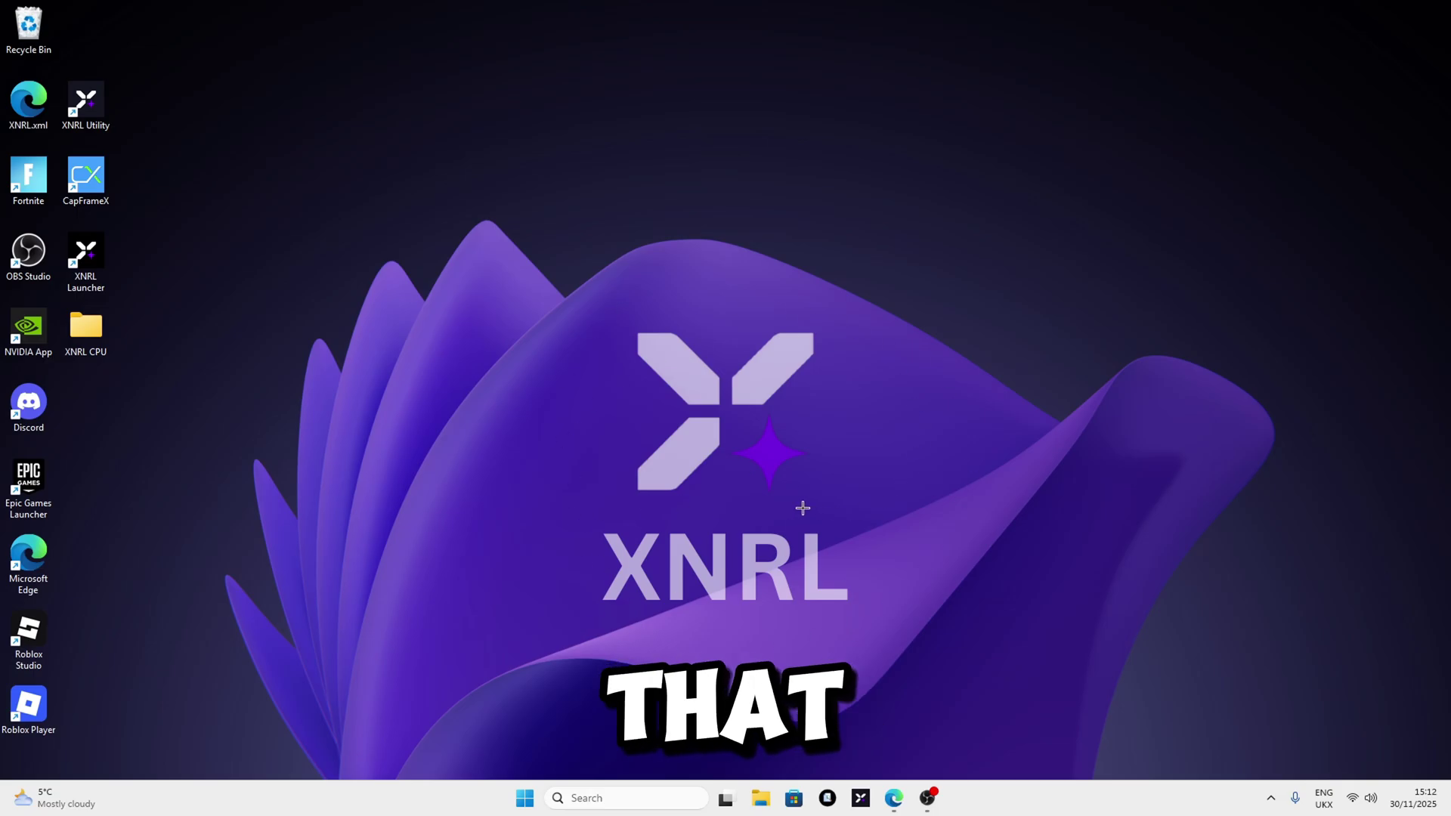
Step: Open Task Manager's Startup apps and disable EpicGamesLauncher.exe
{"action": "right_click", "coordinate": [519, 795]}
{"action": "left_click", "coordinate": [496, 609]}
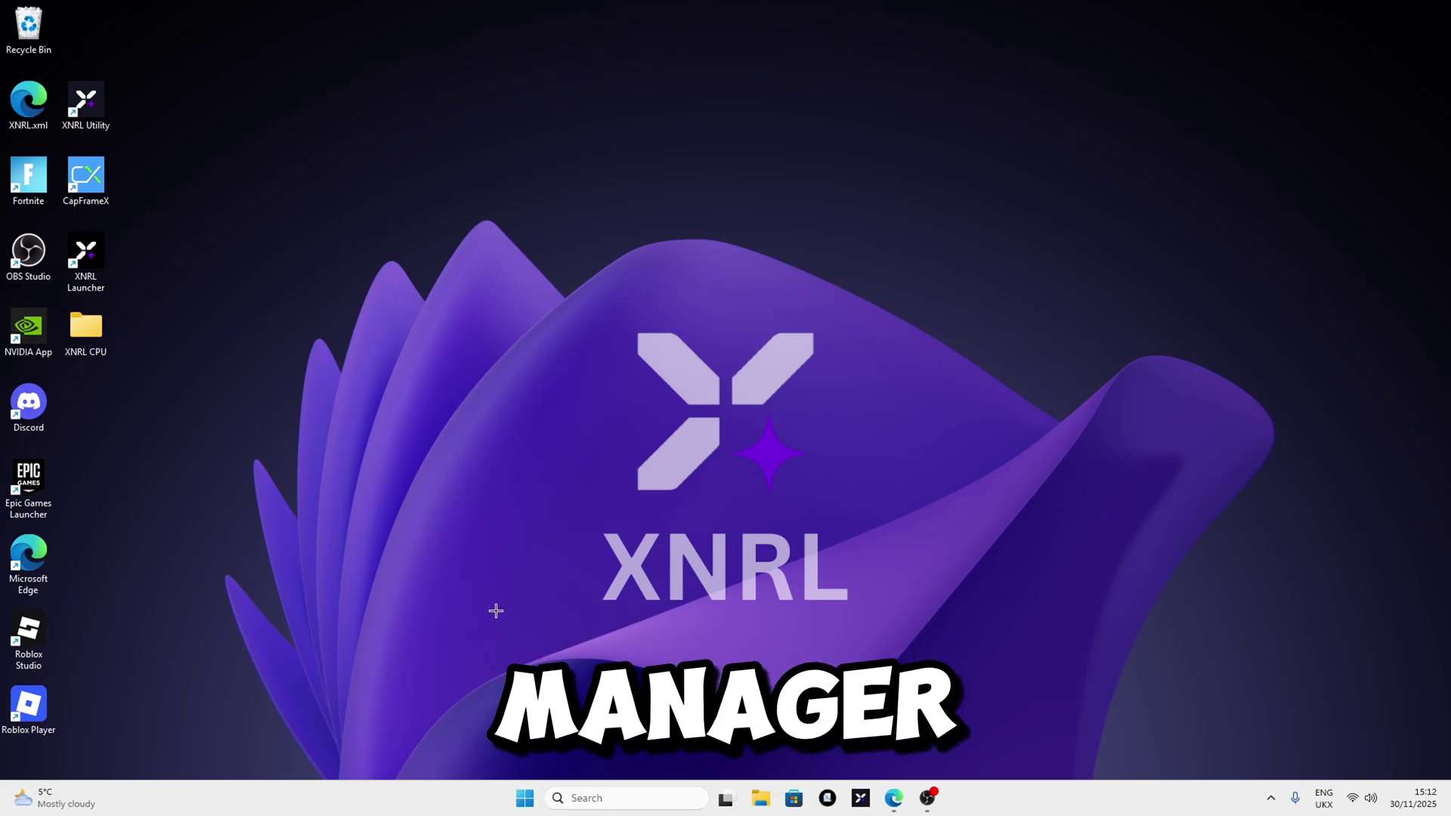
{"action": "left_click", "coordinate": [369, 387]}
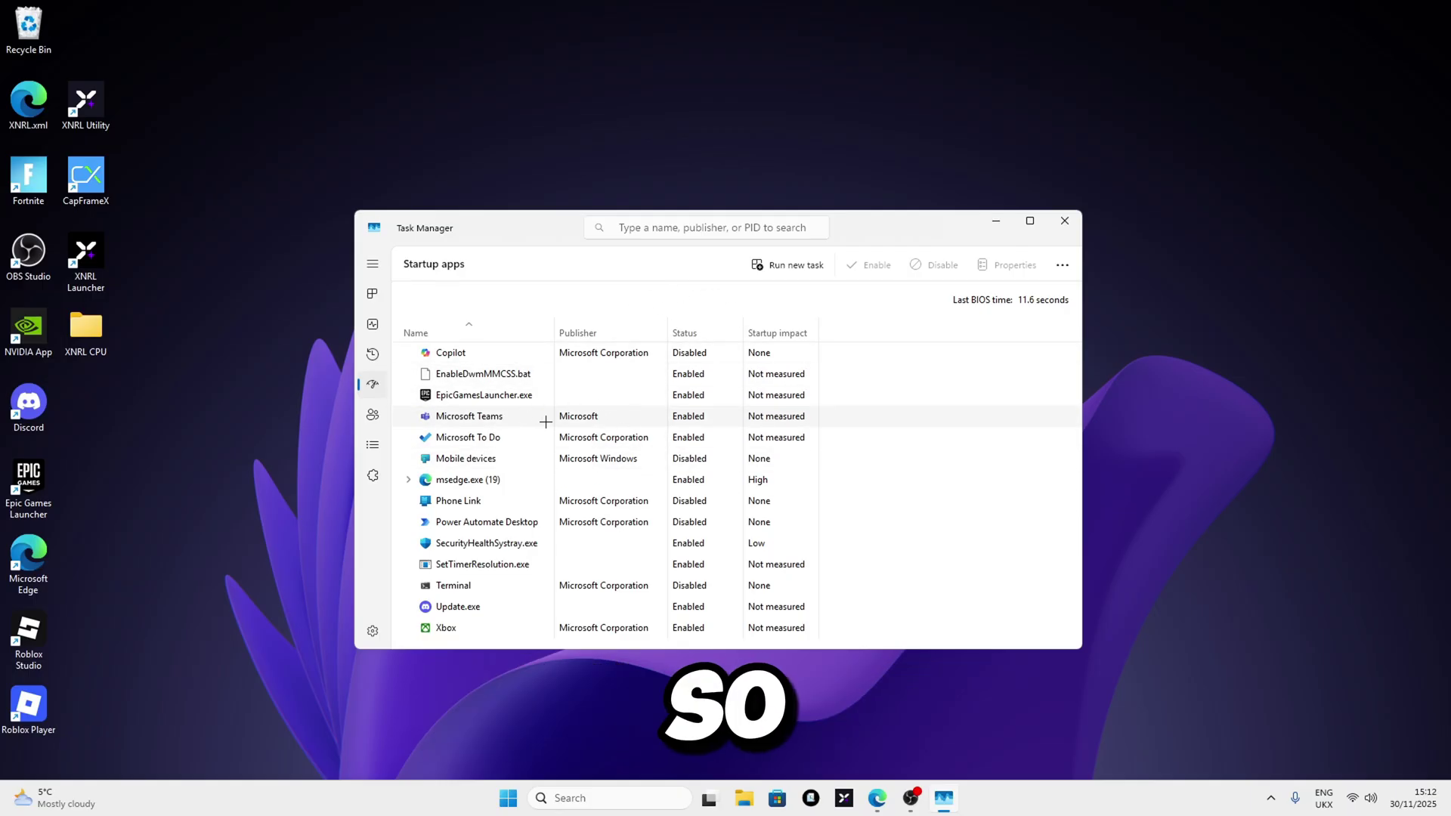
{"action": "right_click", "coordinate": [466, 395]}
{"action": "left_click", "coordinate": [502, 406]}
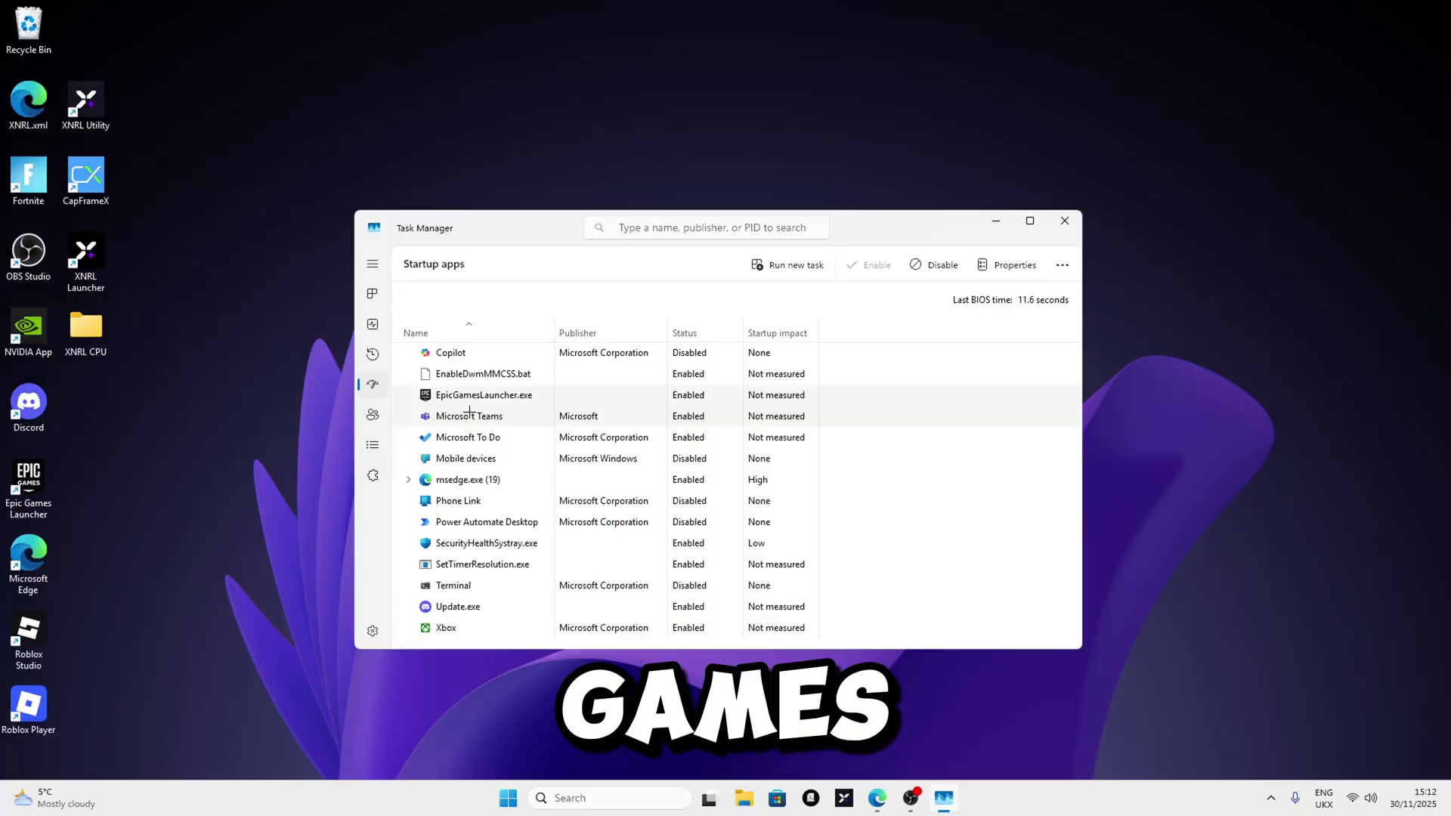
Step: Disable Microsoft To Do, msedge.exe and Update.exe at startup, then close Task Manager
{"action": "right_click", "coordinate": [476, 437]}
{"action": "left_click", "coordinate": [503, 447]}
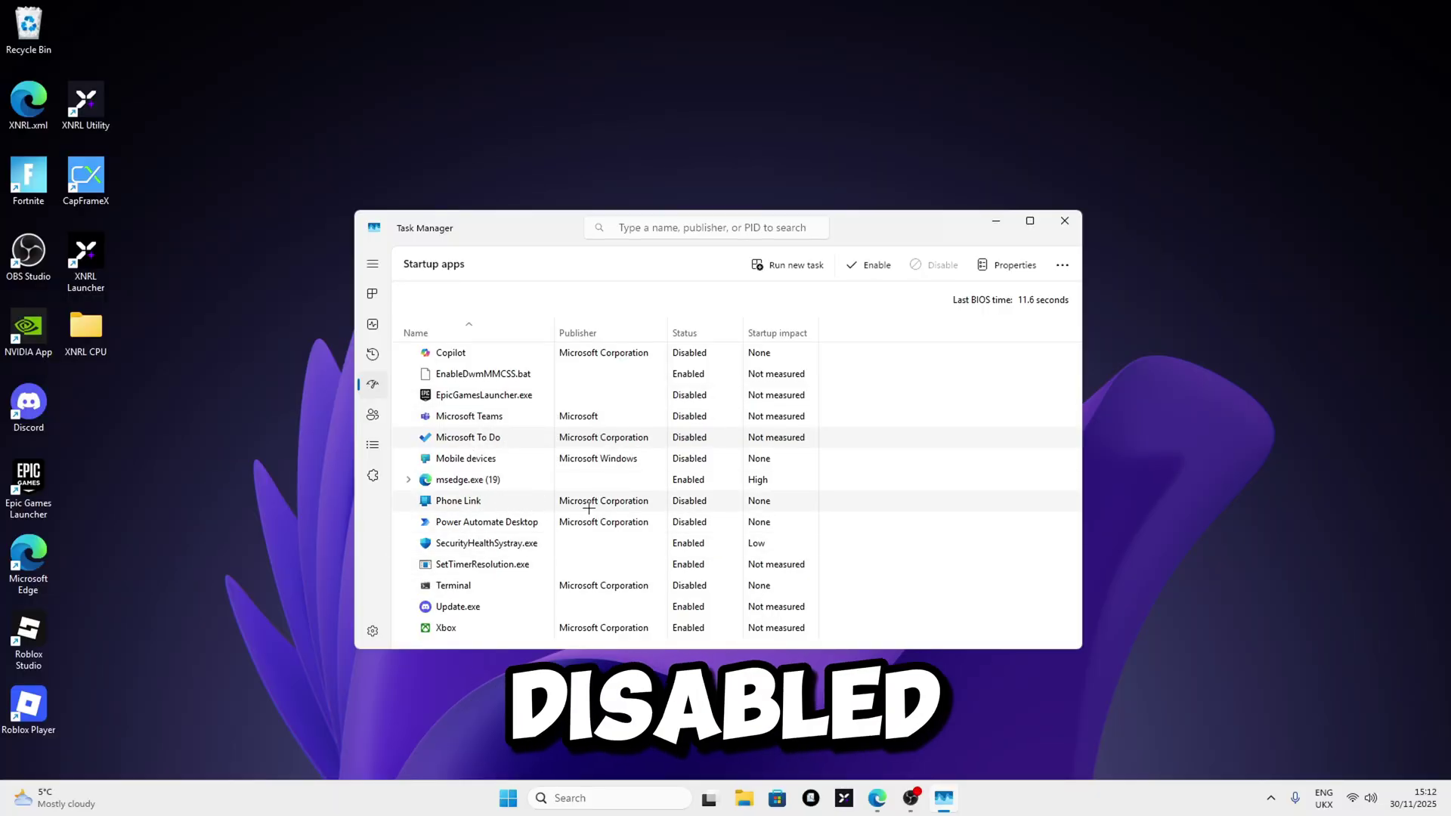
{"action": "right_click", "coordinate": [459, 480]}
{"action": "left_click", "coordinate": [498, 506]}
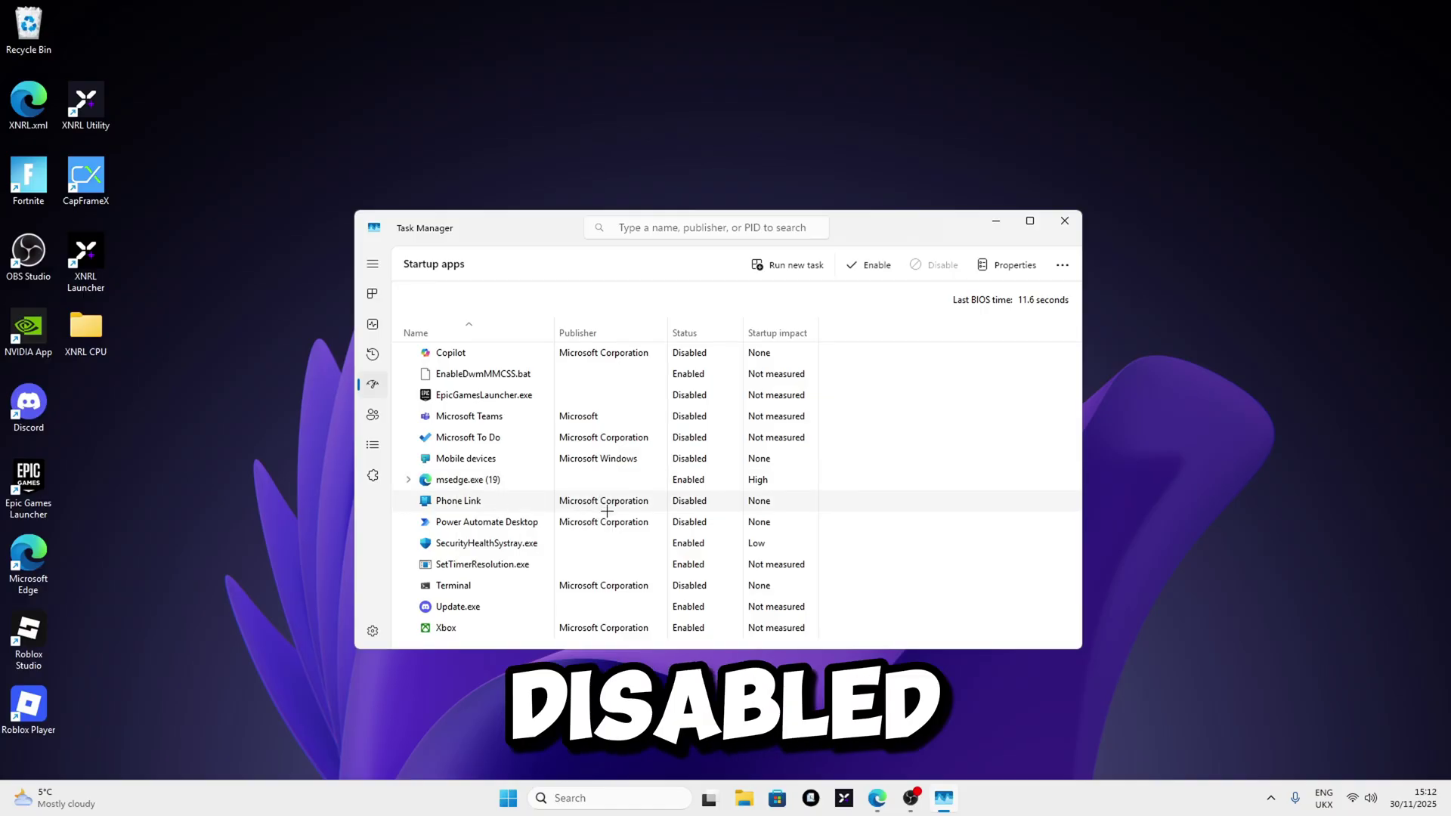
{"action": "right_click", "coordinate": [452, 610]}
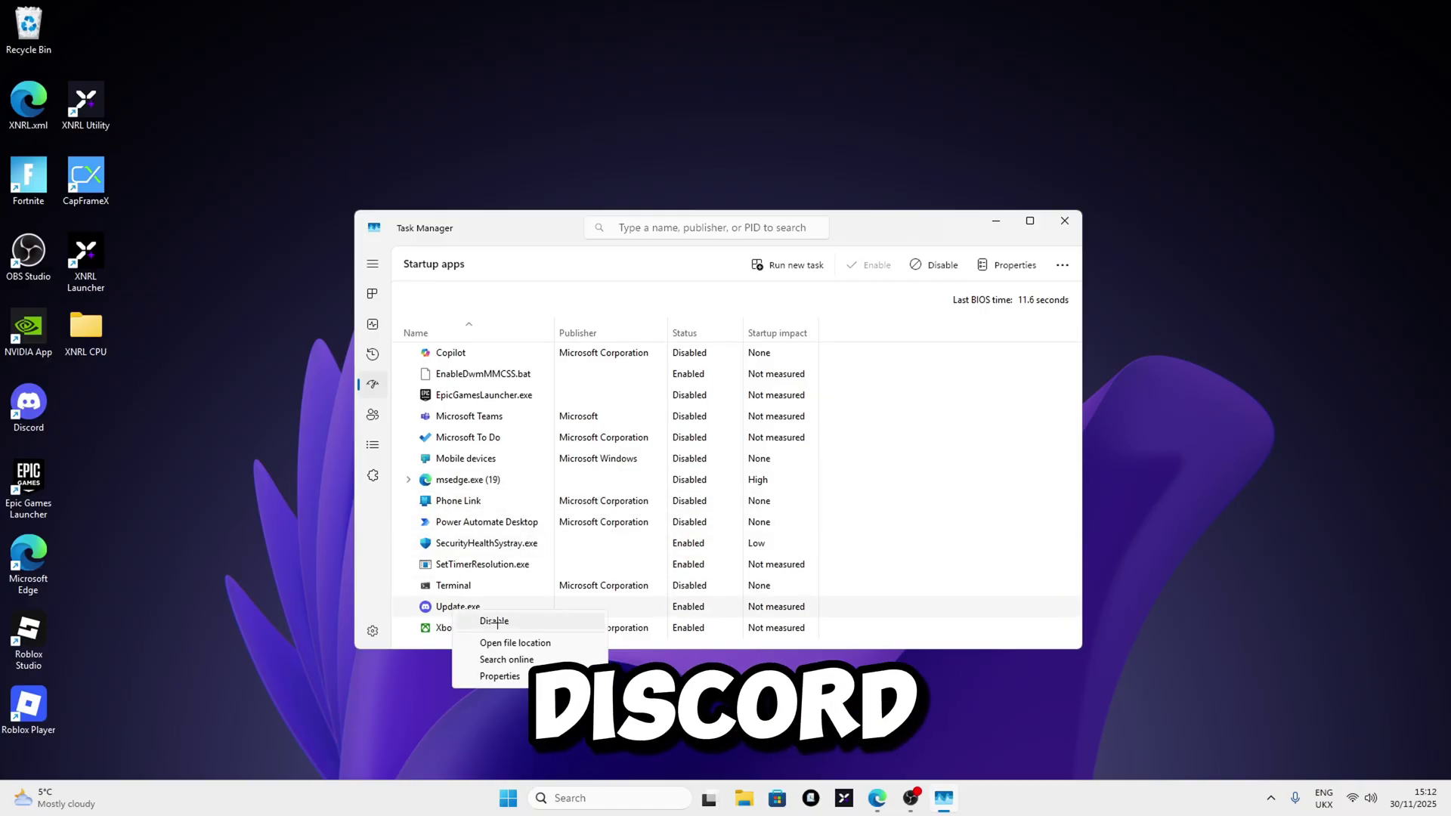
{"action": "left_click", "coordinate": [567, 599]}
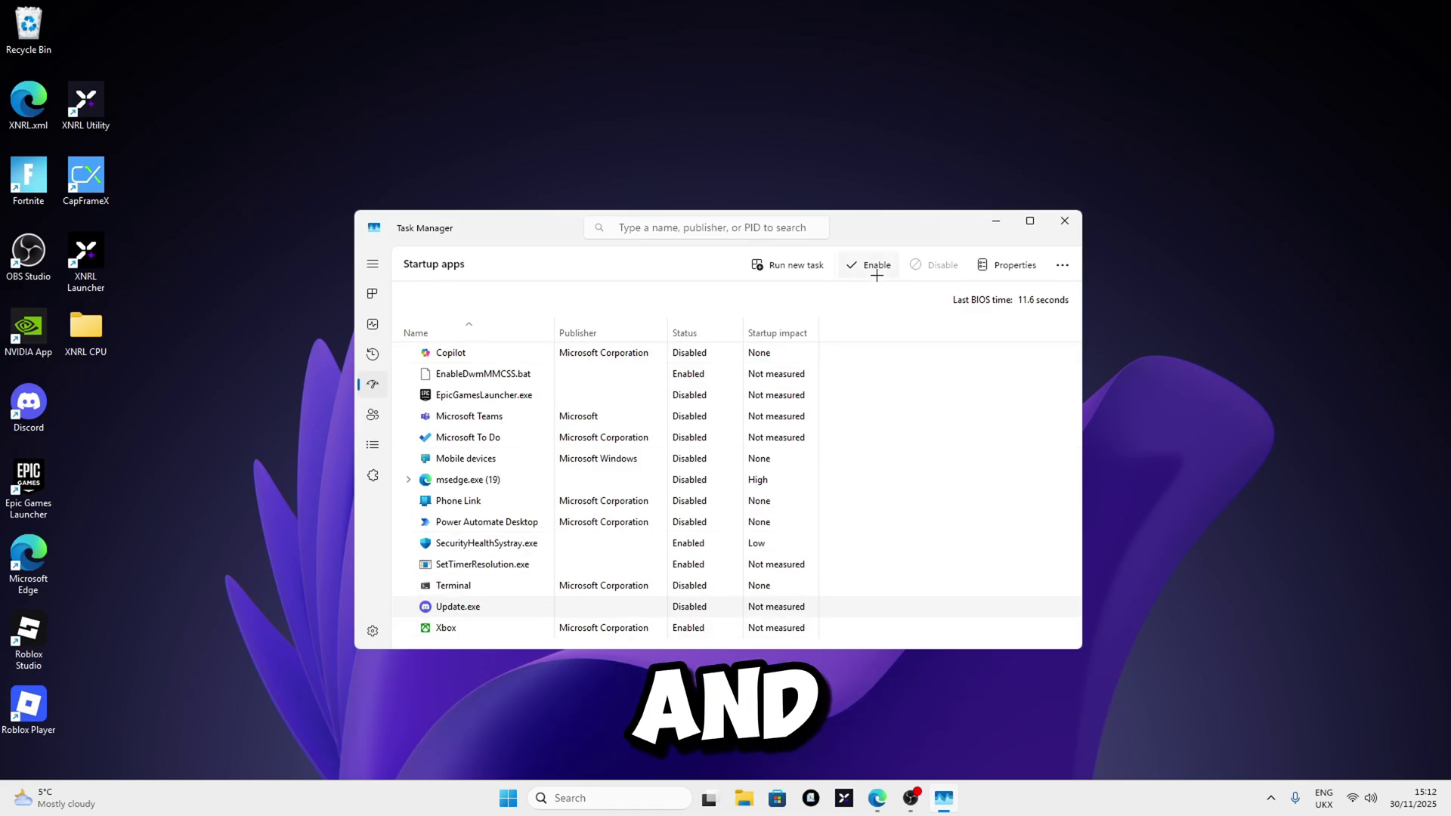
{"action": "left_click", "coordinate": [1062, 224]}
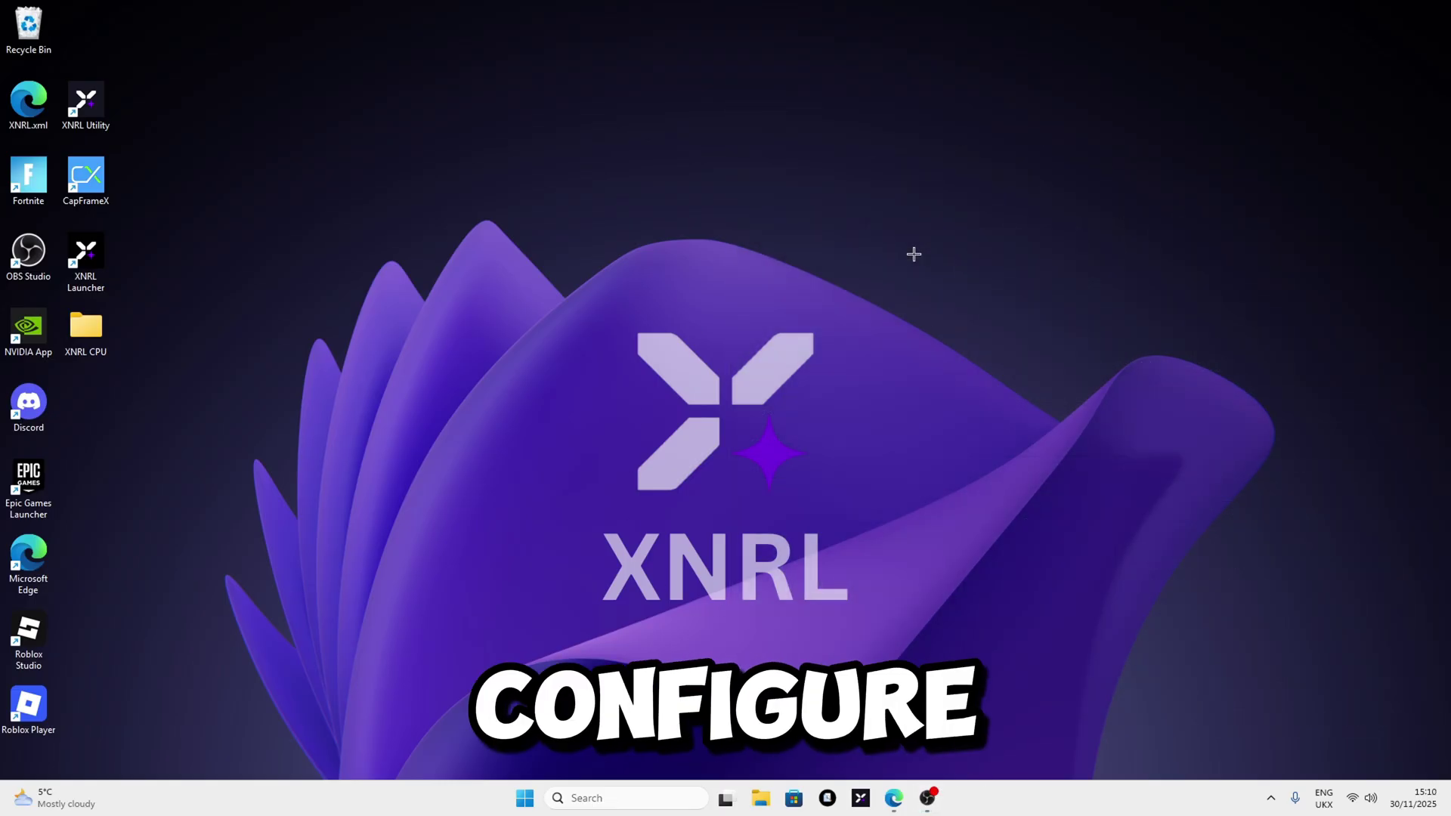
Step: Run msconfig and open the Boot tab's Advanced options
{"action": "key", "text": "super+r"}
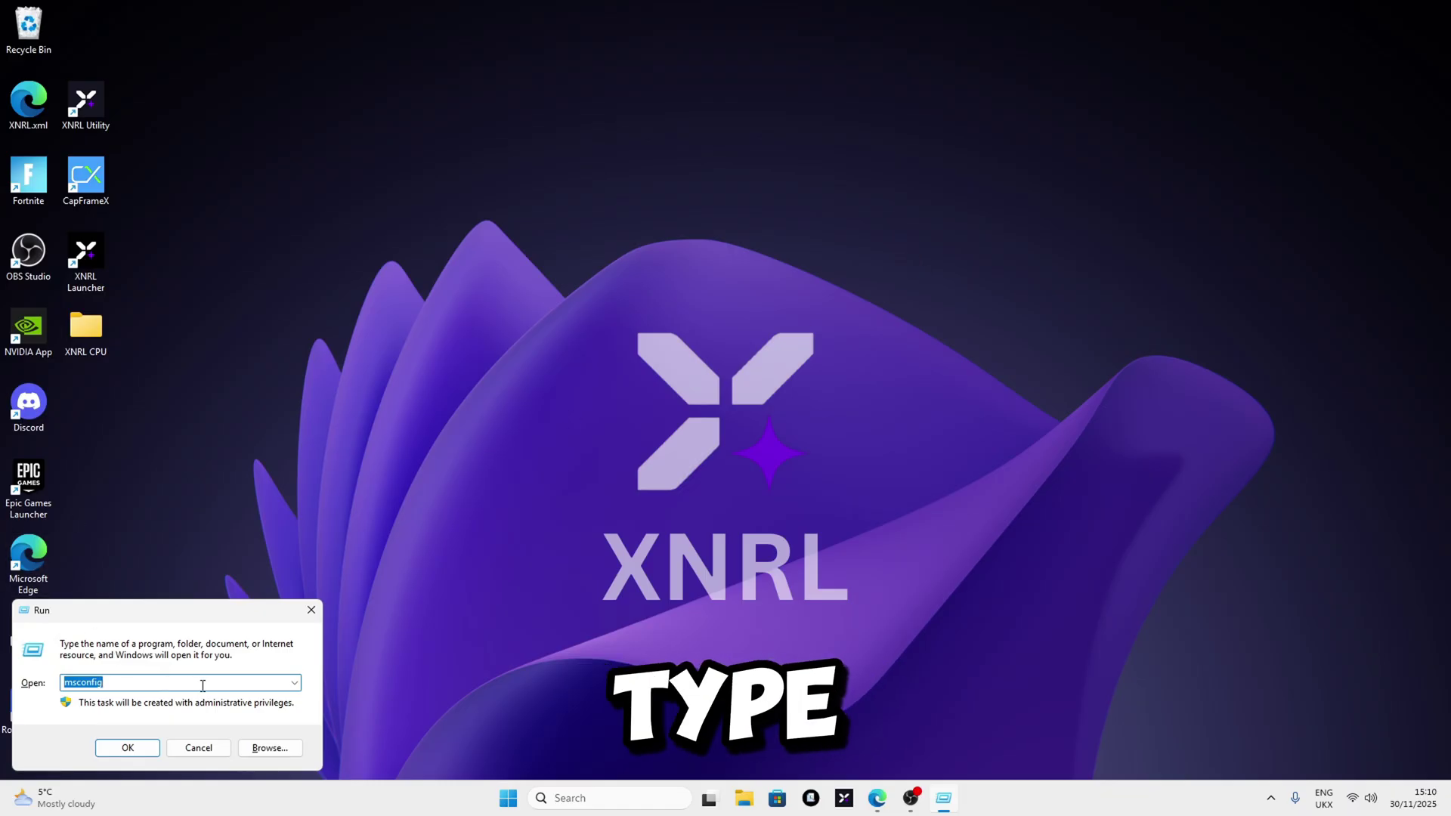
{"action": "type", "text": "msconfig"}
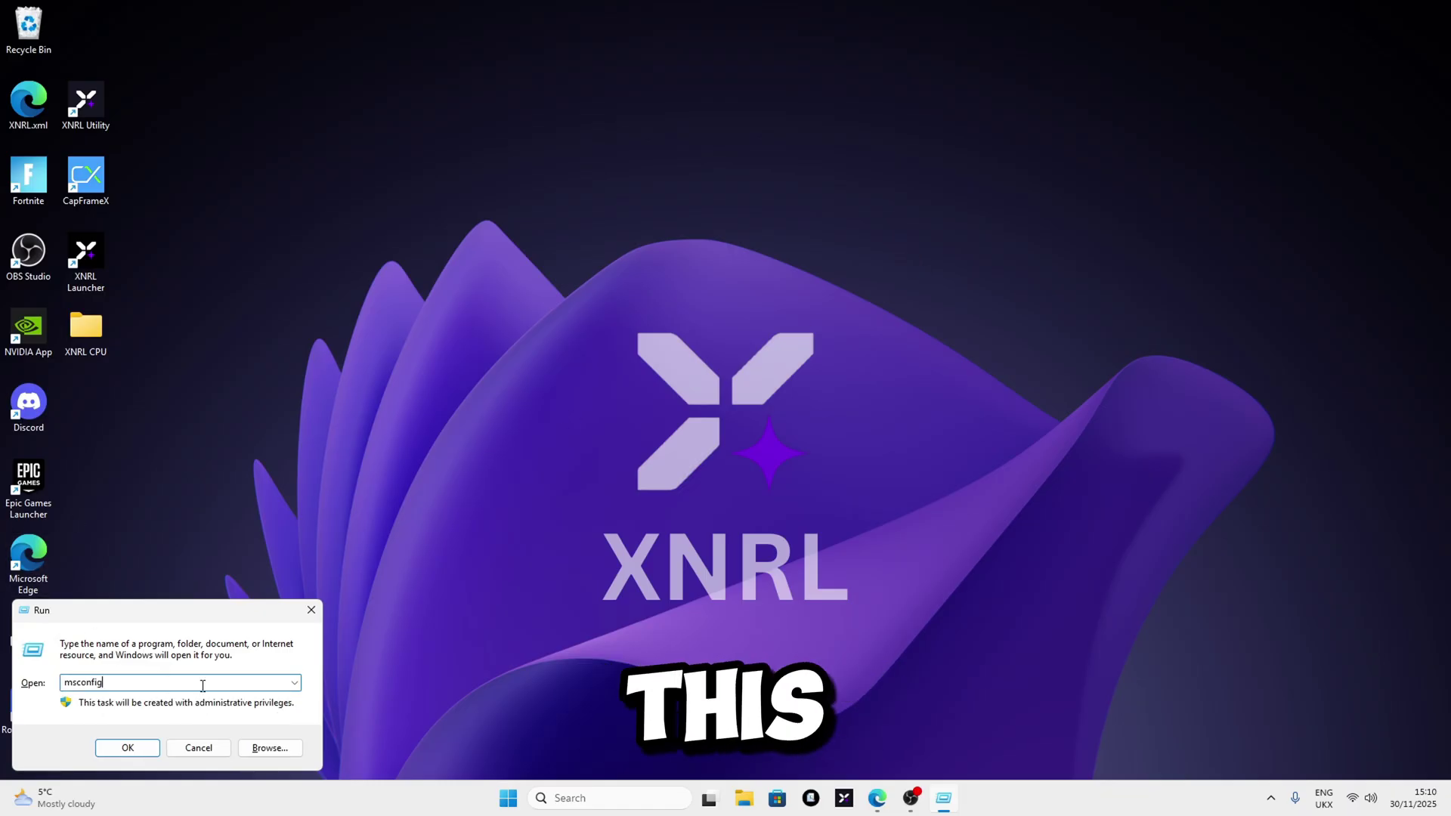
{"action": "left_click", "coordinate": [127, 747]}
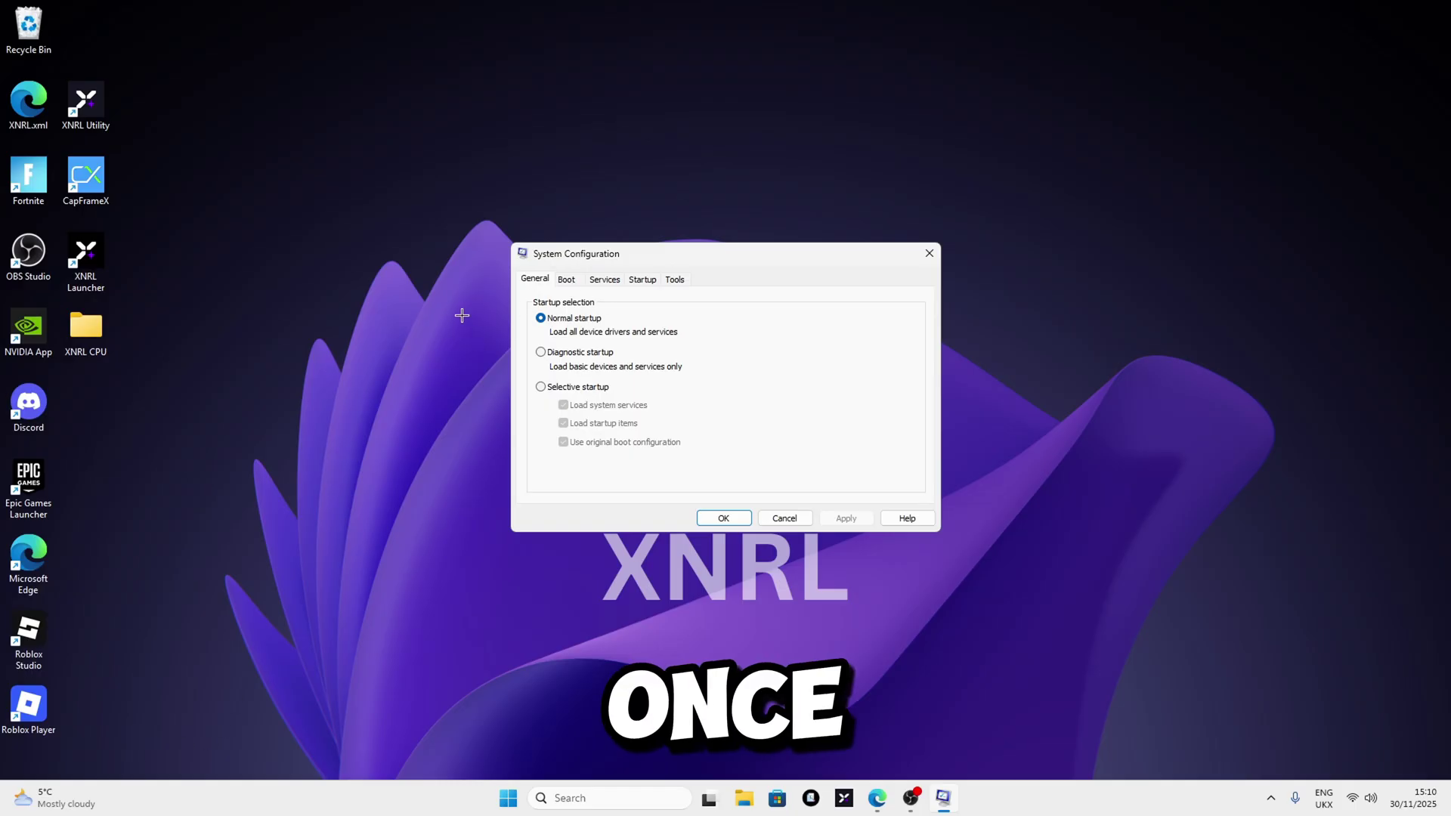
{"action": "left_click", "coordinate": [567, 281]}
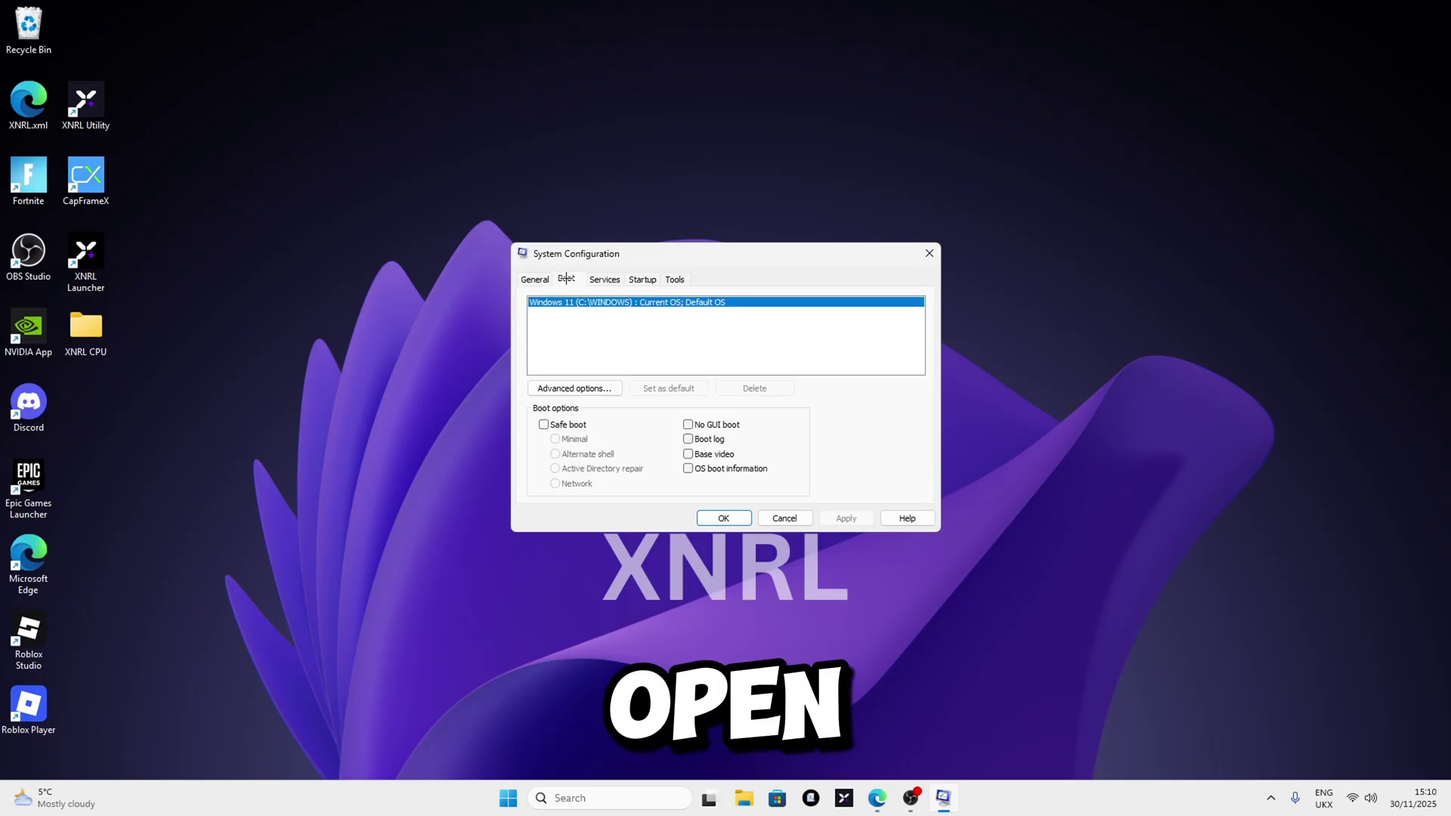
{"action": "left_click", "coordinate": [579, 388]}
Step: Limit boot to 12 processors, apply, and exit without restarting
{"action": "left_click", "coordinate": [596, 281]}
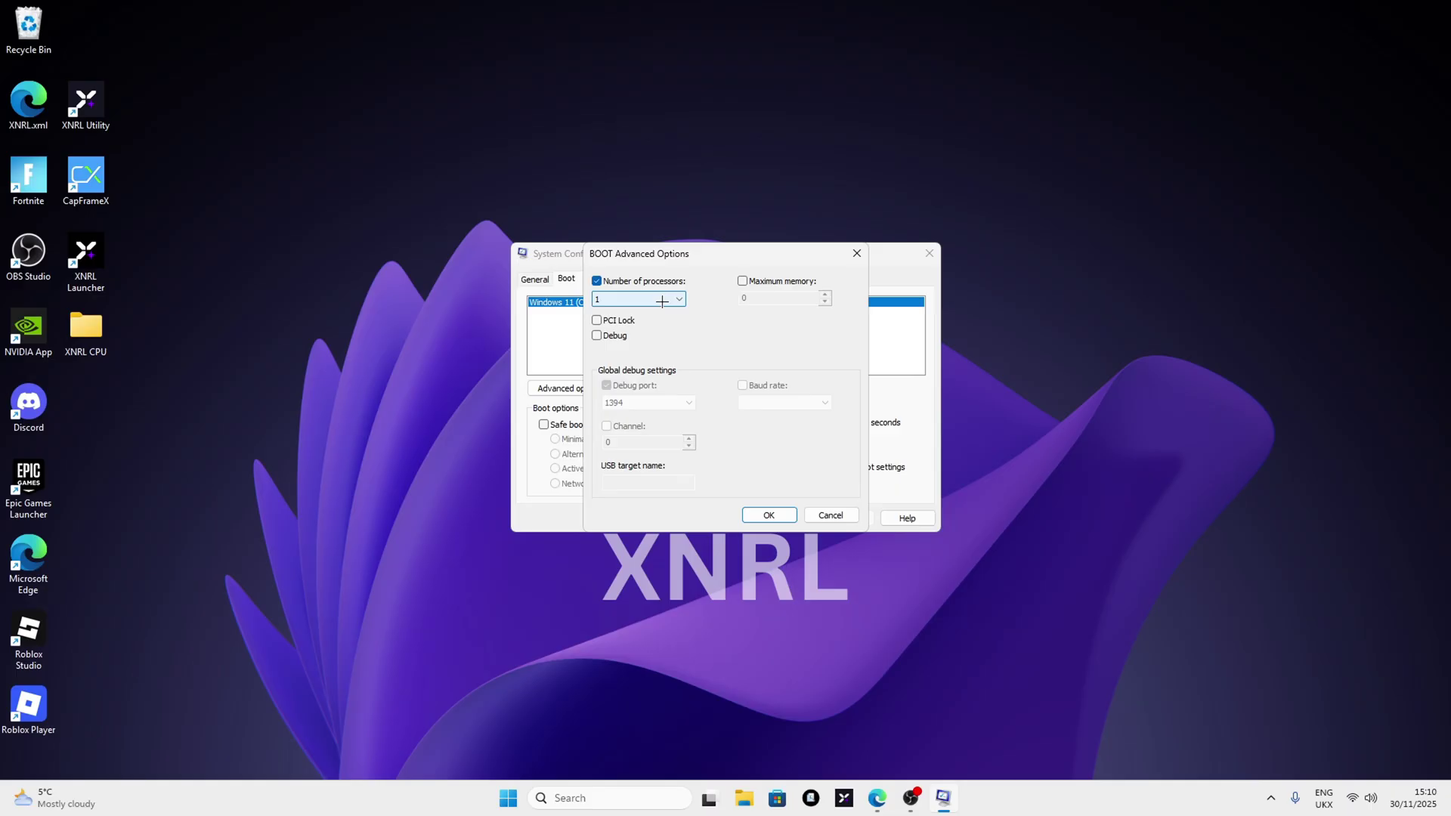
{"action": "left_click", "coordinate": [664, 299]}
{"action": "left_click", "coordinate": [643, 421]}
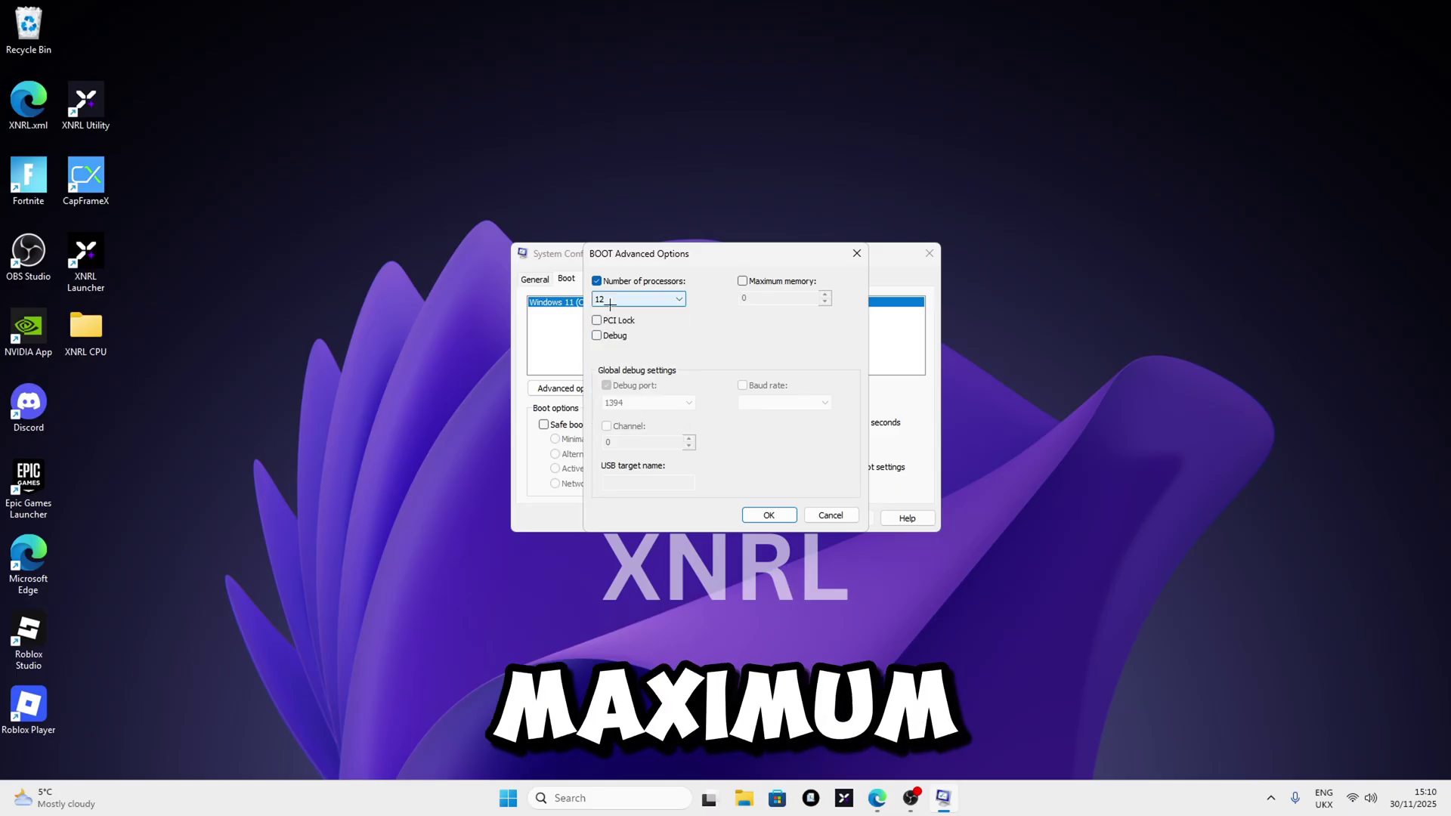
{"action": "left_click", "coordinate": [646, 299]}
{"action": "left_click", "coordinate": [610, 422]}
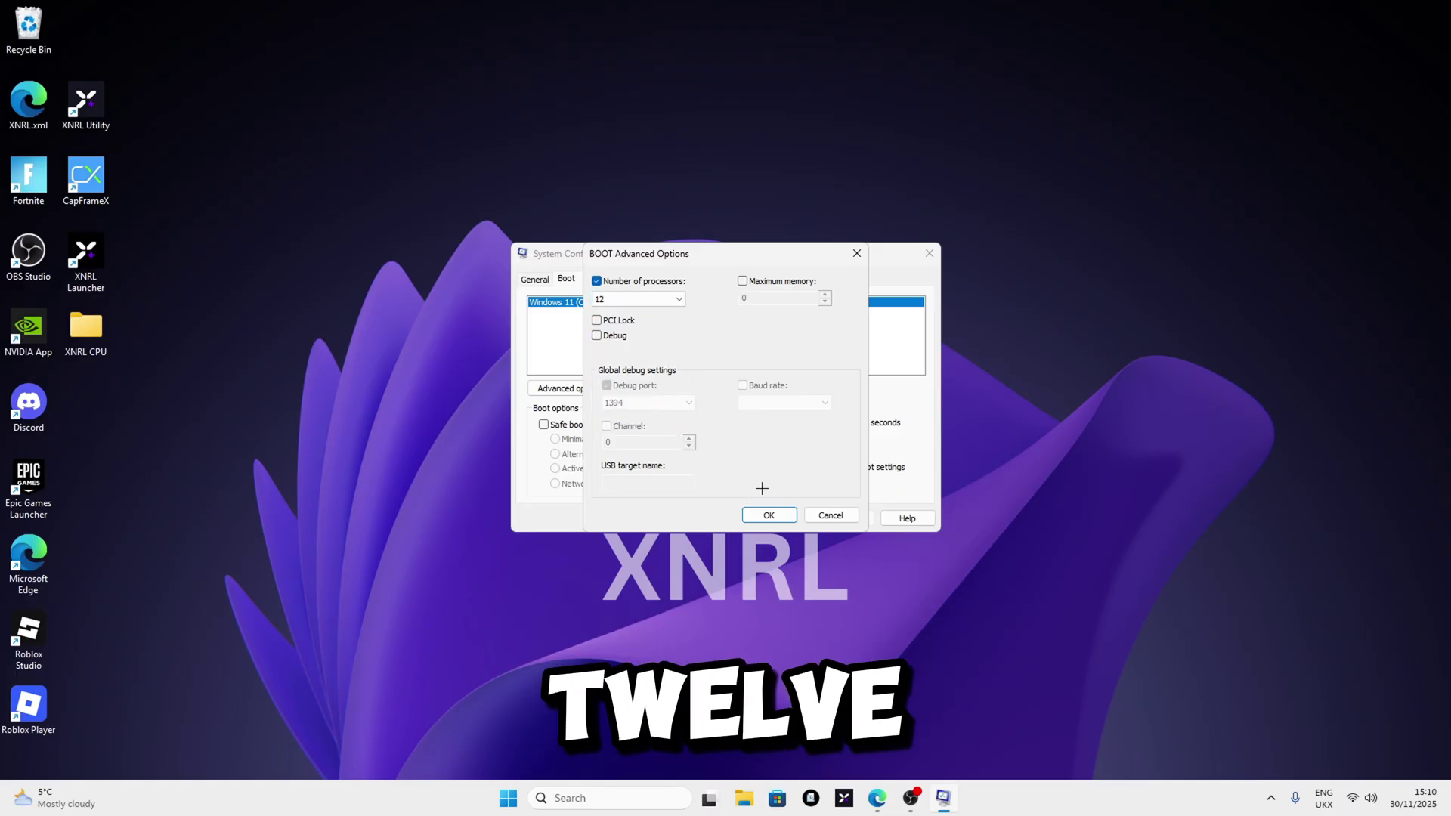
{"action": "left_click", "coordinate": [759, 514]}
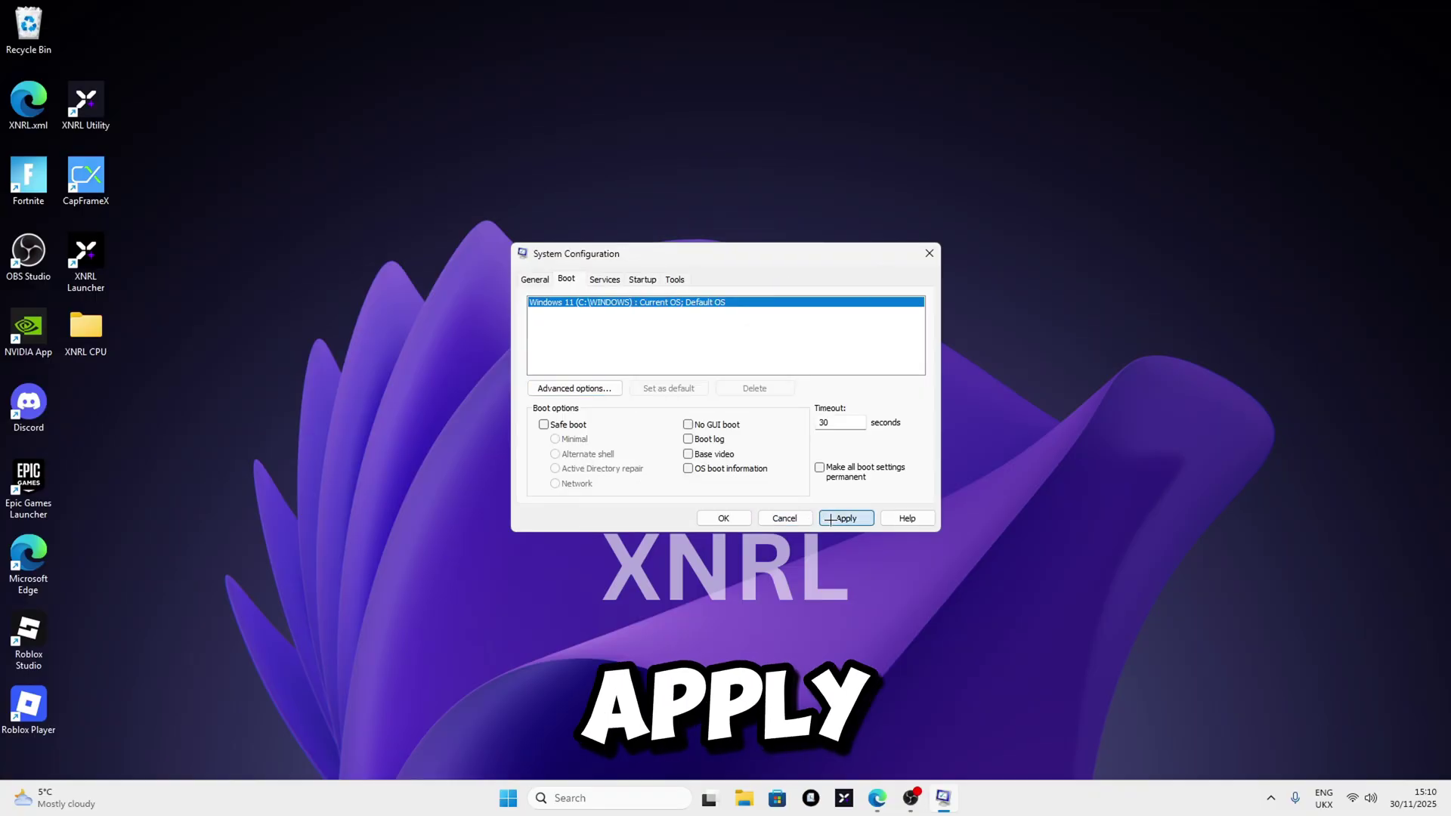
{"action": "left_click", "coordinate": [732, 517]}
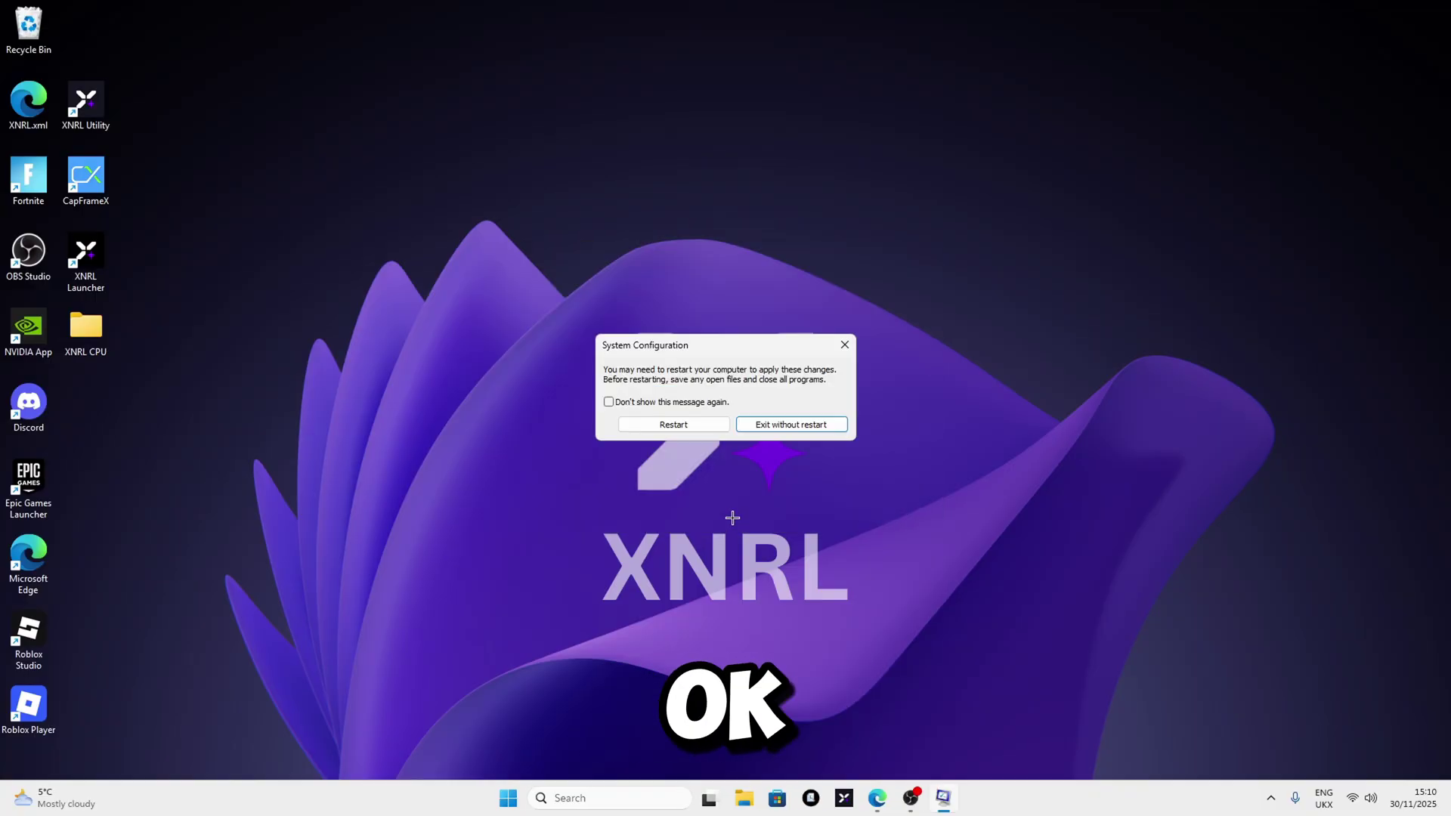
{"action": "left_click", "coordinate": [788, 425]}
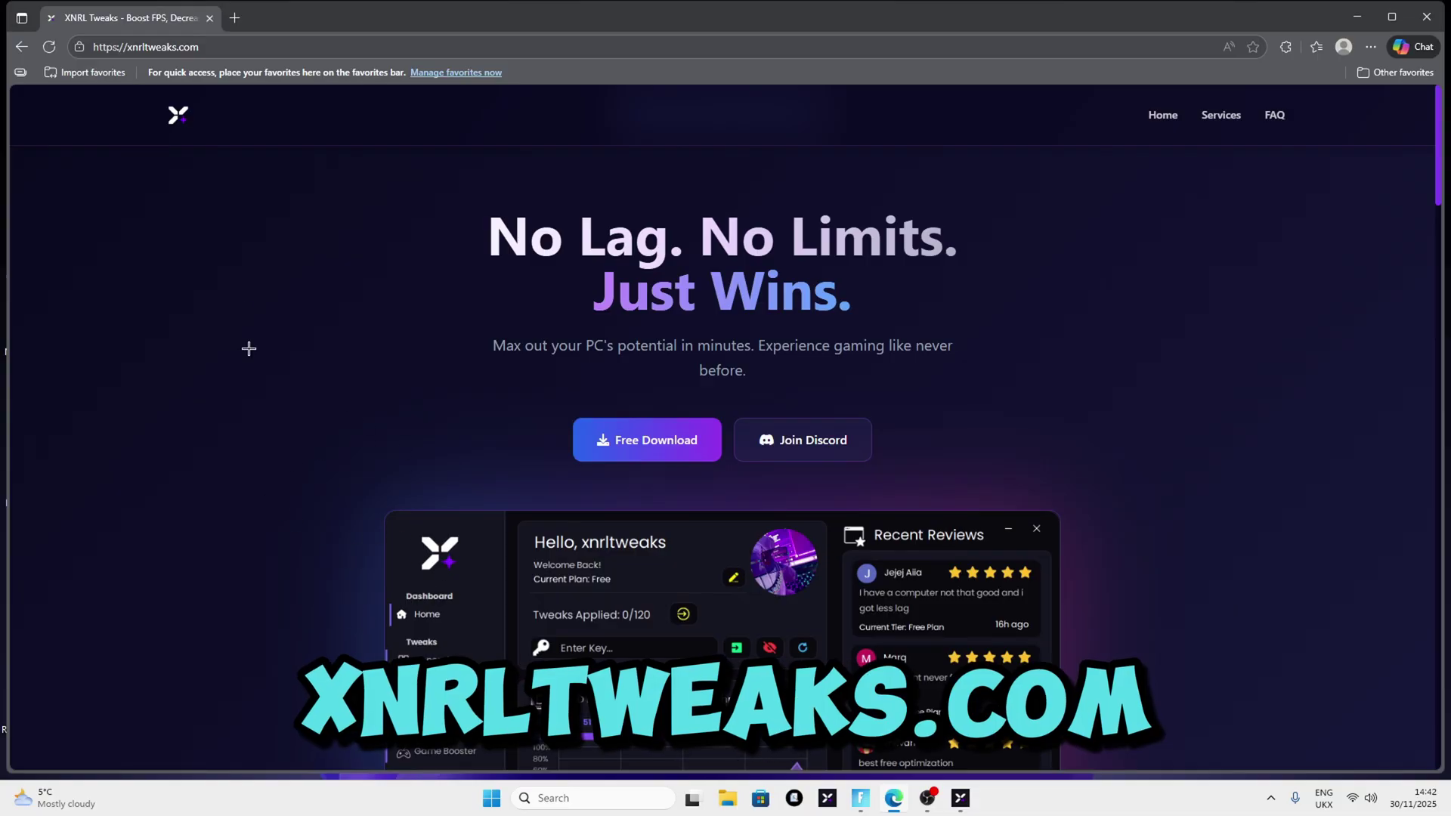
Step: Scroll the xnrltweaks.com page, then minimize Edge to reveal the XNRL Utility dashboard
{"action": "scroll", "coordinate": [299, 366], "scroll_direction": "down", "scroll_amount": 3}
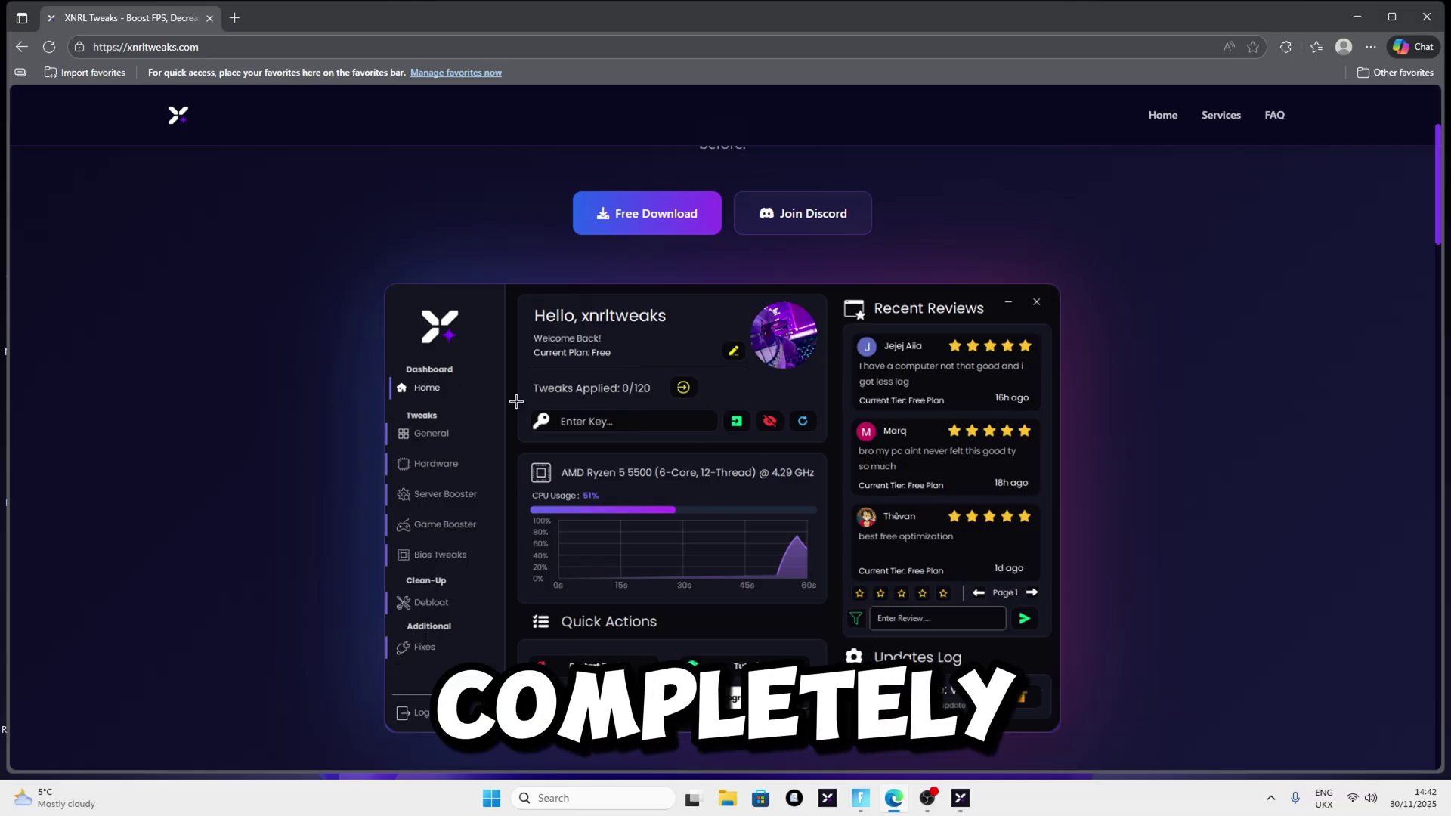
{"action": "left_click", "coordinate": [1360, 19]}
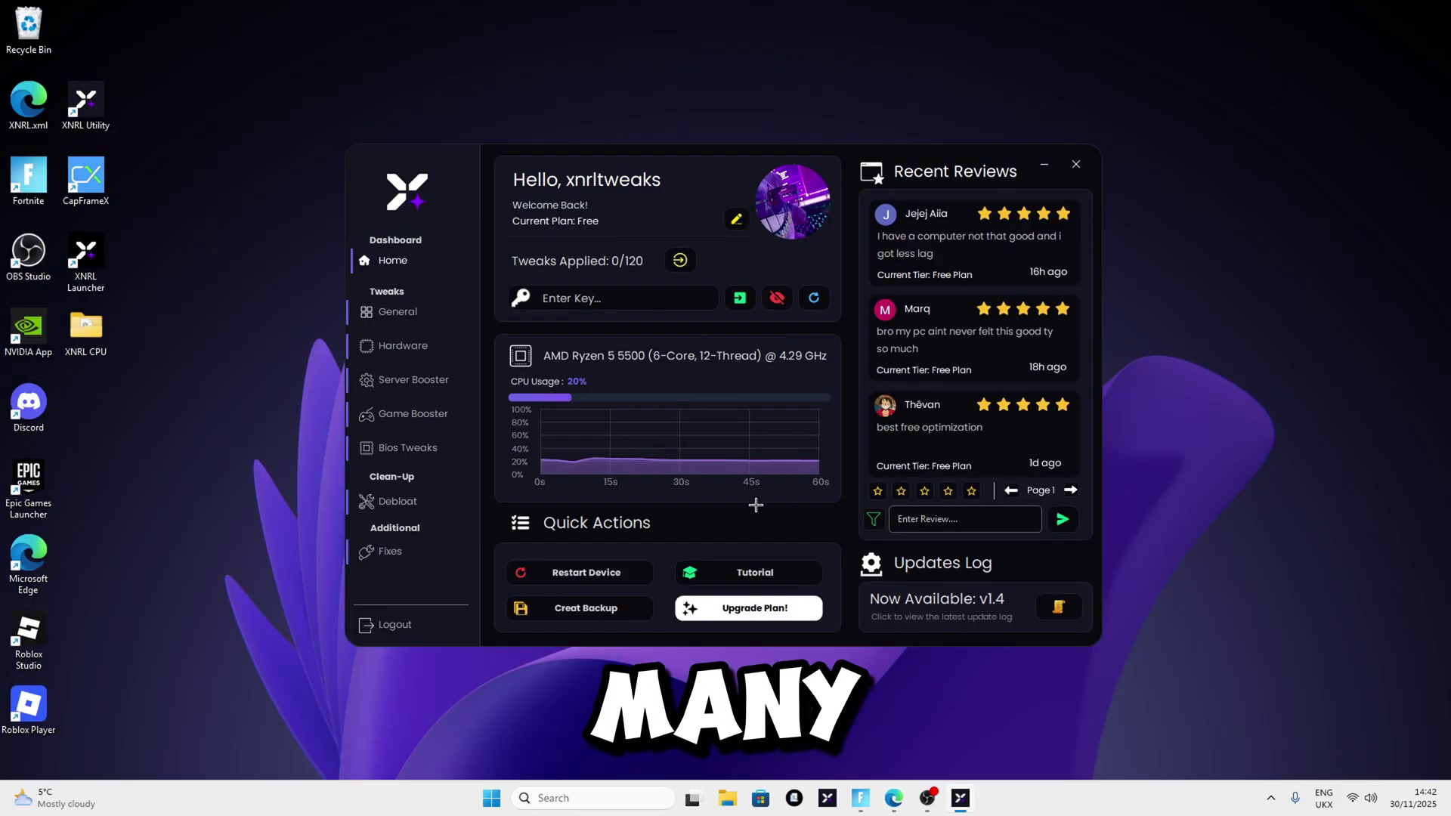
{"action": "left_click", "coordinate": [450, 315]}
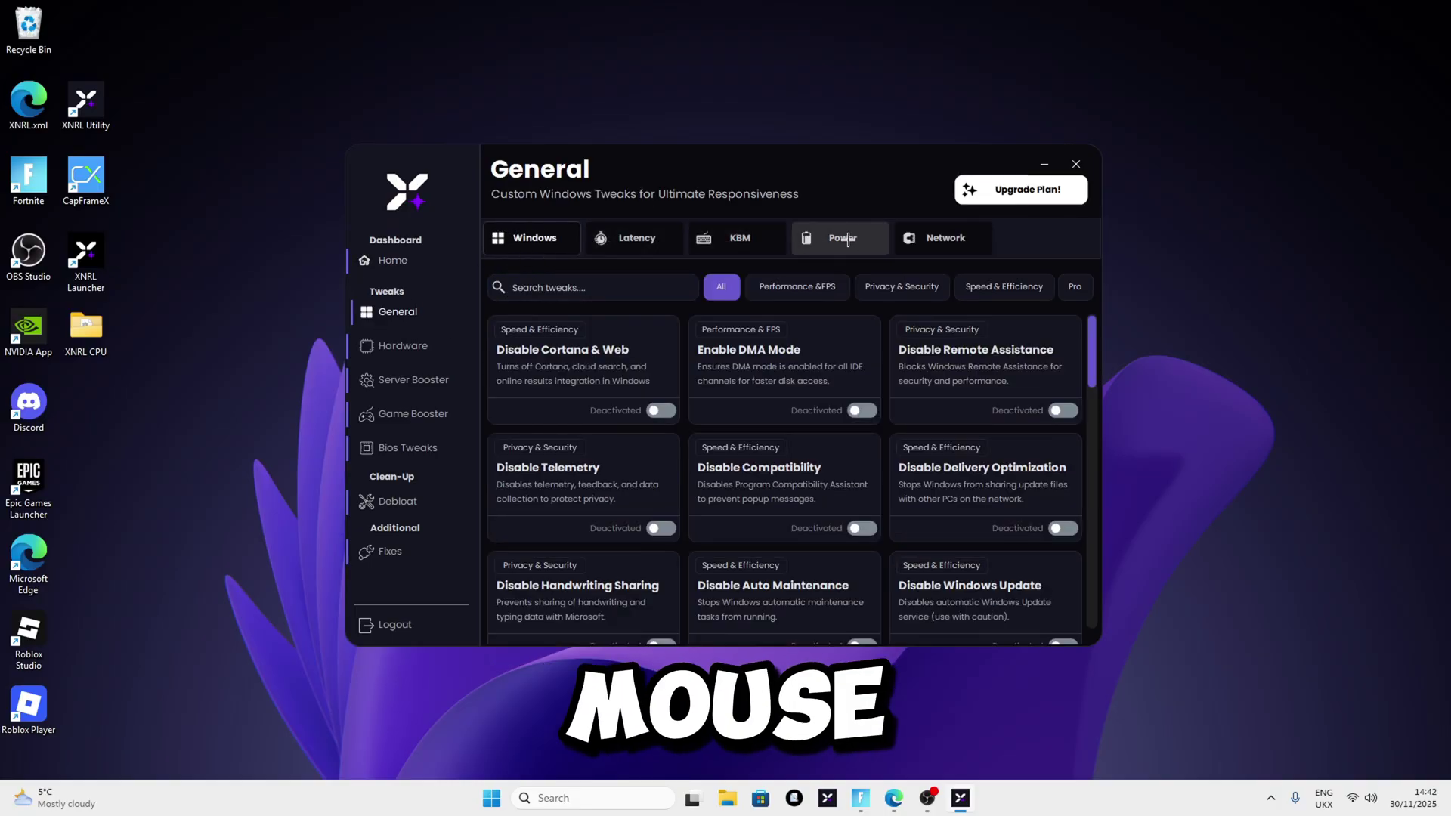
{"action": "left_click", "coordinate": [405, 349]}
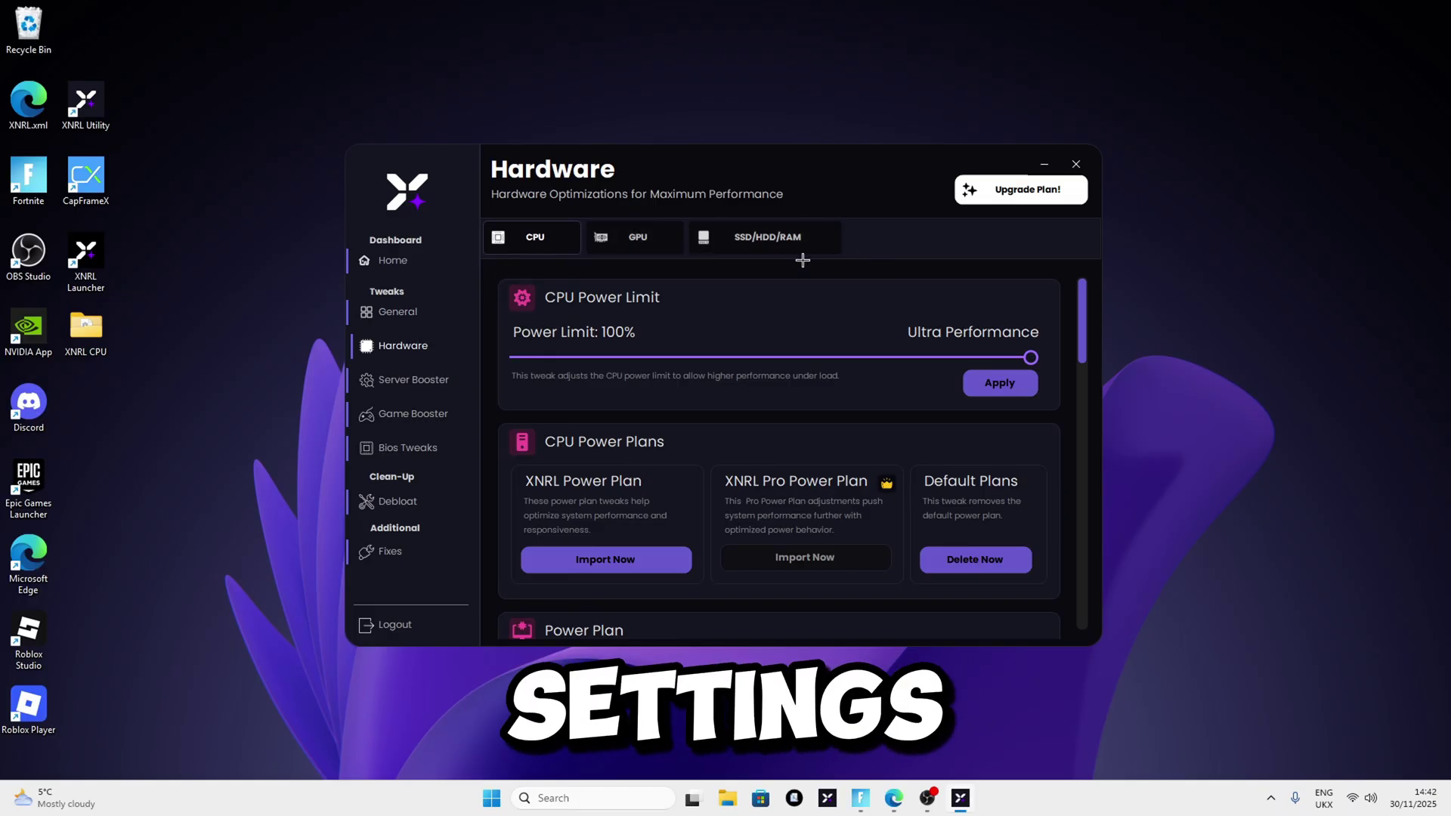
{"action": "left_click", "coordinate": [414, 413]}
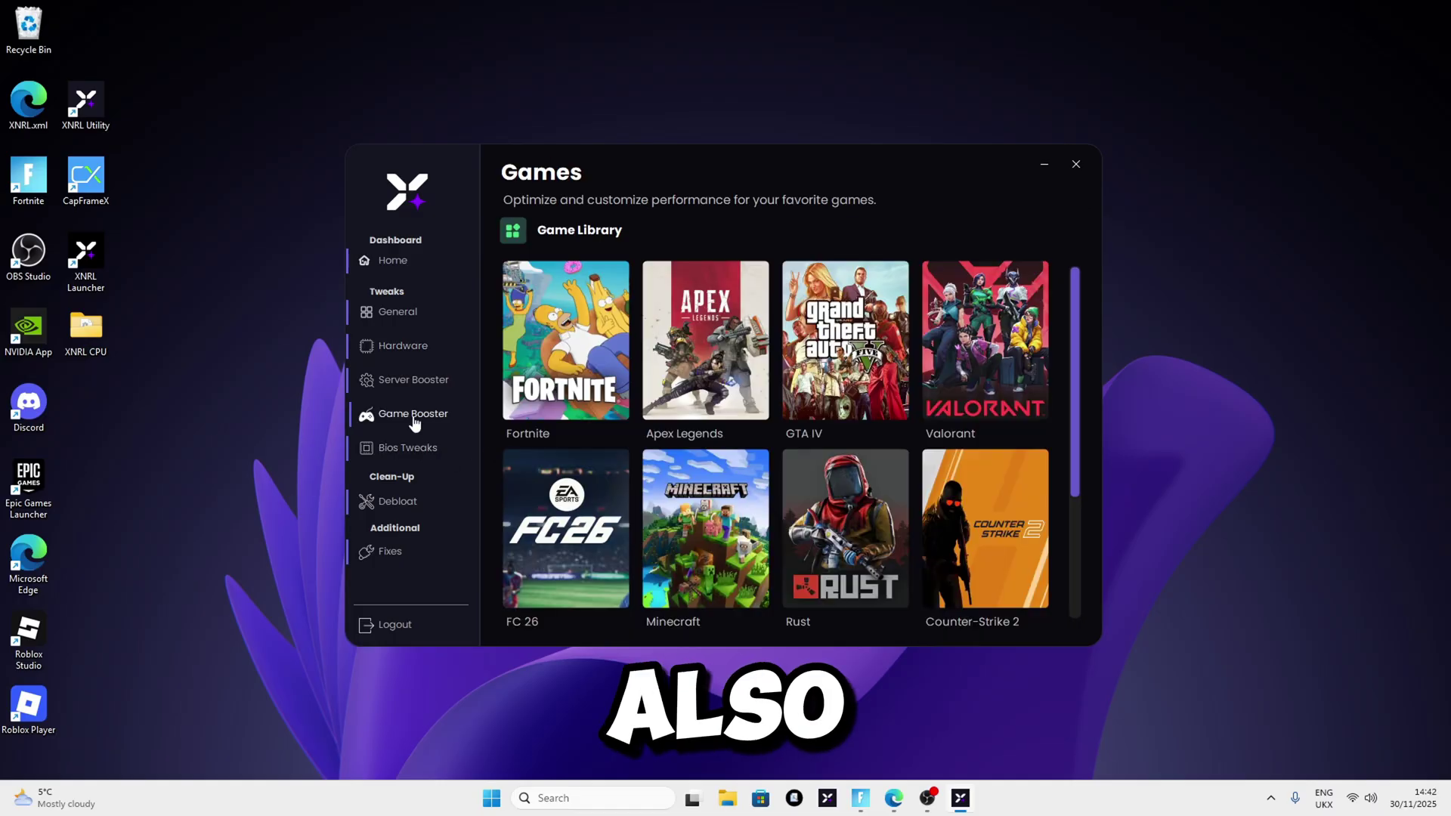
{"action": "left_click", "coordinate": [412, 450]}
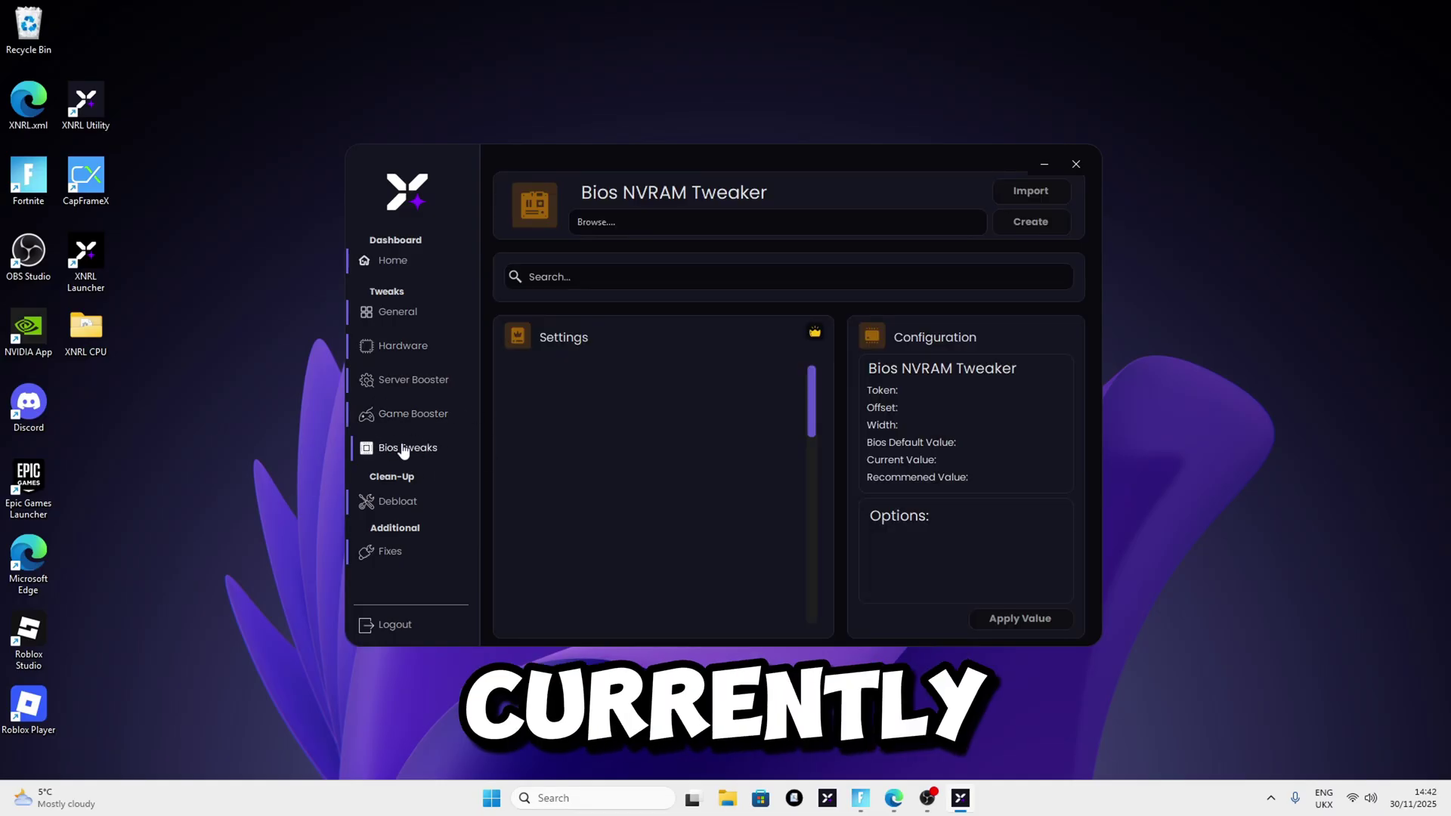
{"action": "left_click", "coordinate": [395, 501]}
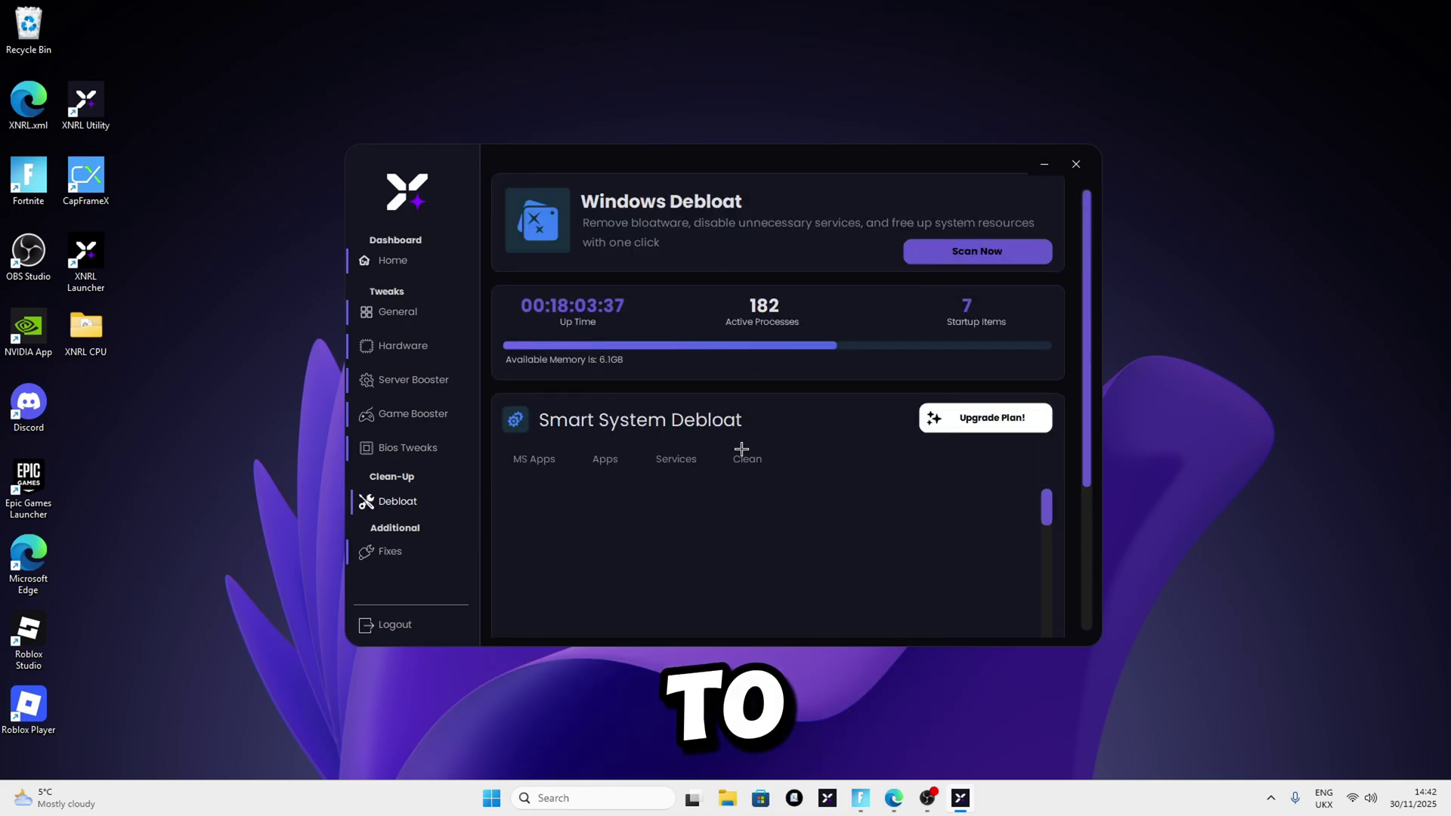
{"action": "left_click", "coordinate": [398, 565]}
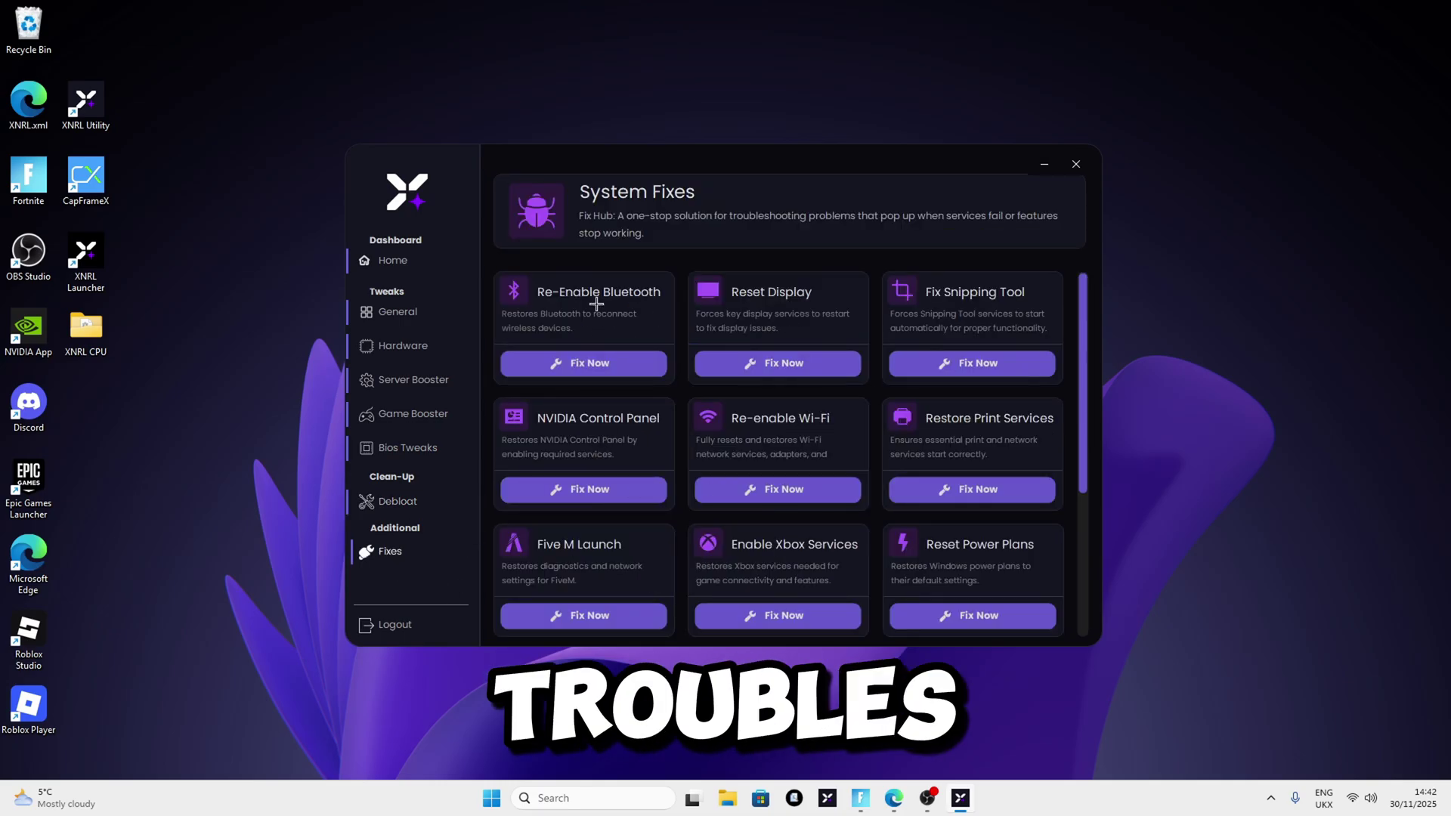
{"action": "left_click", "coordinate": [426, 266]}
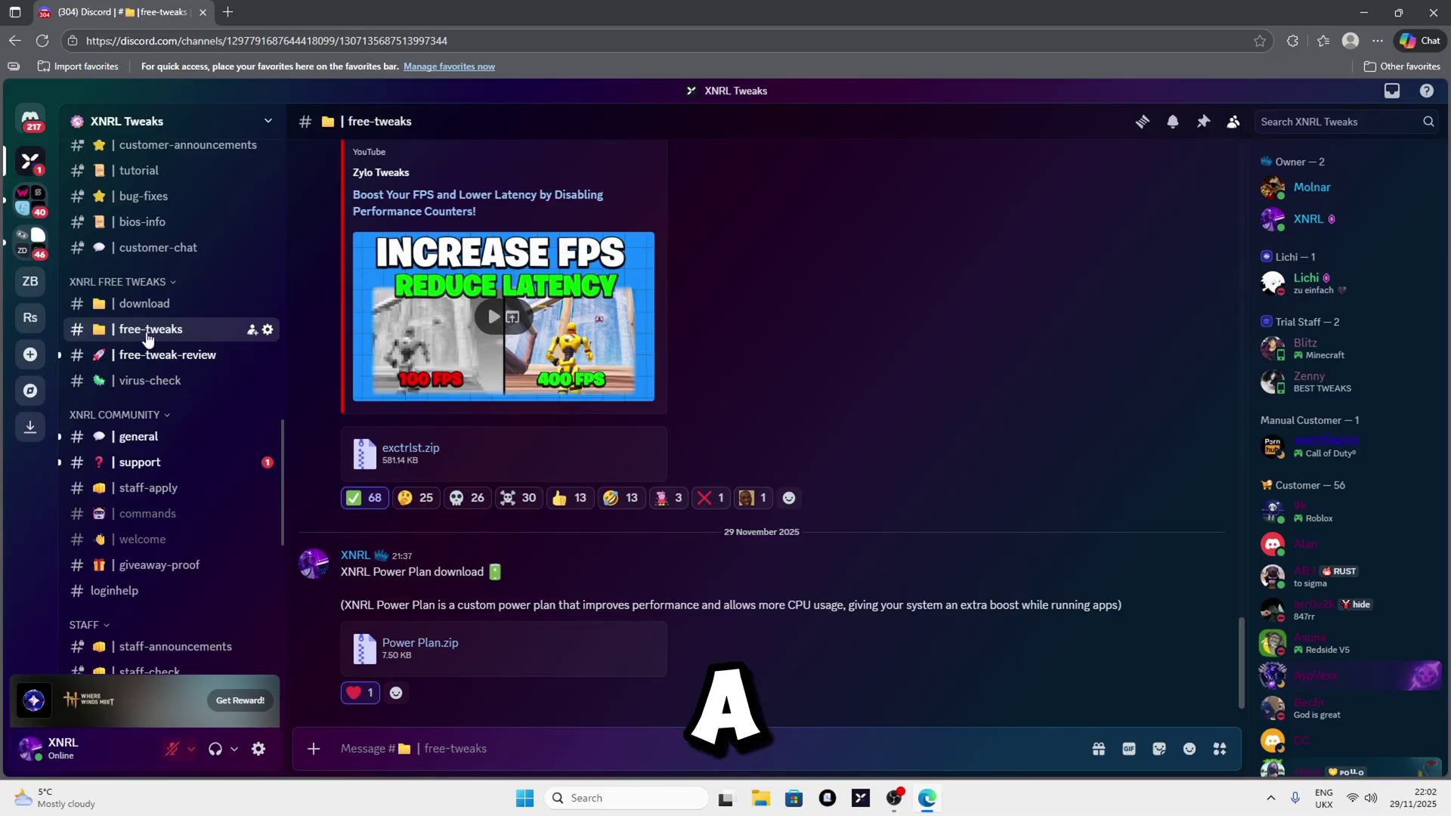
Step: Download Power Plan.zip from #free-tweaks and confirm it is listed in Edge's downloads
{"action": "left_click", "coordinate": [402, 647]}
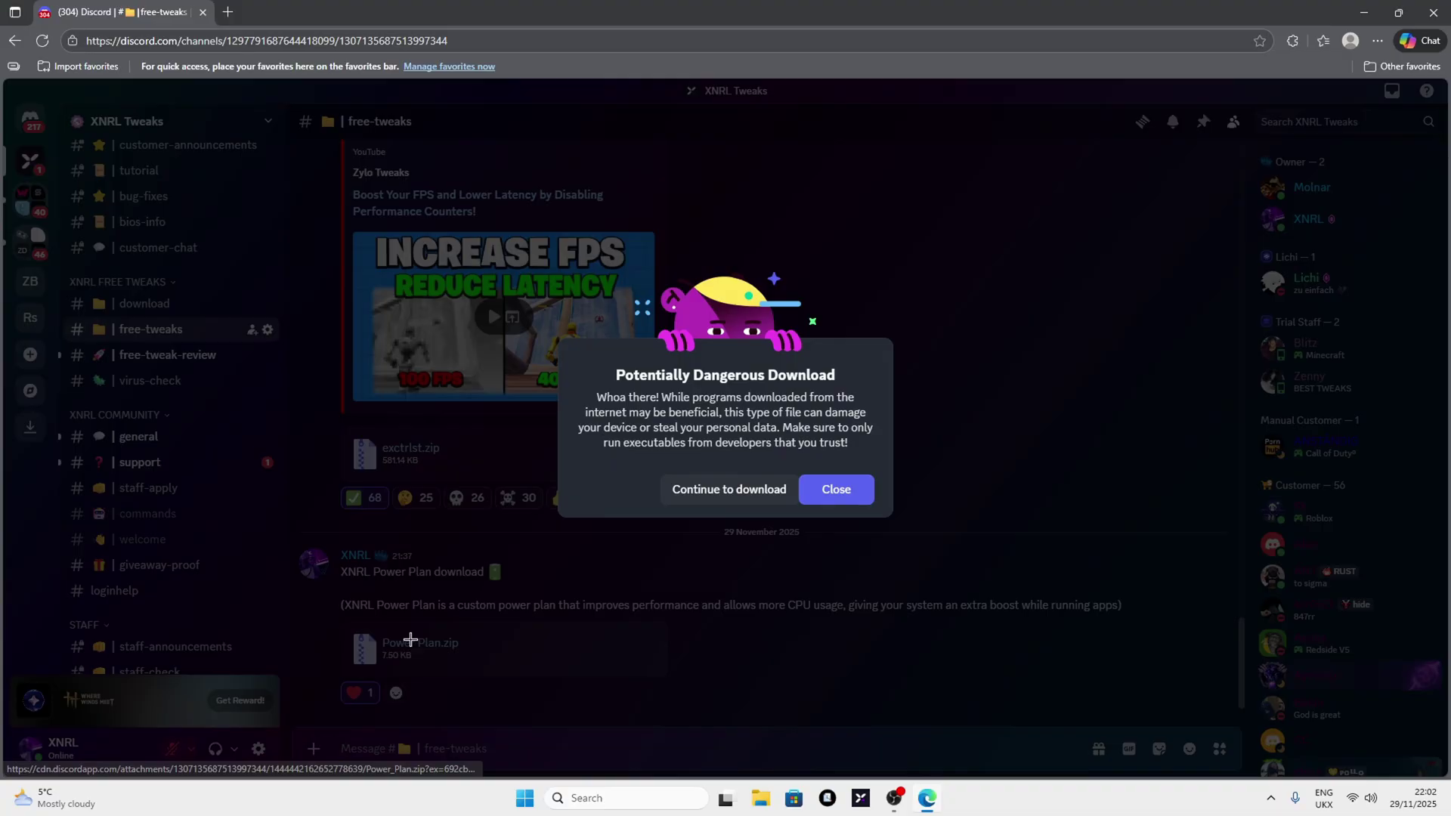
{"action": "left_click", "coordinate": [729, 489]}
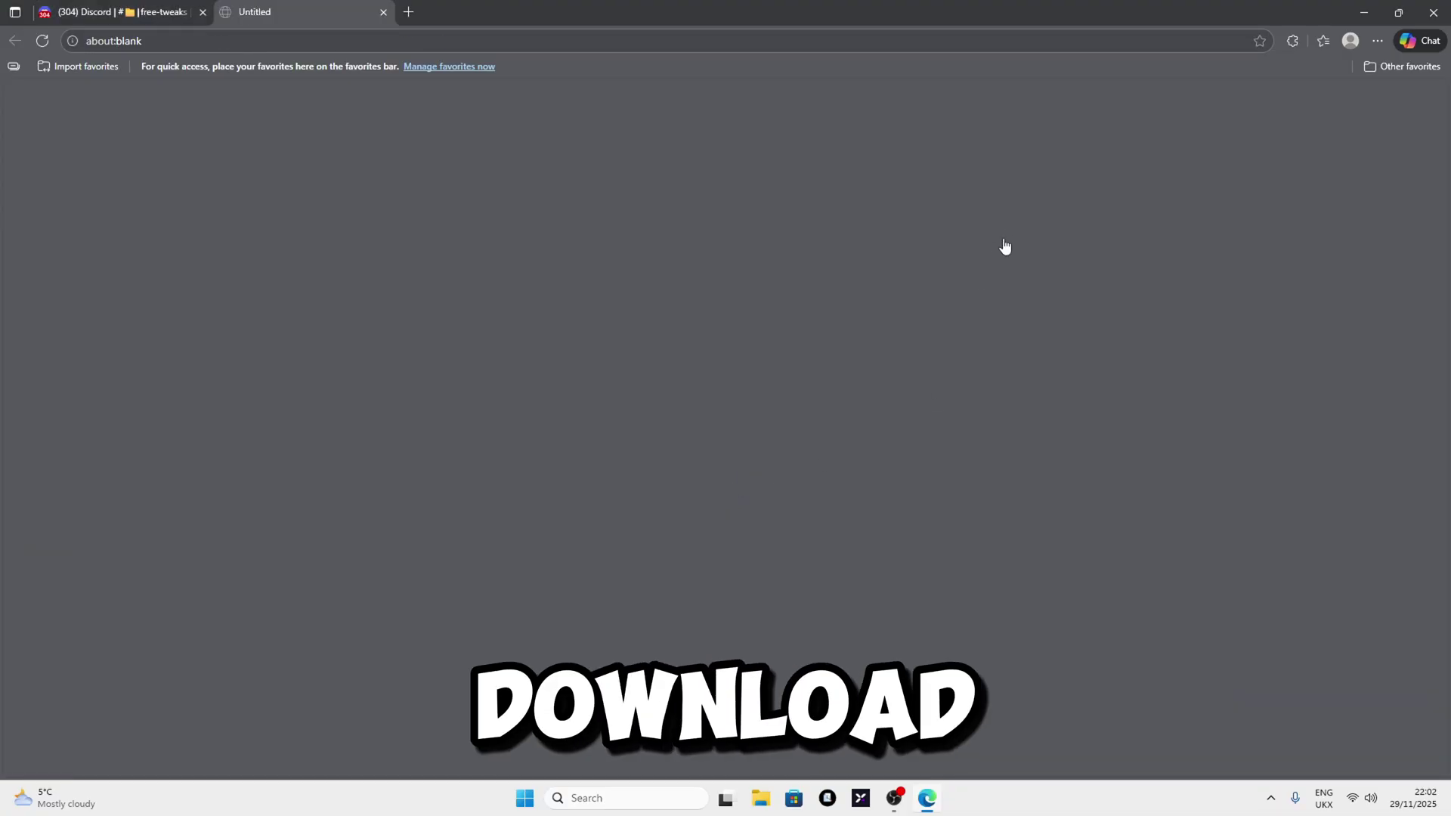
{"action": "key", "text": "super+Down"}
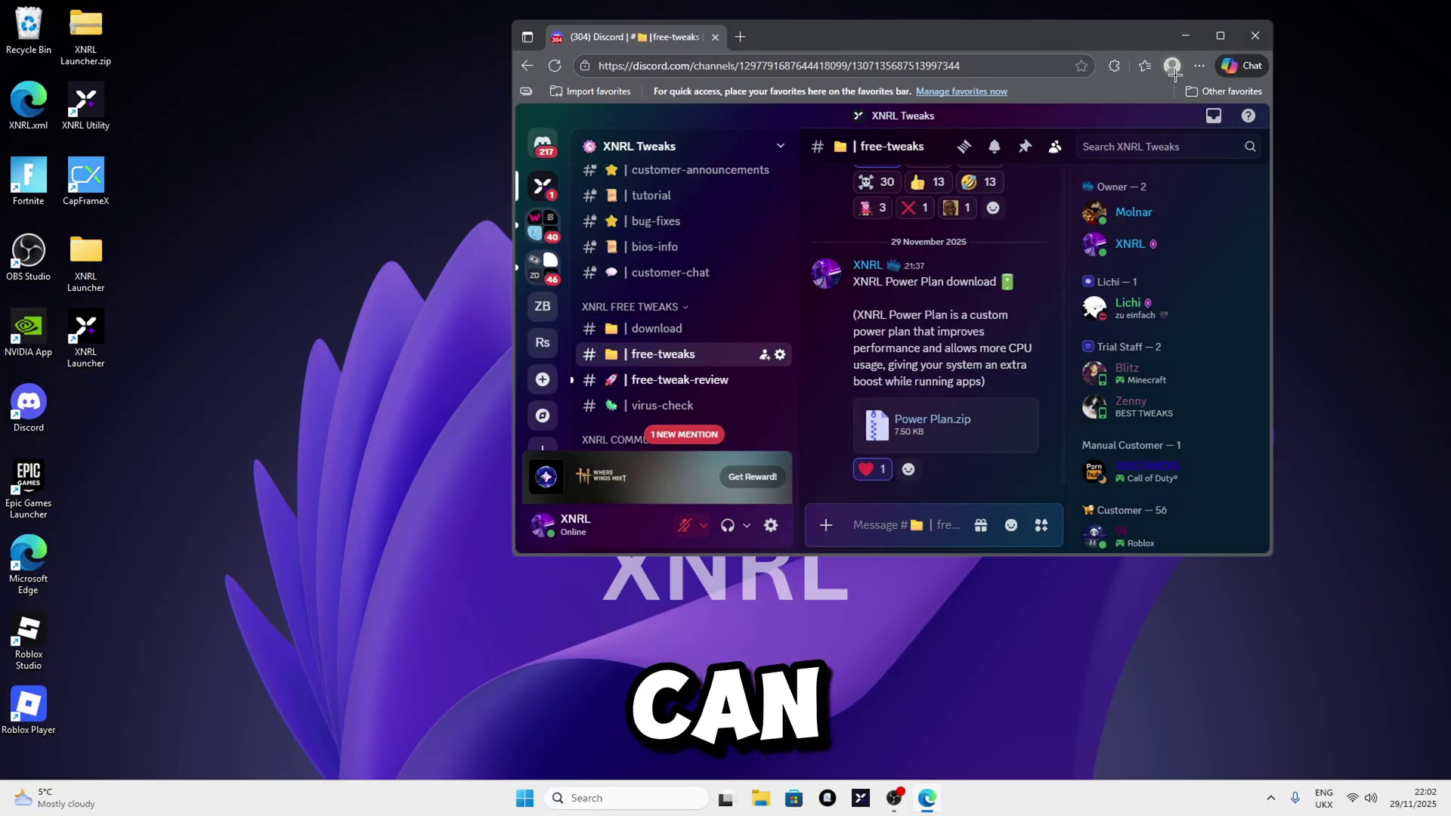
{"action": "left_click", "coordinate": [1199, 66]}
{"action": "left_click", "coordinate": [1046, 284]}
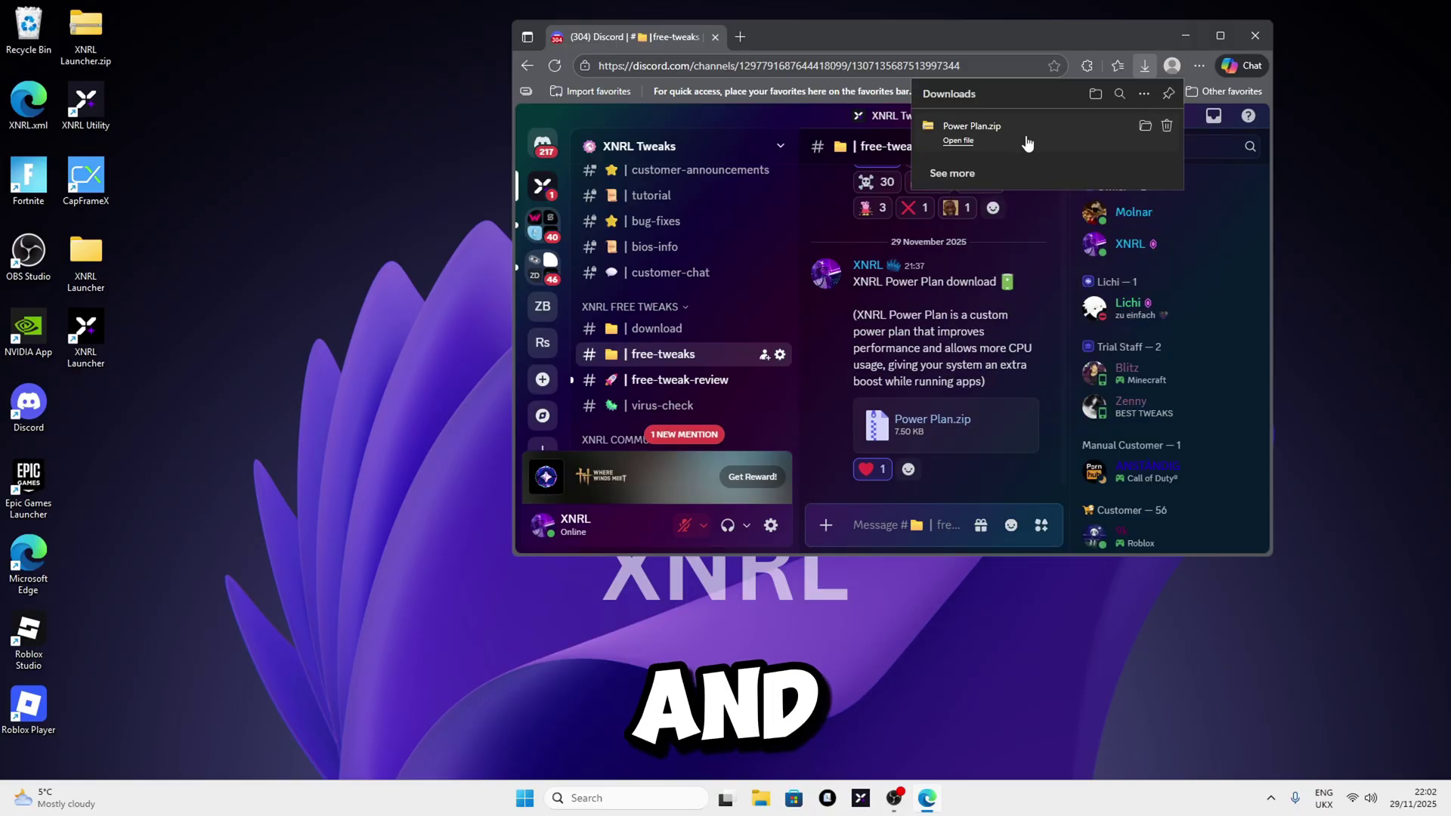
Step: Extract Power Plan.zip on the desktop into a Power Plan folder and open it
{"action": "left_click", "coordinate": [1186, 38]}
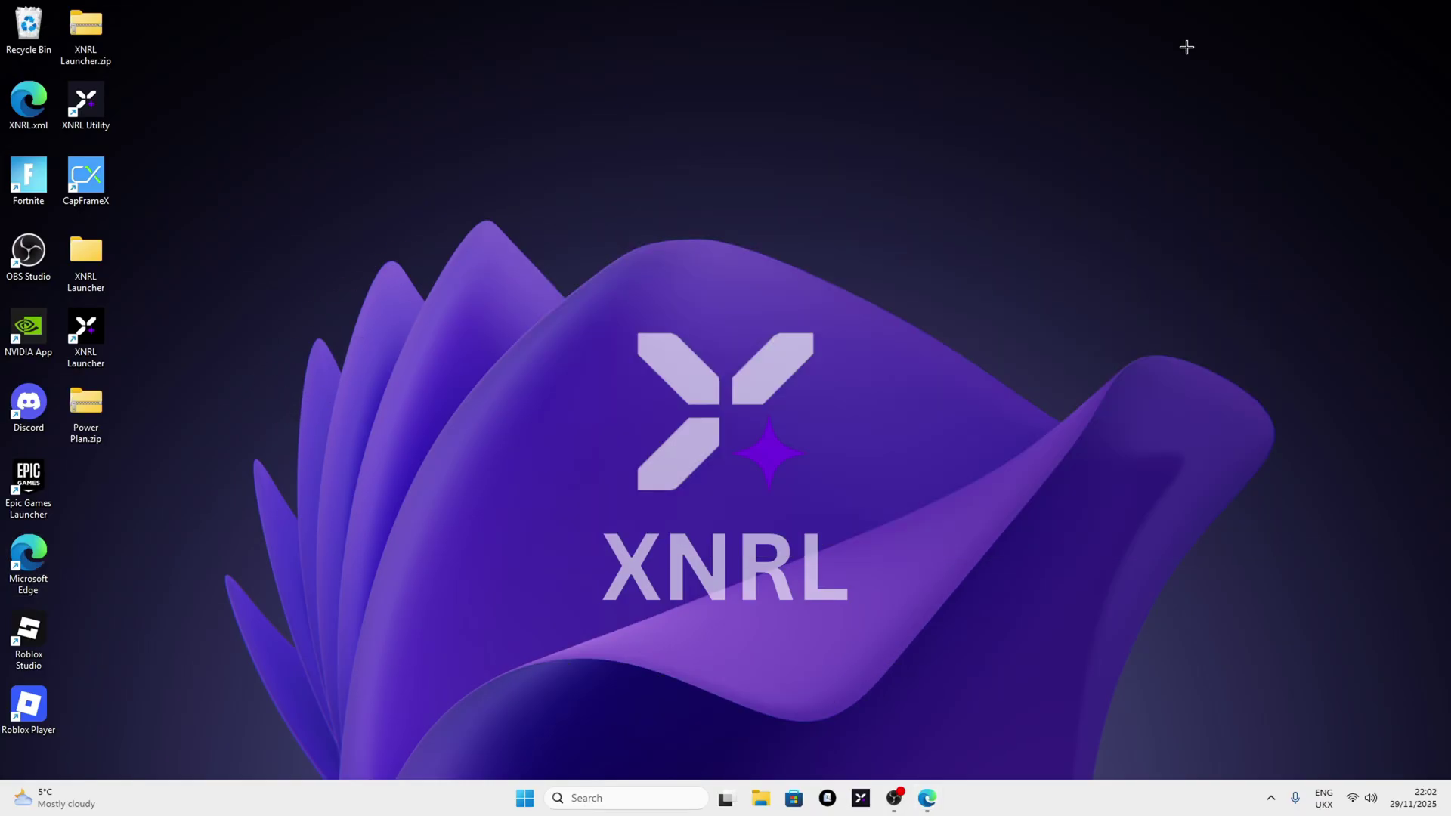
{"action": "left_click_drag", "start_coordinate": [86, 408], "coordinate": [602, 336]}
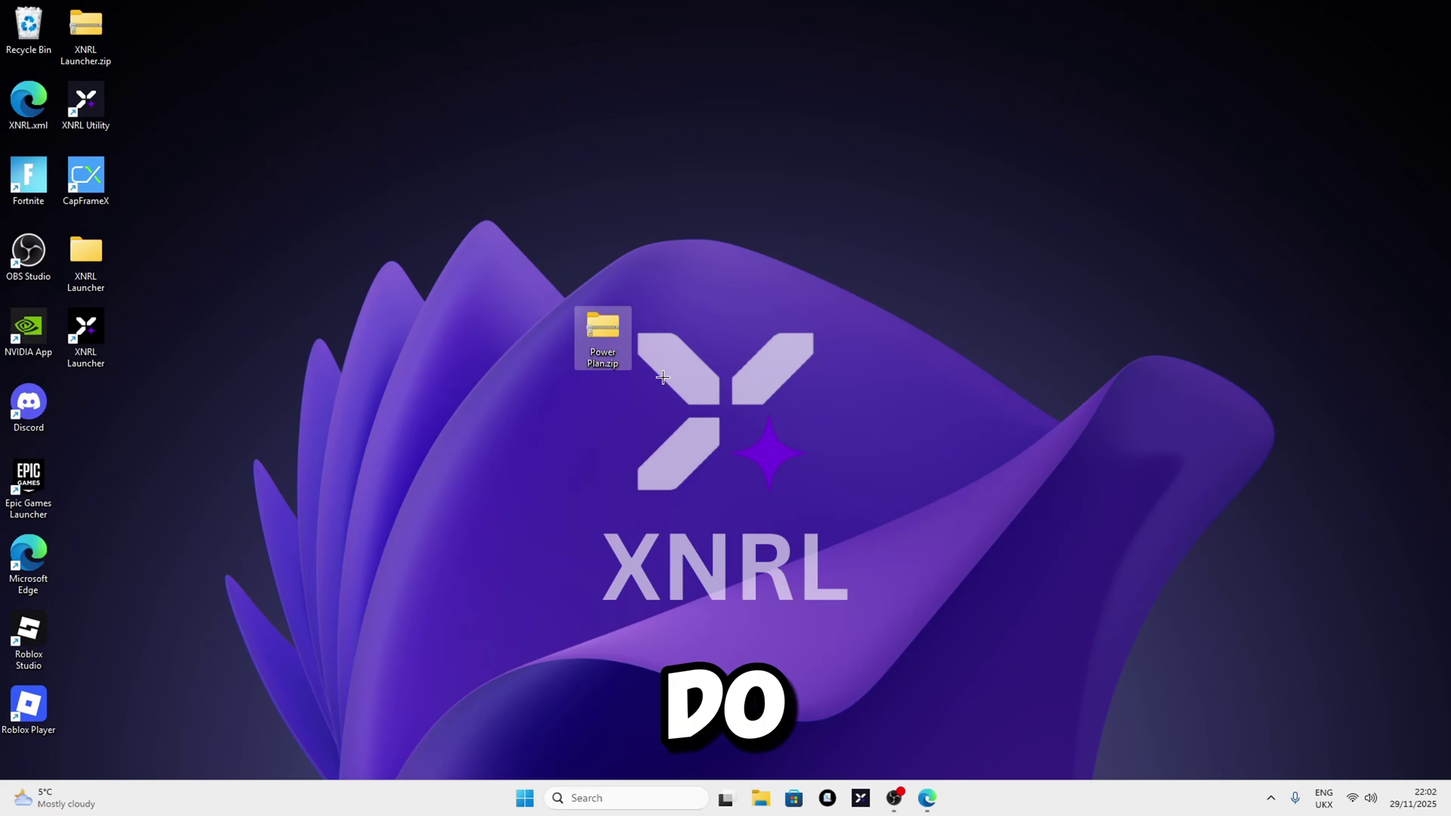
{"action": "right_click", "coordinate": [608, 333]}
{"action": "left_click", "coordinate": [657, 458]}
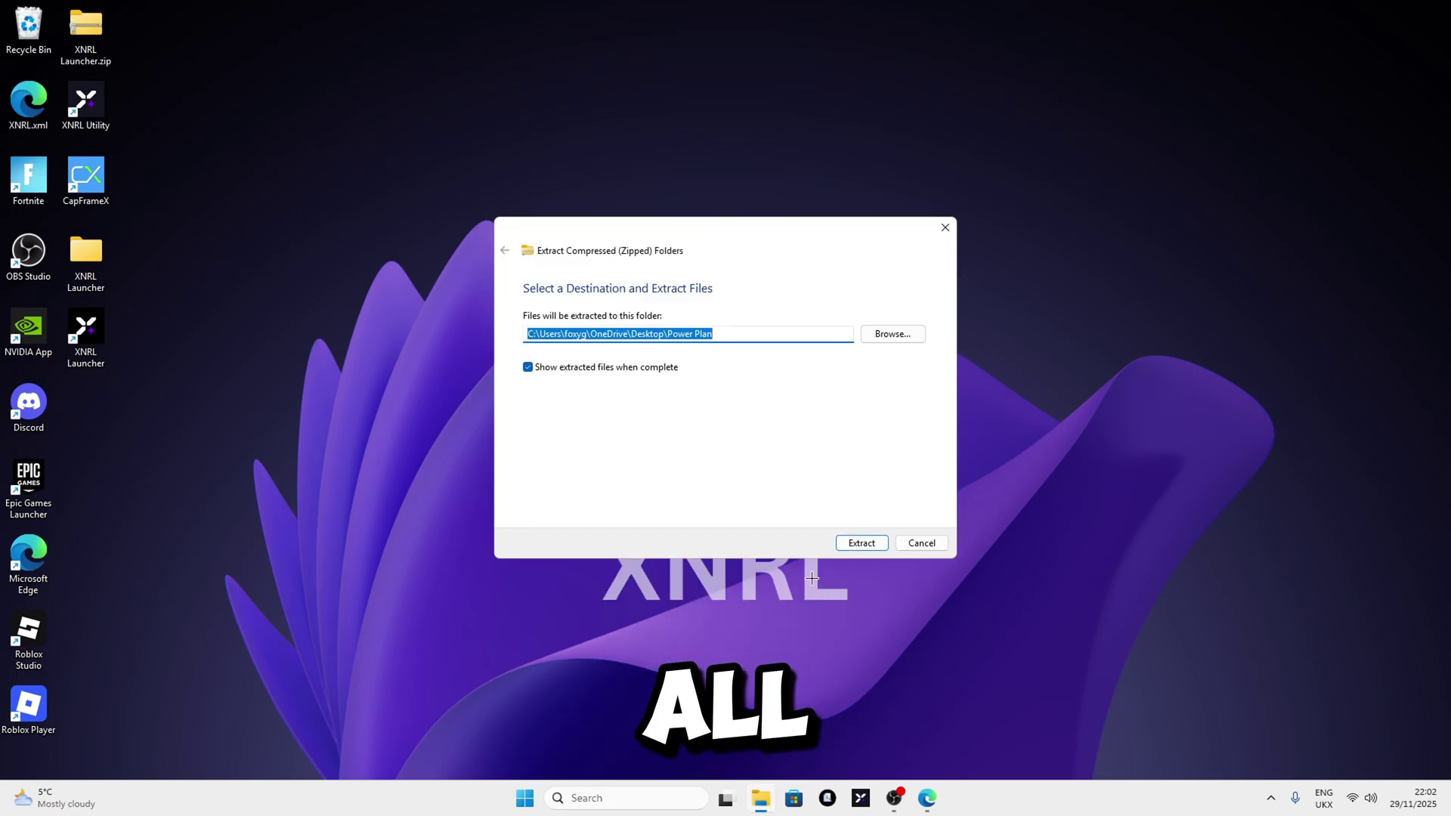
{"action": "left_click", "coordinate": [861, 543]}
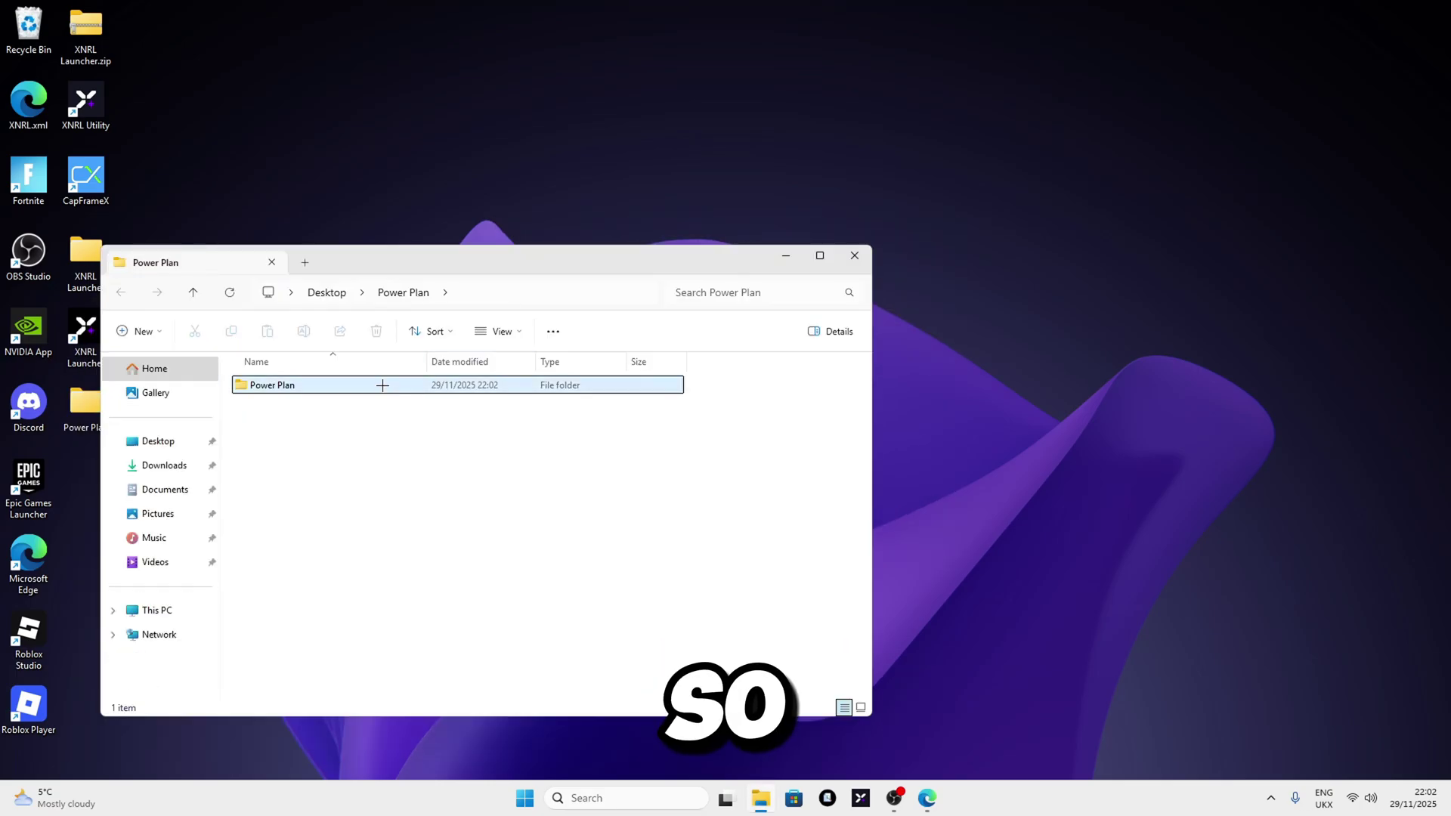
{"action": "double_click", "coordinate": [382, 386]}
Step: Run Import_Power_Plan.reg and accept the registry prompts to add the XNRL Free Plan
{"action": "left_click", "coordinate": [314, 406]}
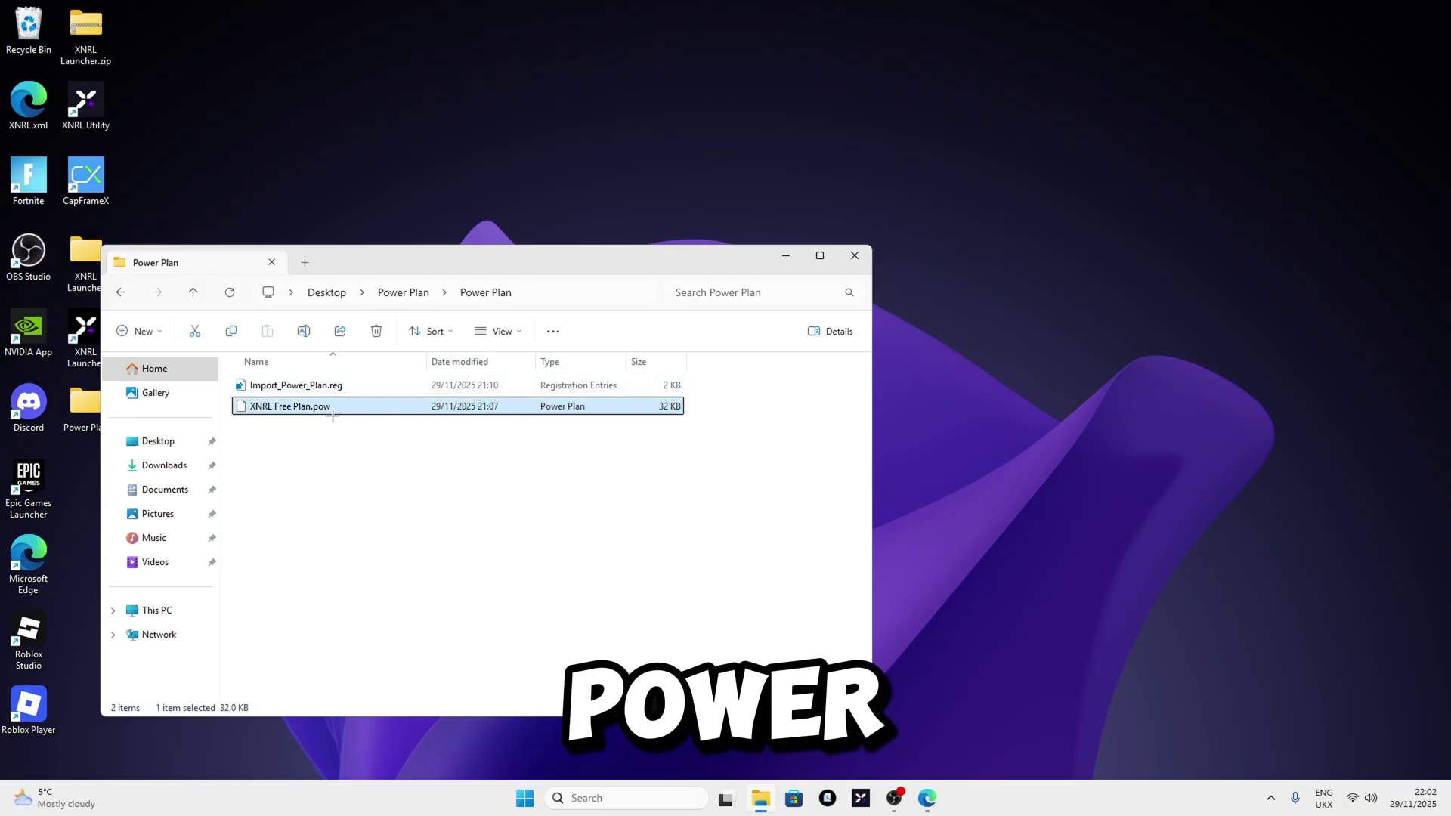
{"action": "left_click_drag", "start_coordinate": [395, 460], "coordinate": [418, 479]}
{"action": "left_click", "coordinate": [395, 460]}
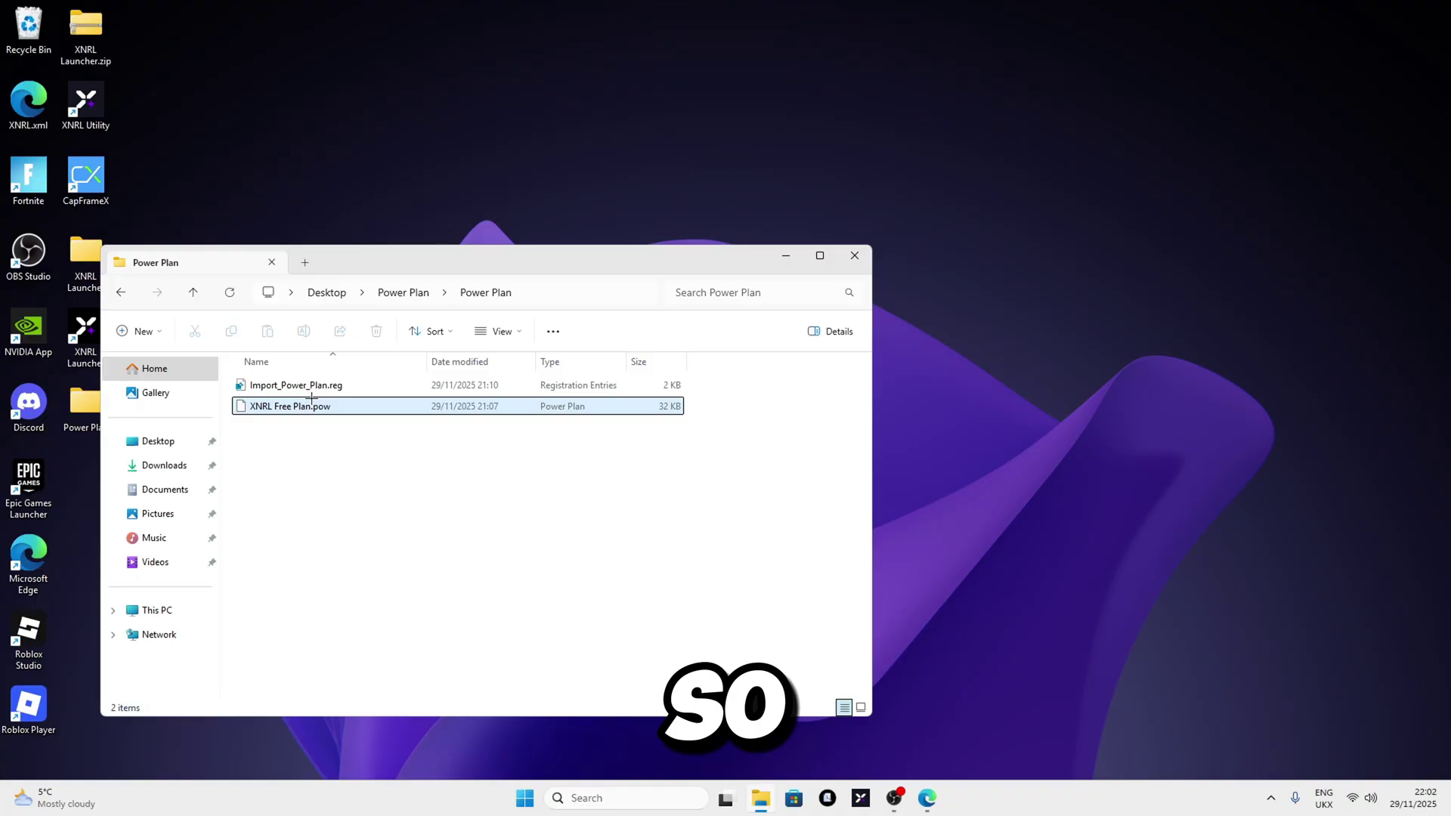
{"action": "left_click", "coordinate": [333, 383]}
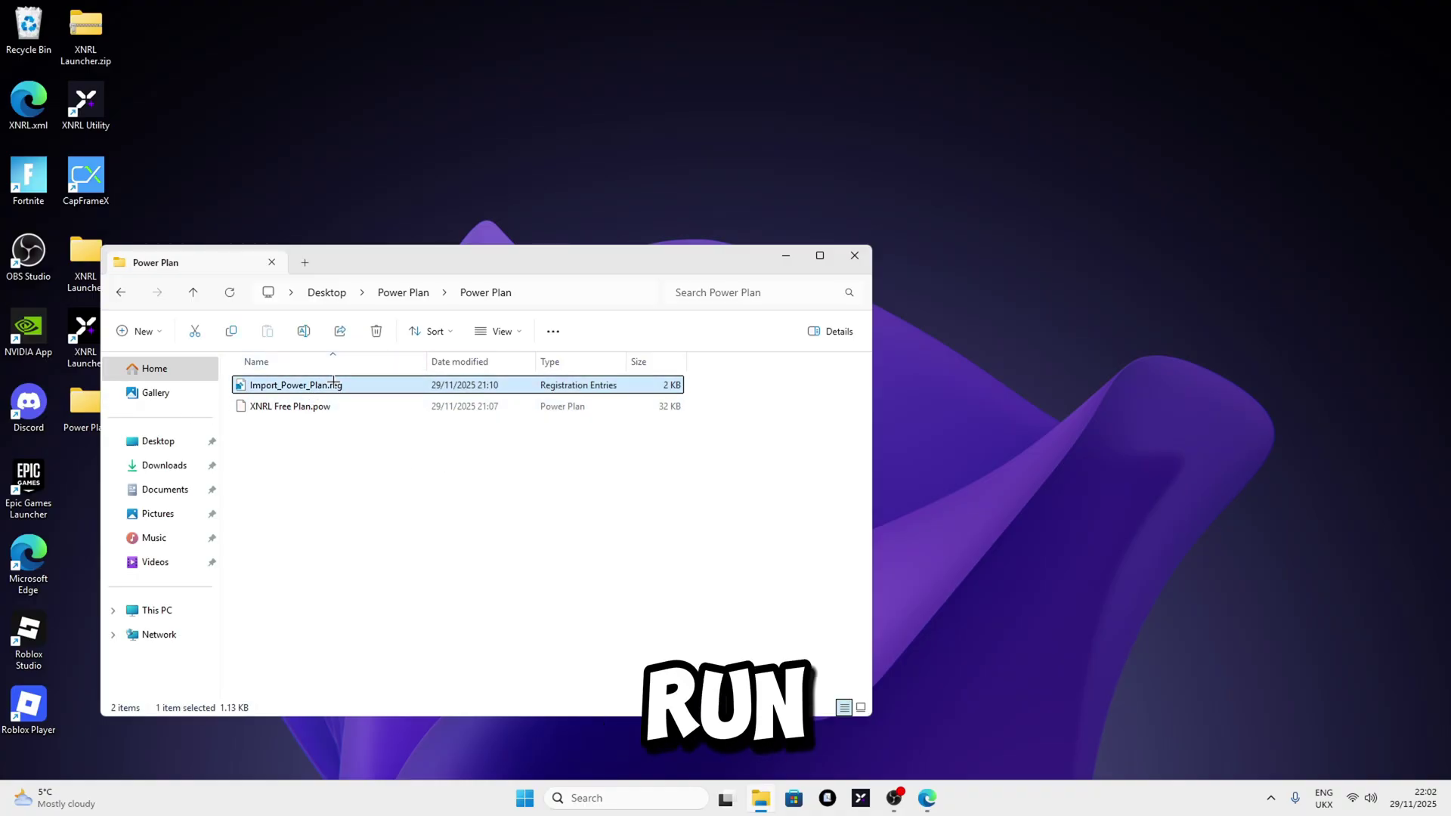
{"action": "double_click", "coordinate": [333, 383]}
{"action": "left_click", "coordinate": [836, 422]}
{"action": "left_click", "coordinate": [896, 399]}
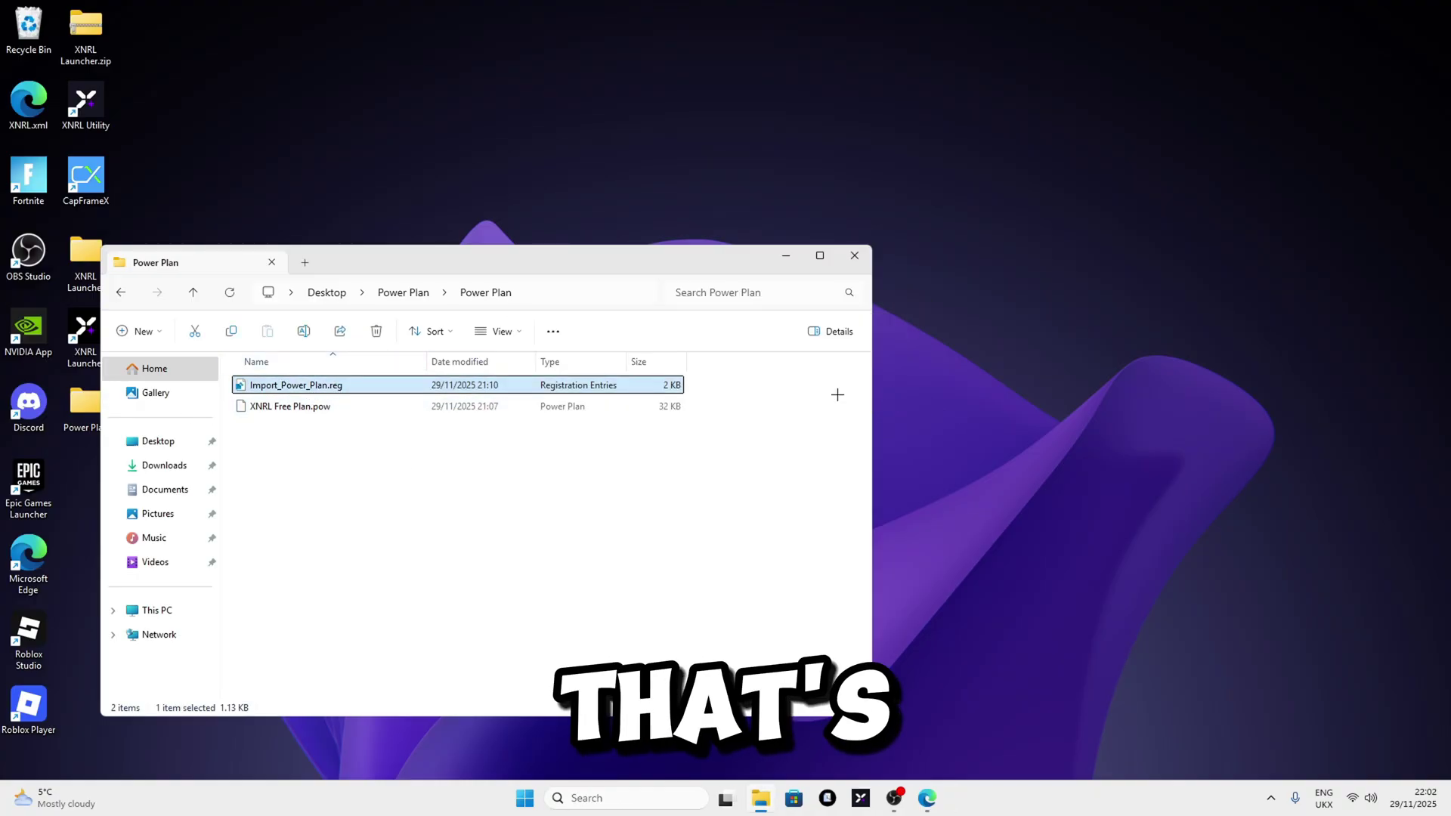
{"action": "left_click", "coordinate": [314, 406]}
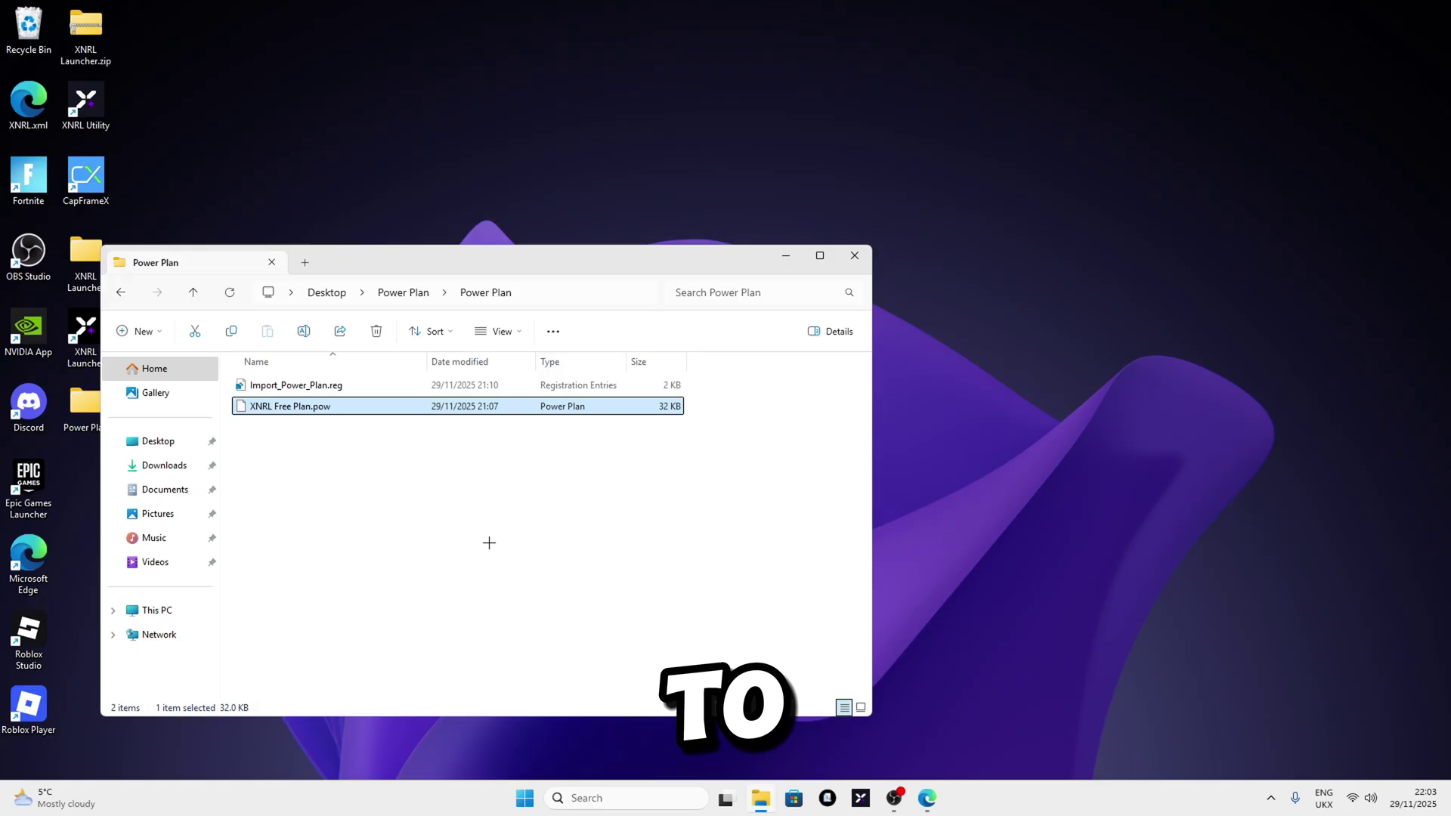
Step: Confirm XNRL Free Plan is the selected plan in Power Options, then close it and the Power Plan folder
{"action": "left_click", "coordinate": [594, 797]}
{"action": "type", "text": "edit"}
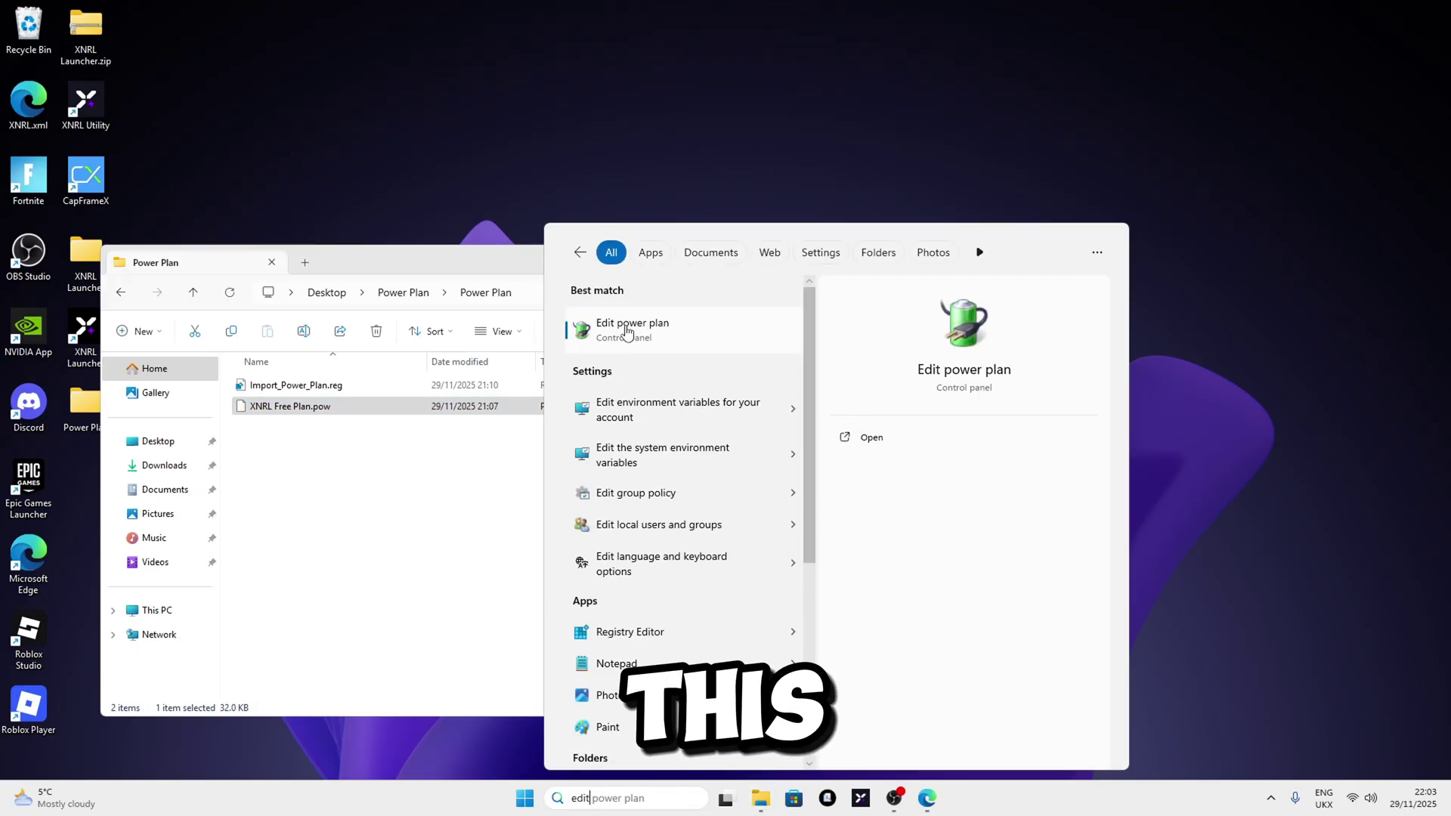
{"action": "left_click", "coordinate": [869, 436]}
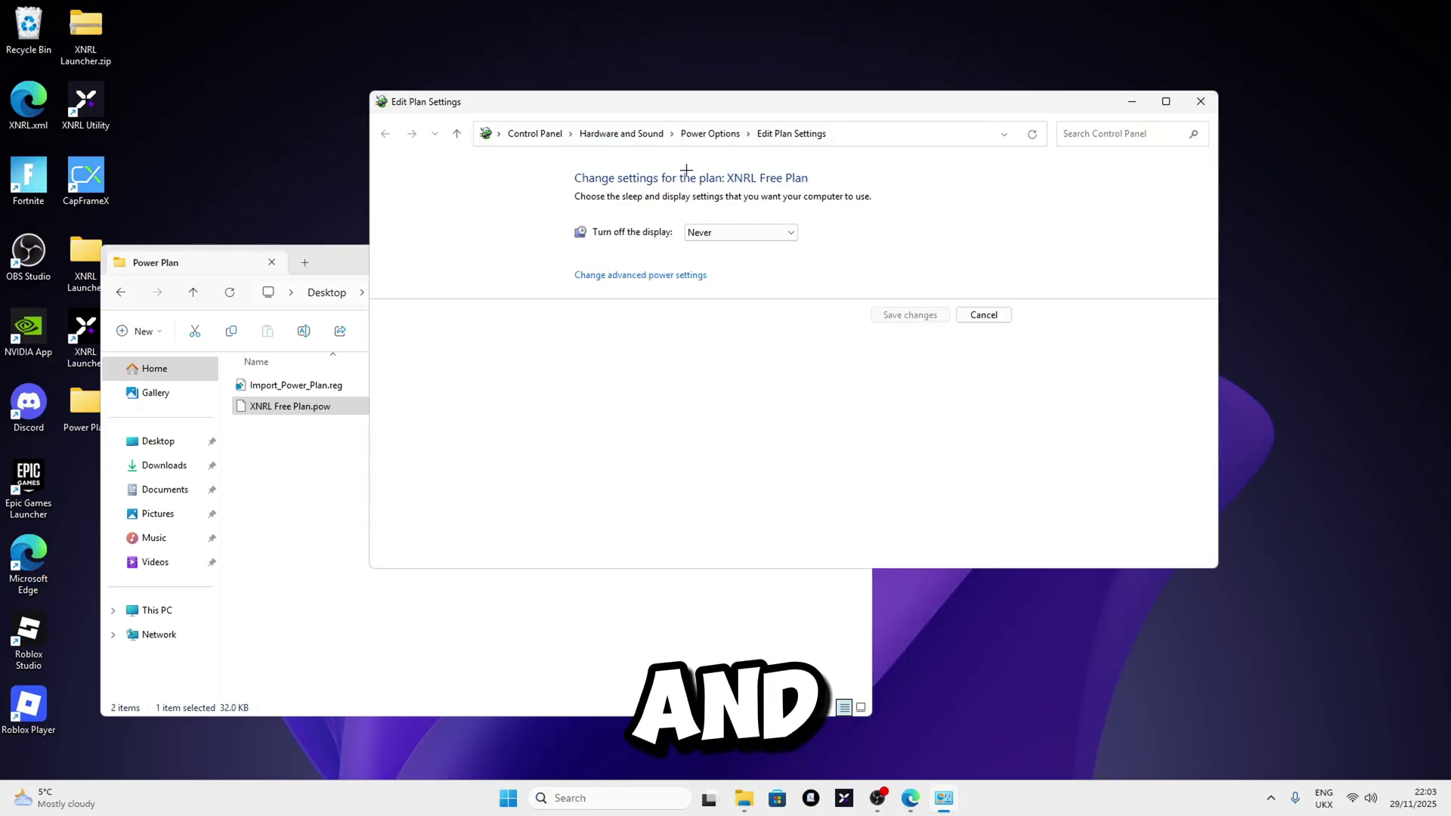
{"action": "left_click", "coordinate": [710, 133]}
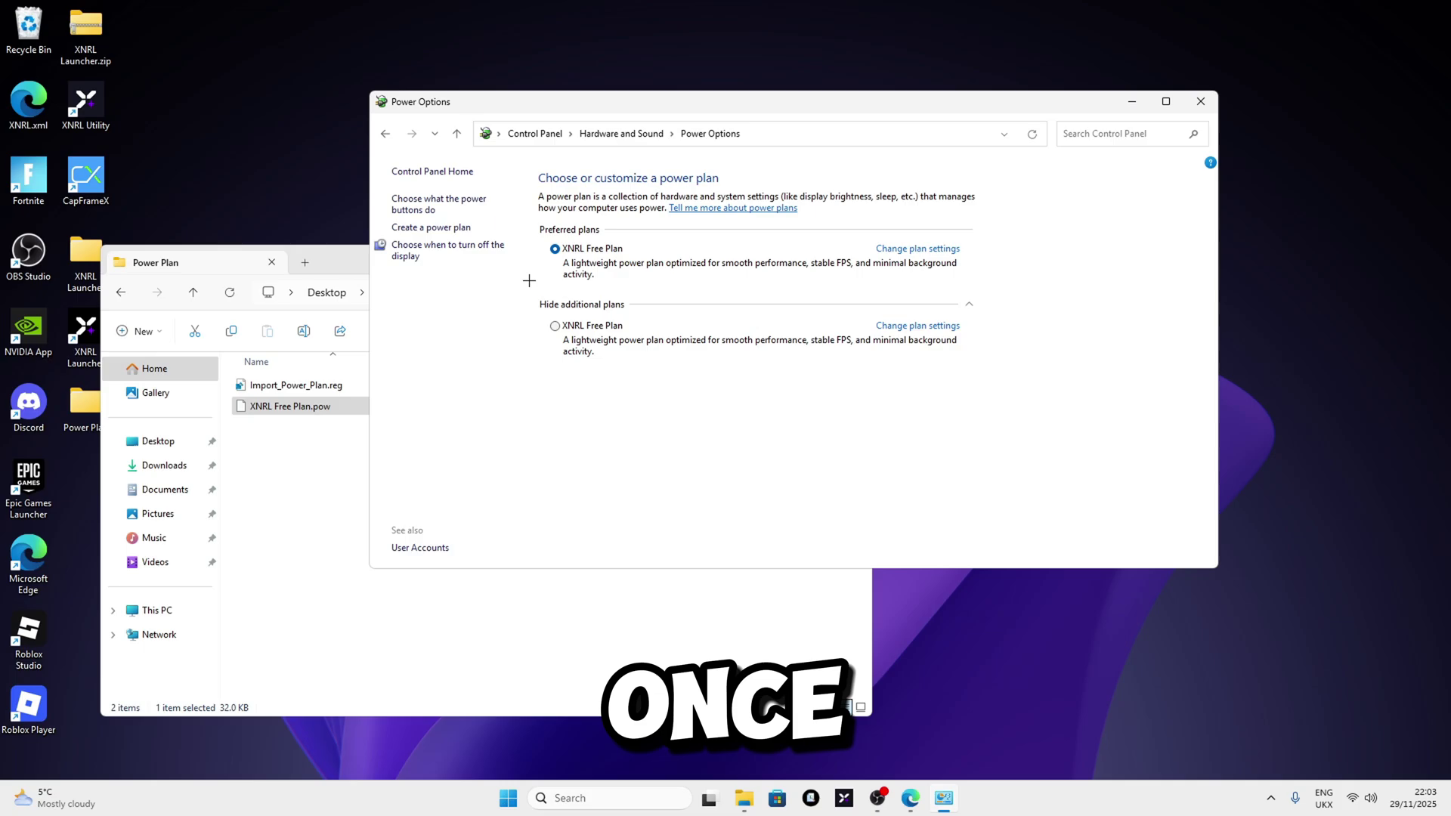
{"action": "left_click", "coordinate": [1195, 104]}
{"action": "left_click", "coordinate": [855, 256]}
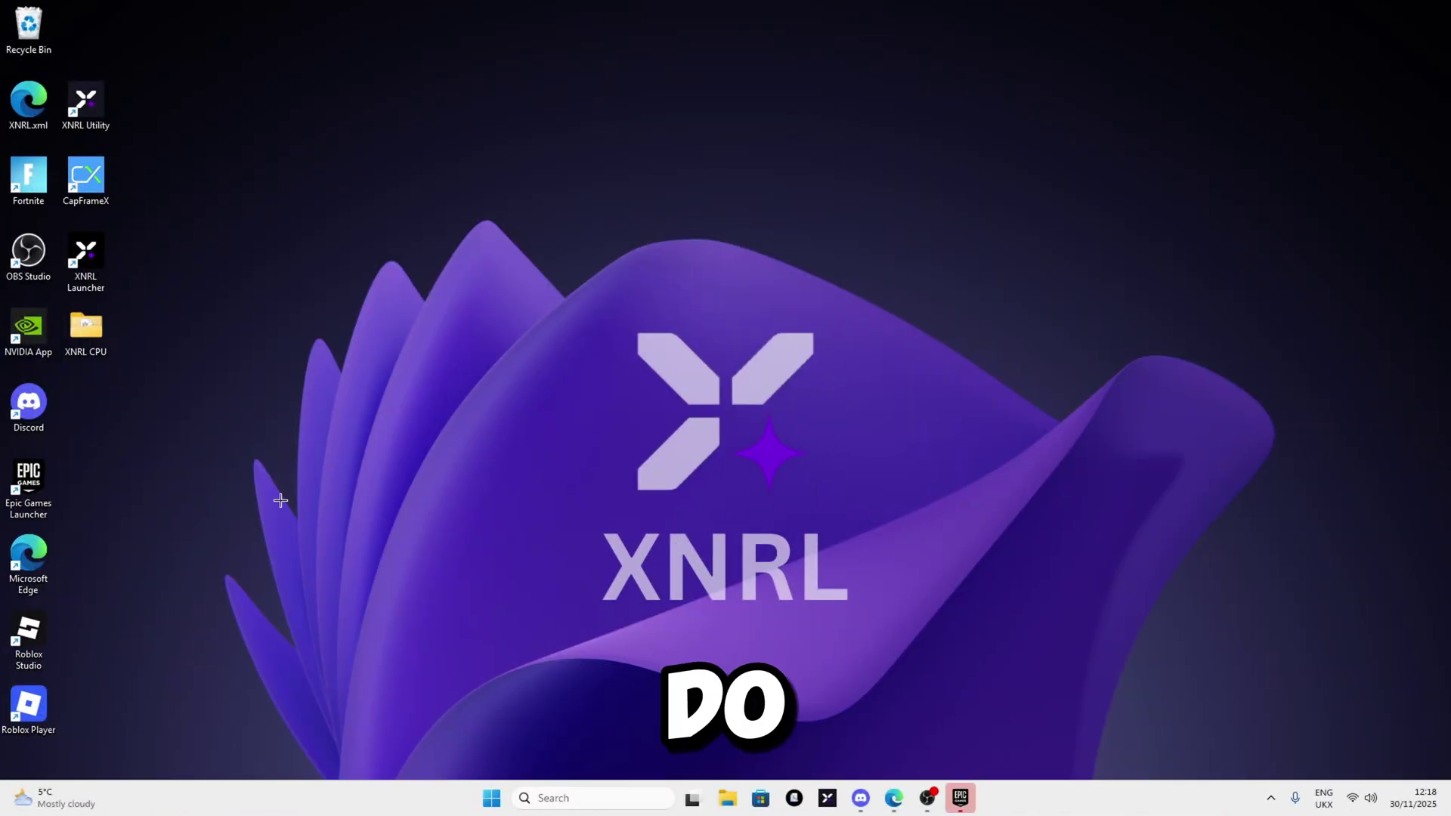
Step: Open Settings, confirm System notifications are off, then go to Storage for Local Disk (C:)
{"action": "left_click", "coordinate": [590, 800]}
{"action": "type", "text": "se"}
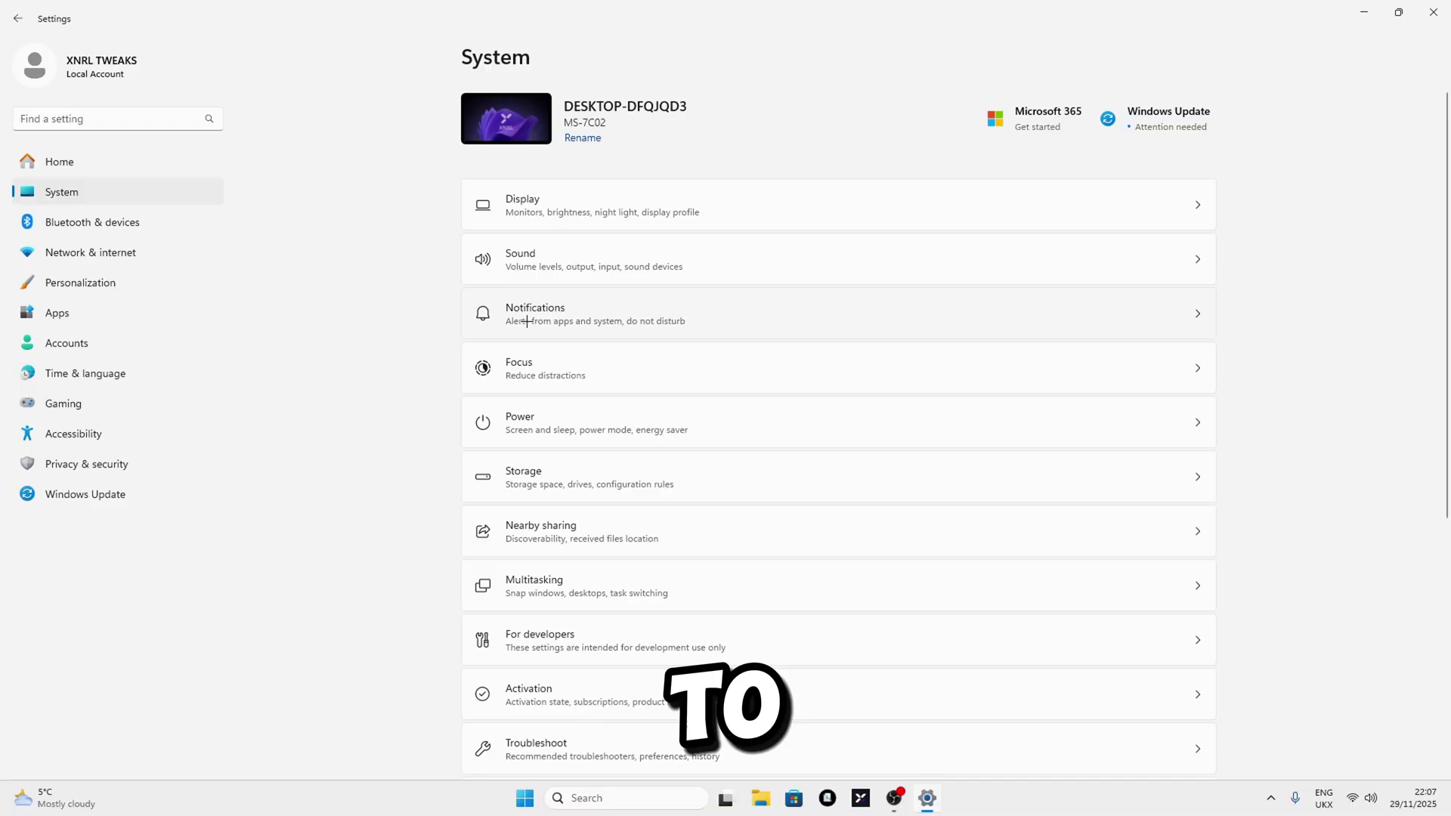
{"action": "left_click", "coordinate": [527, 321]}
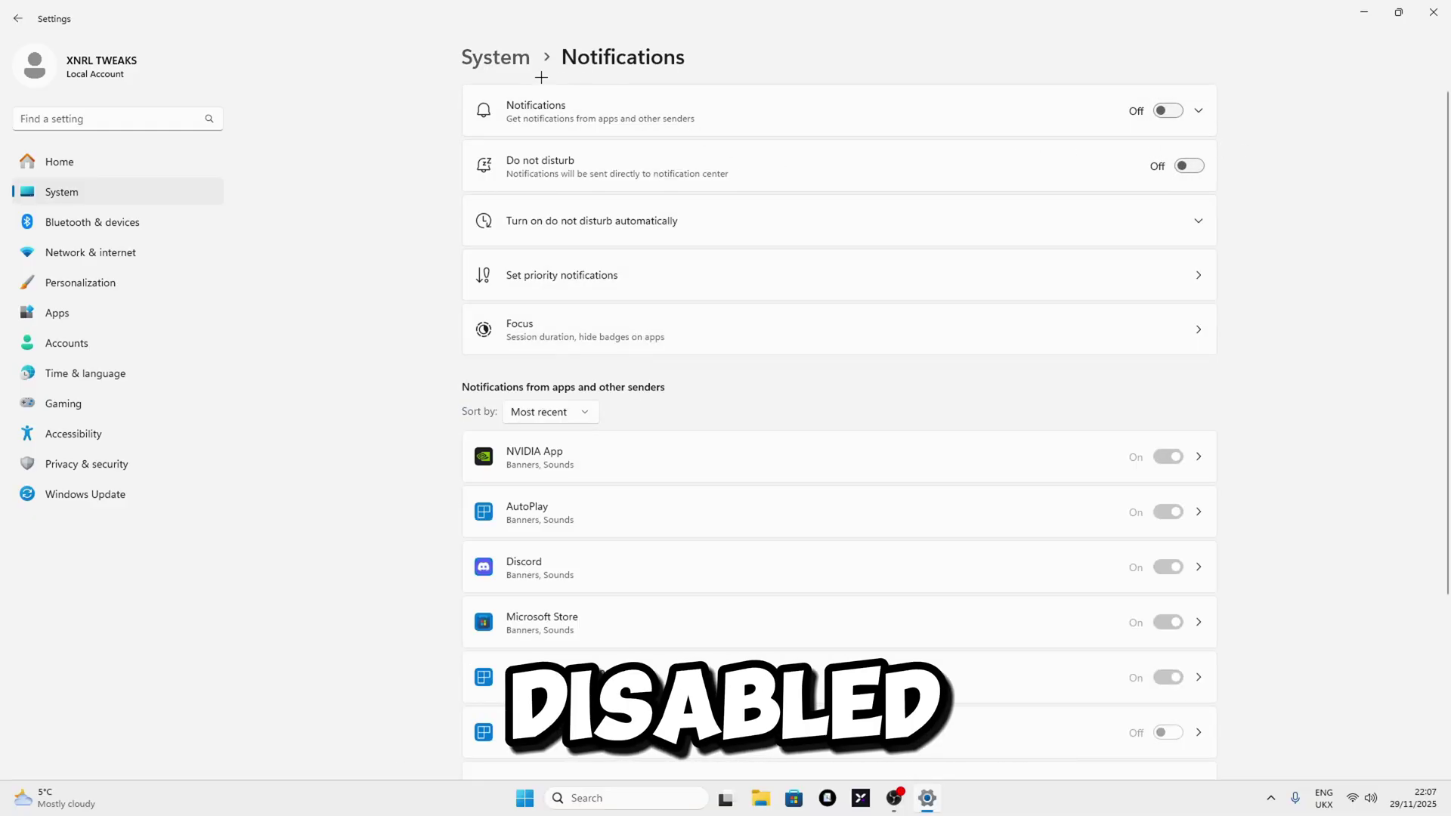
{"action": "left_click", "coordinate": [499, 58]}
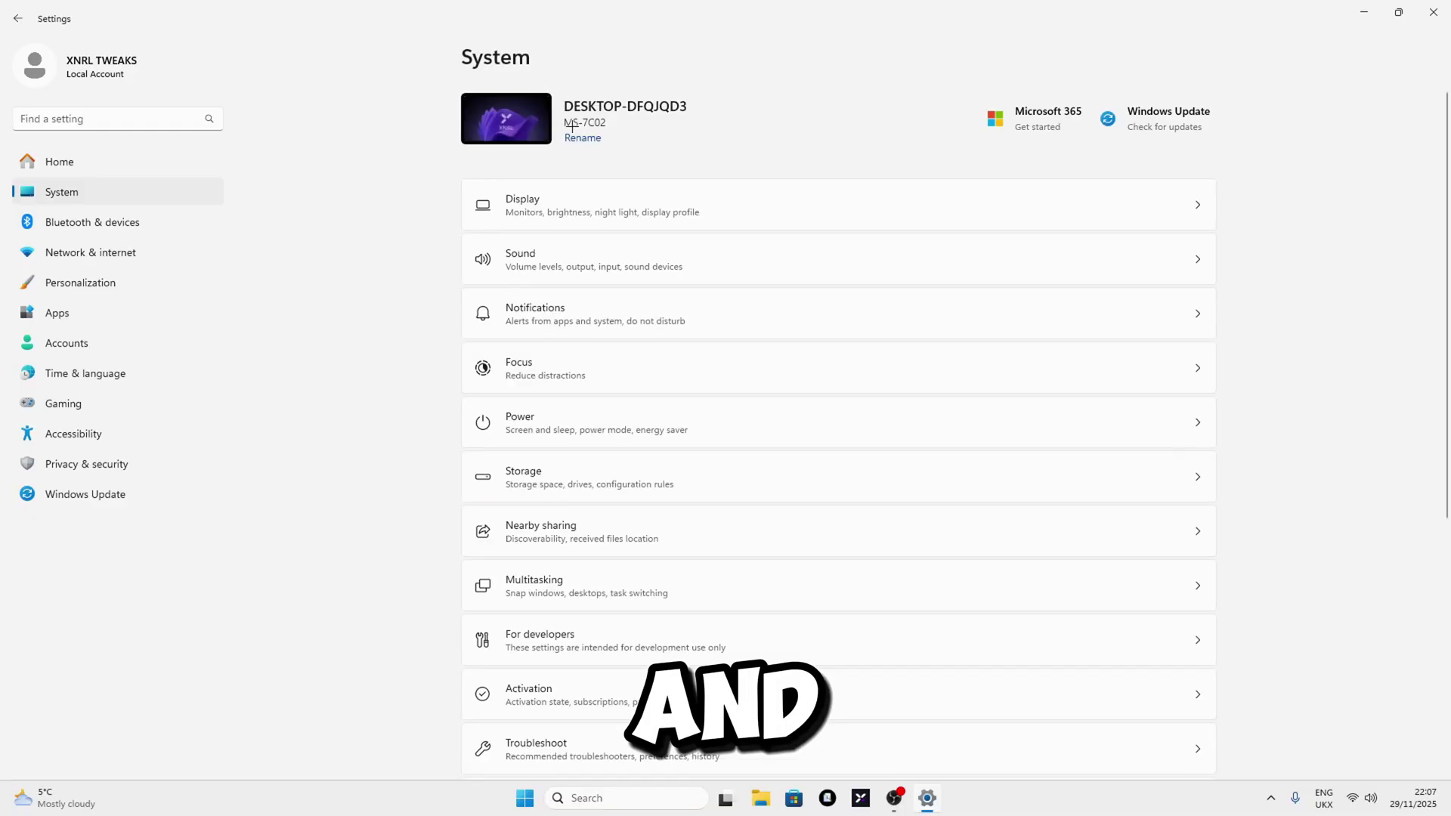
{"action": "left_click", "coordinate": [541, 479]}
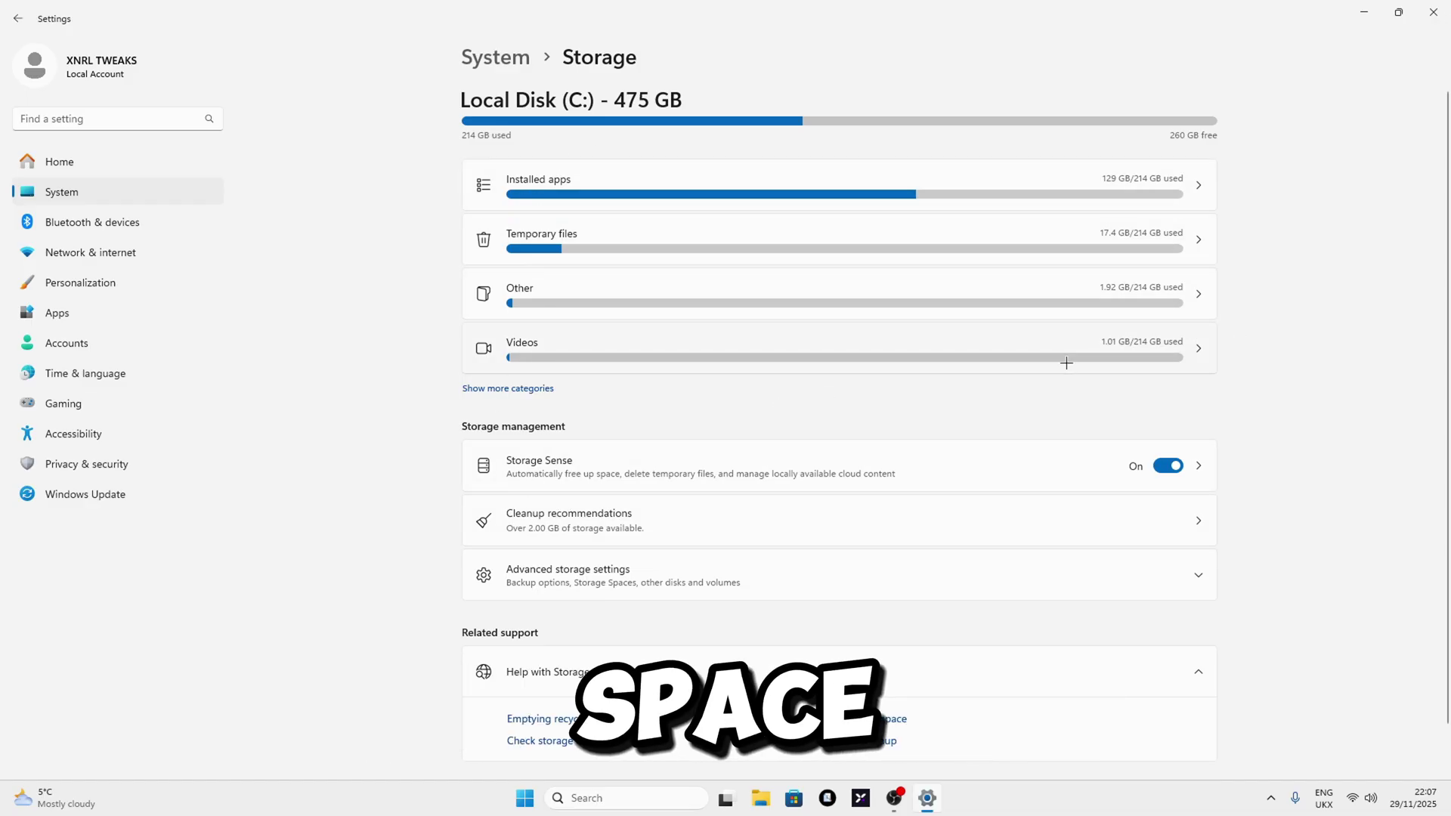
Step: Remove the checked temporary files (about 2.93 GB) from Storage's Temporary files page
{"action": "left_click", "coordinate": [541, 236]}
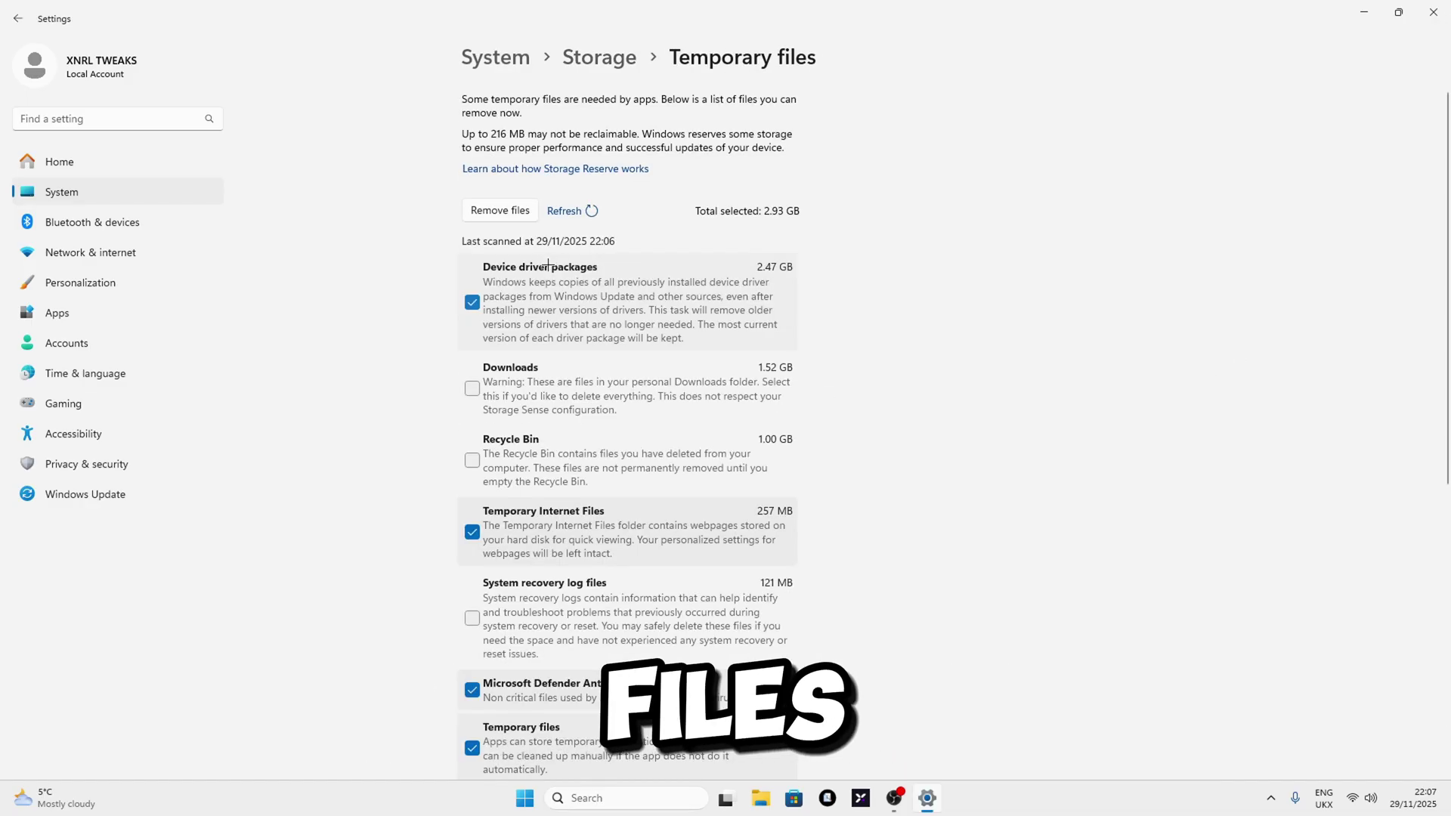
{"action": "left_click", "coordinate": [503, 215]}
{"action": "left_click", "coordinate": [655, 435]}
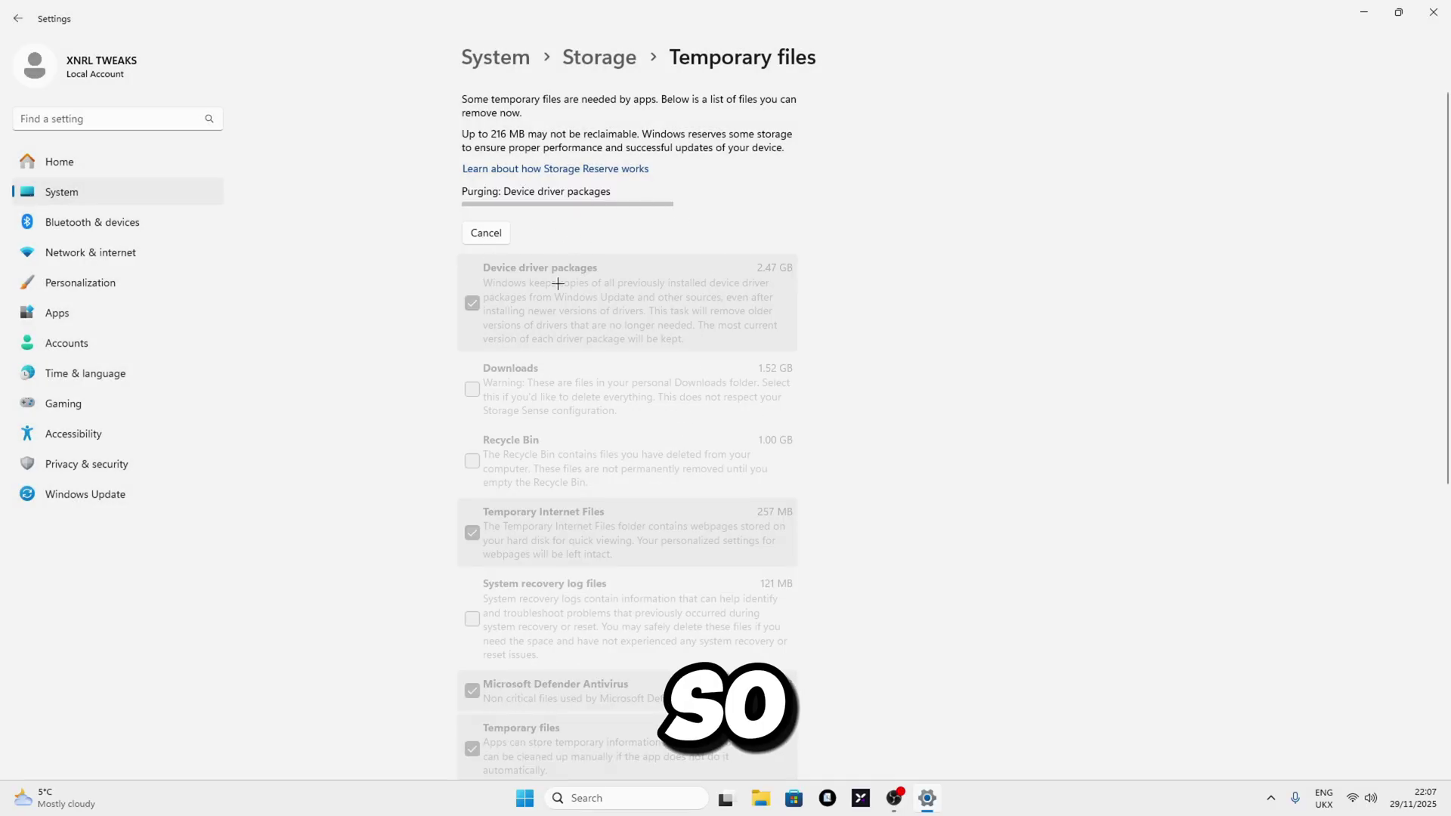
{"action": "scroll", "coordinate": [680, 340], "scroll_direction": "down", "scroll_amount": 7}
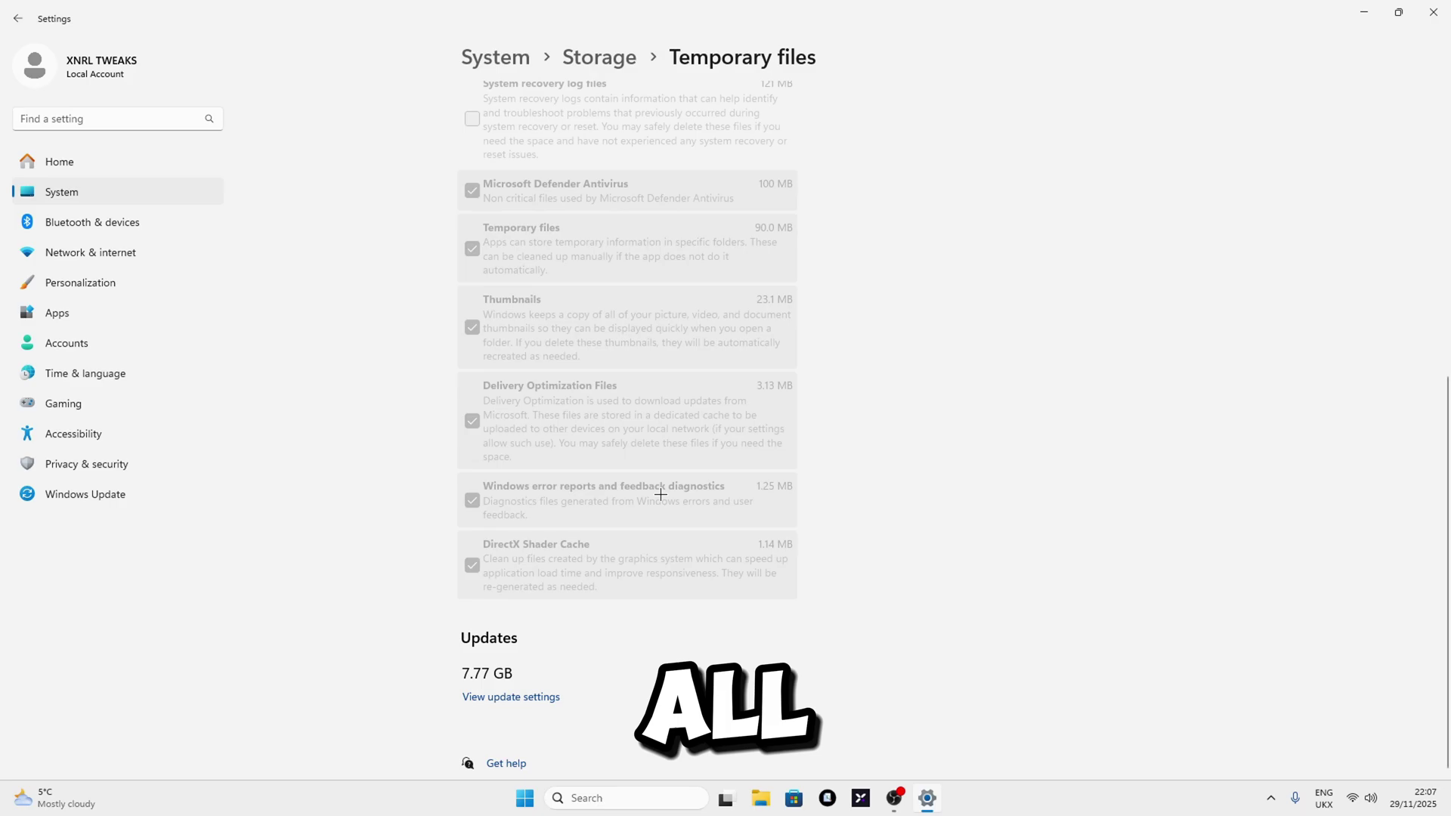
{"action": "scroll", "coordinate": [664, 535], "scroll_direction": "up", "scroll_amount": 7}
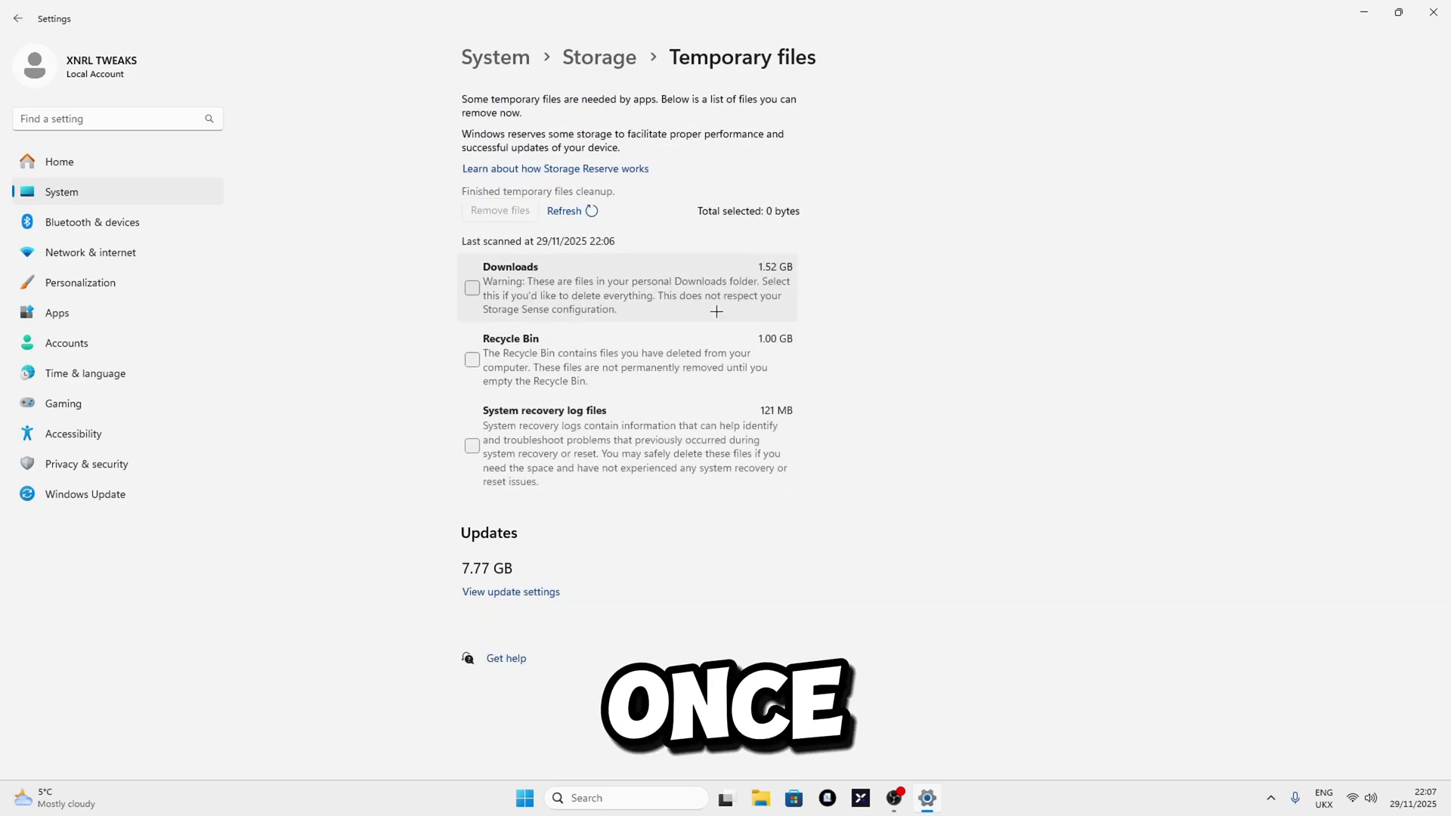
Step: Turn off opening Game Bar with a controller under Gaming > Game Bar
{"action": "left_click", "coordinate": [133, 282]}
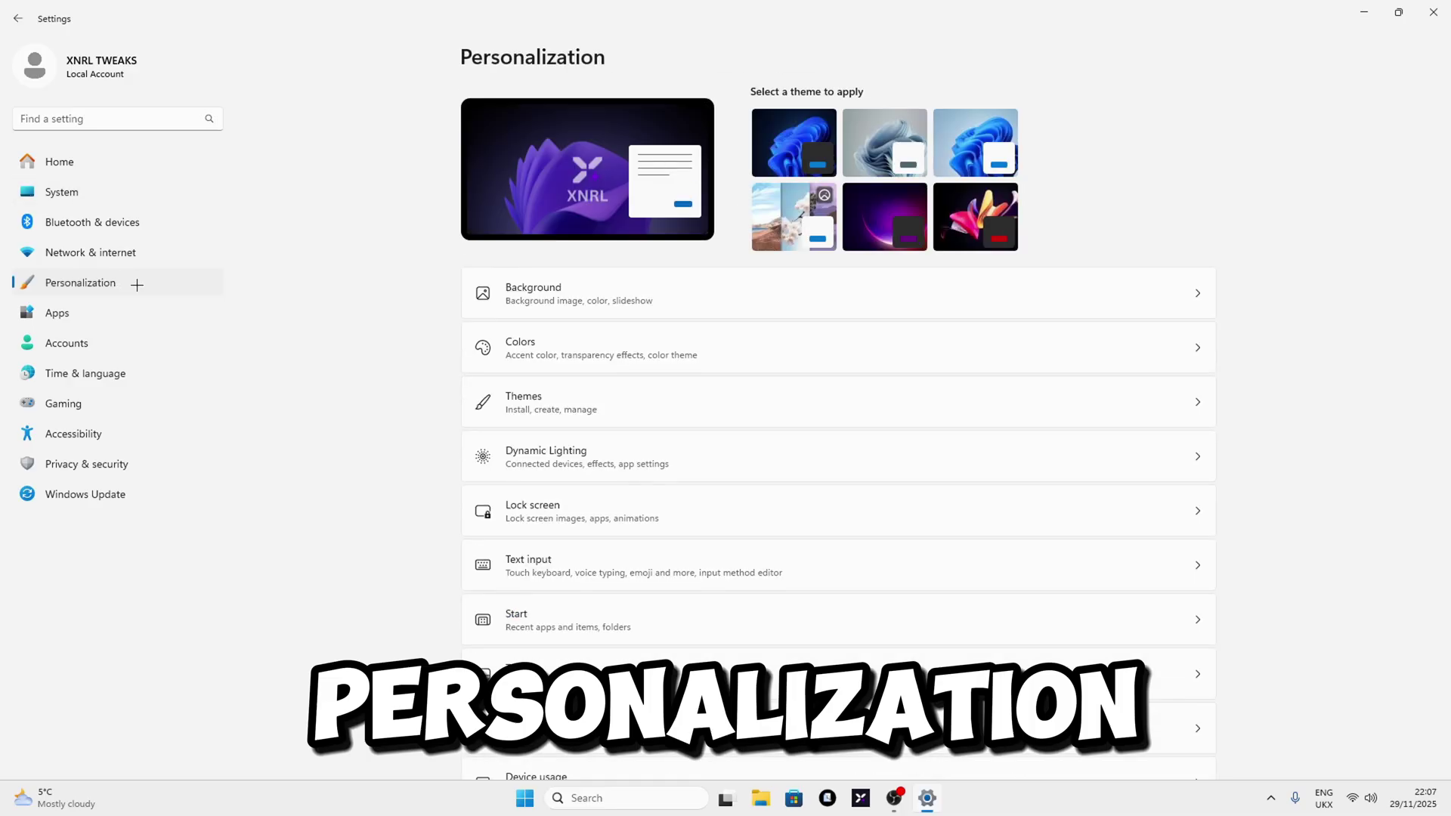
{"action": "left_click", "coordinate": [563, 352]}
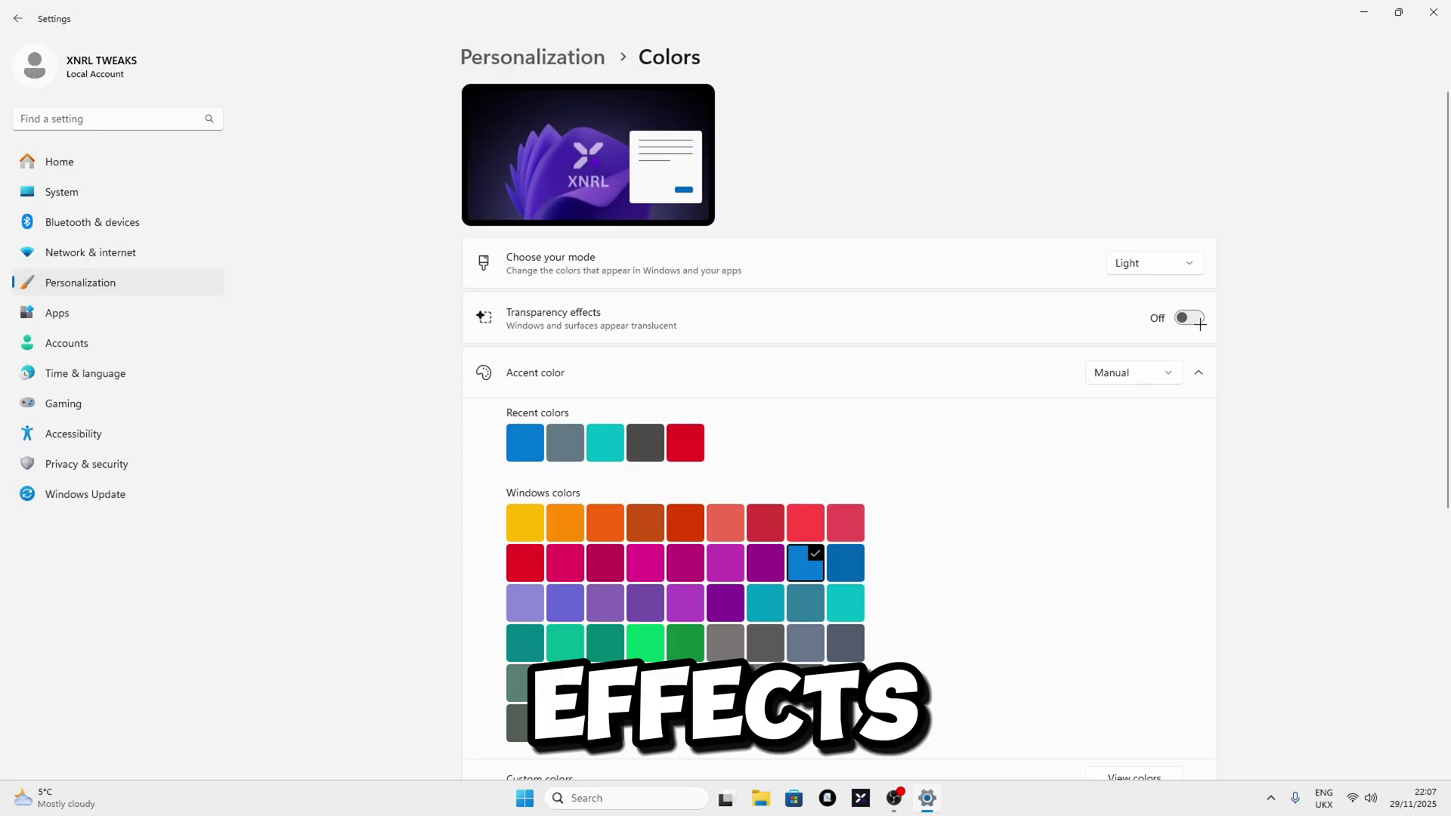
{"action": "left_click", "coordinate": [91, 402]}
{"action": "left_click", "coordinate": [595, 118]}
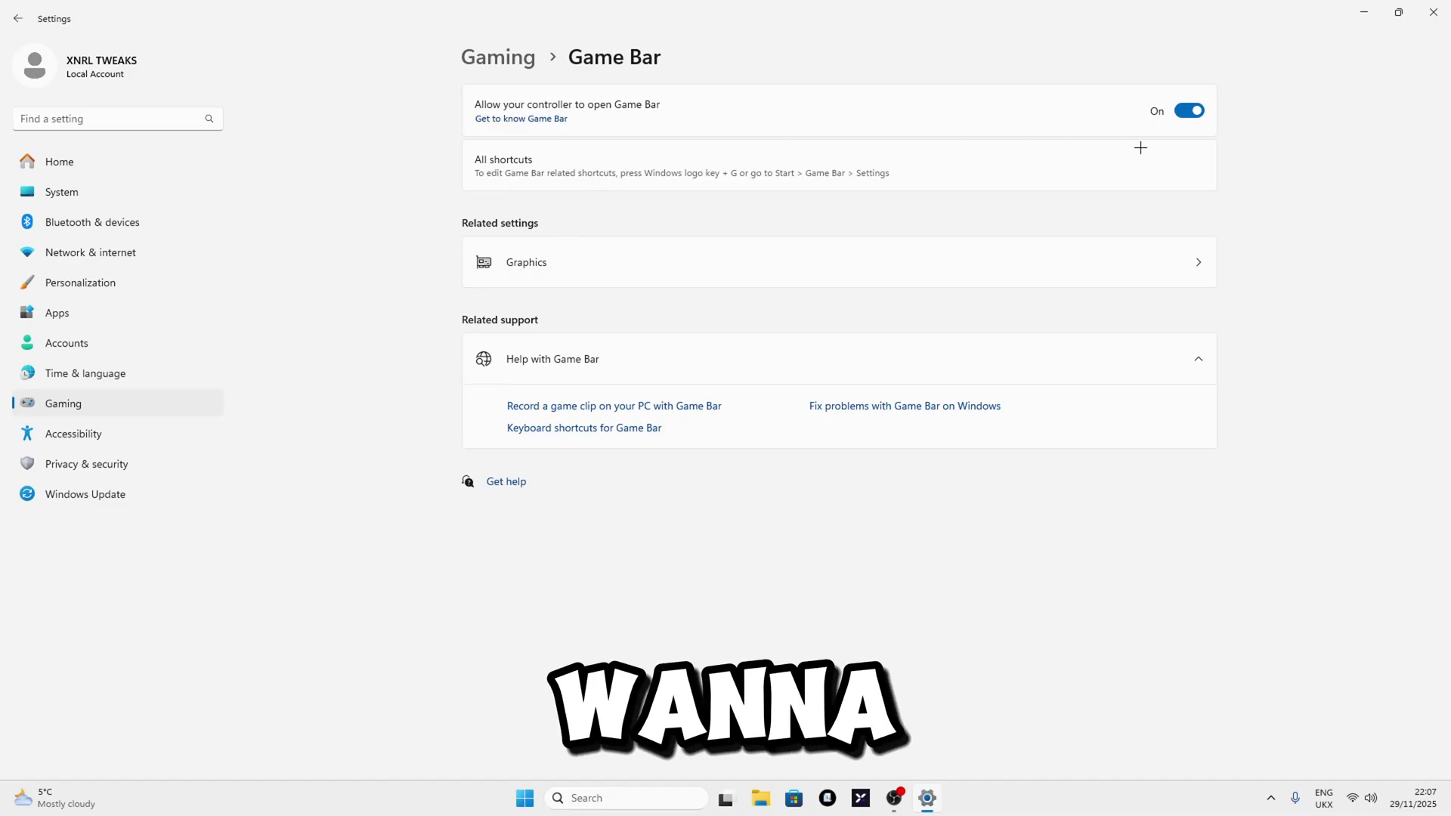
{"action": "left_click", "coordinate": [1176, 113]}
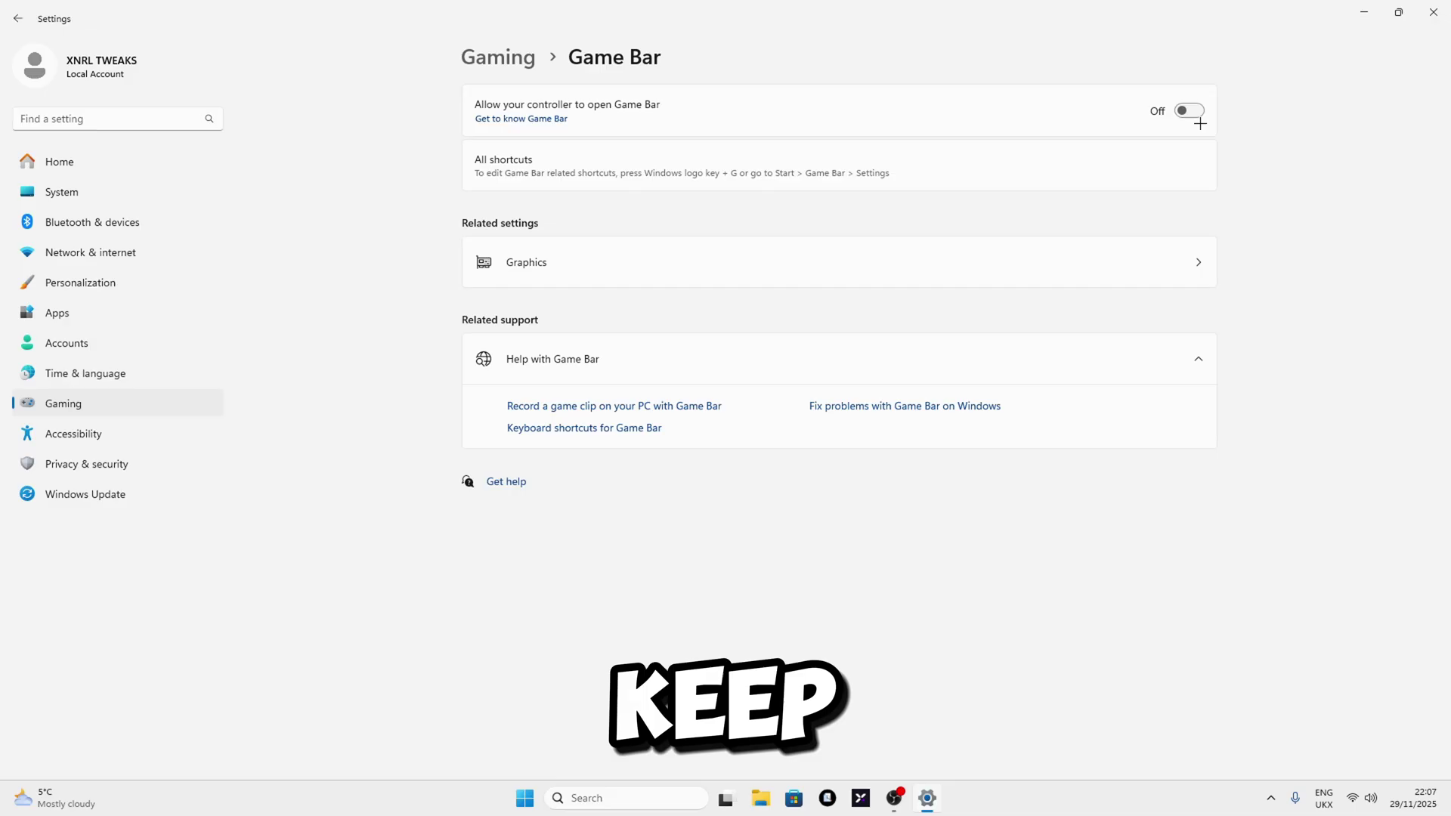
Step: Confirm Game Mode is on and go to the Graphics settings
{"action": "left_click", "coordinate": [500, 57]}
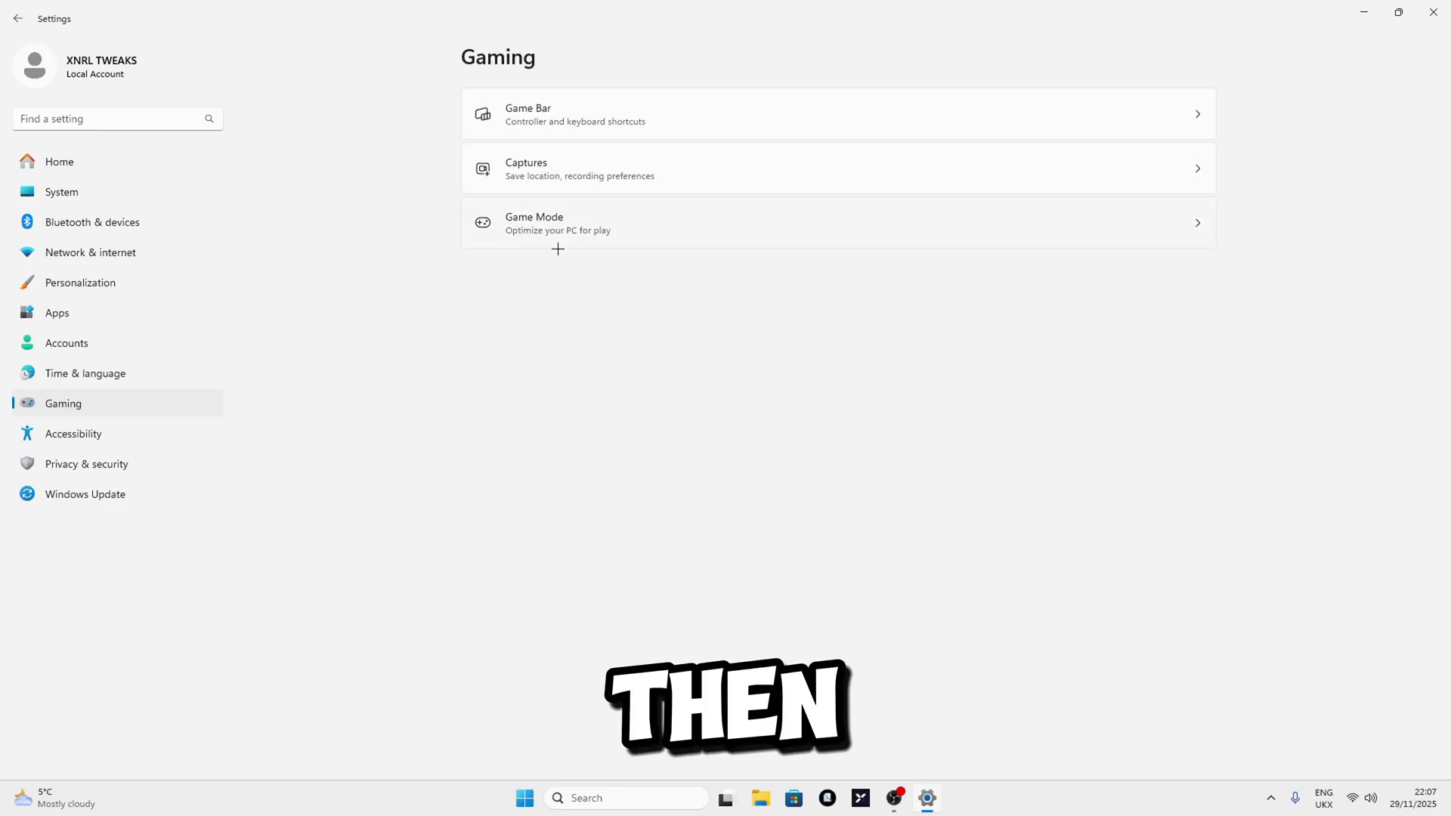
{"action": "left_click", "coordinate": [534, 226]}
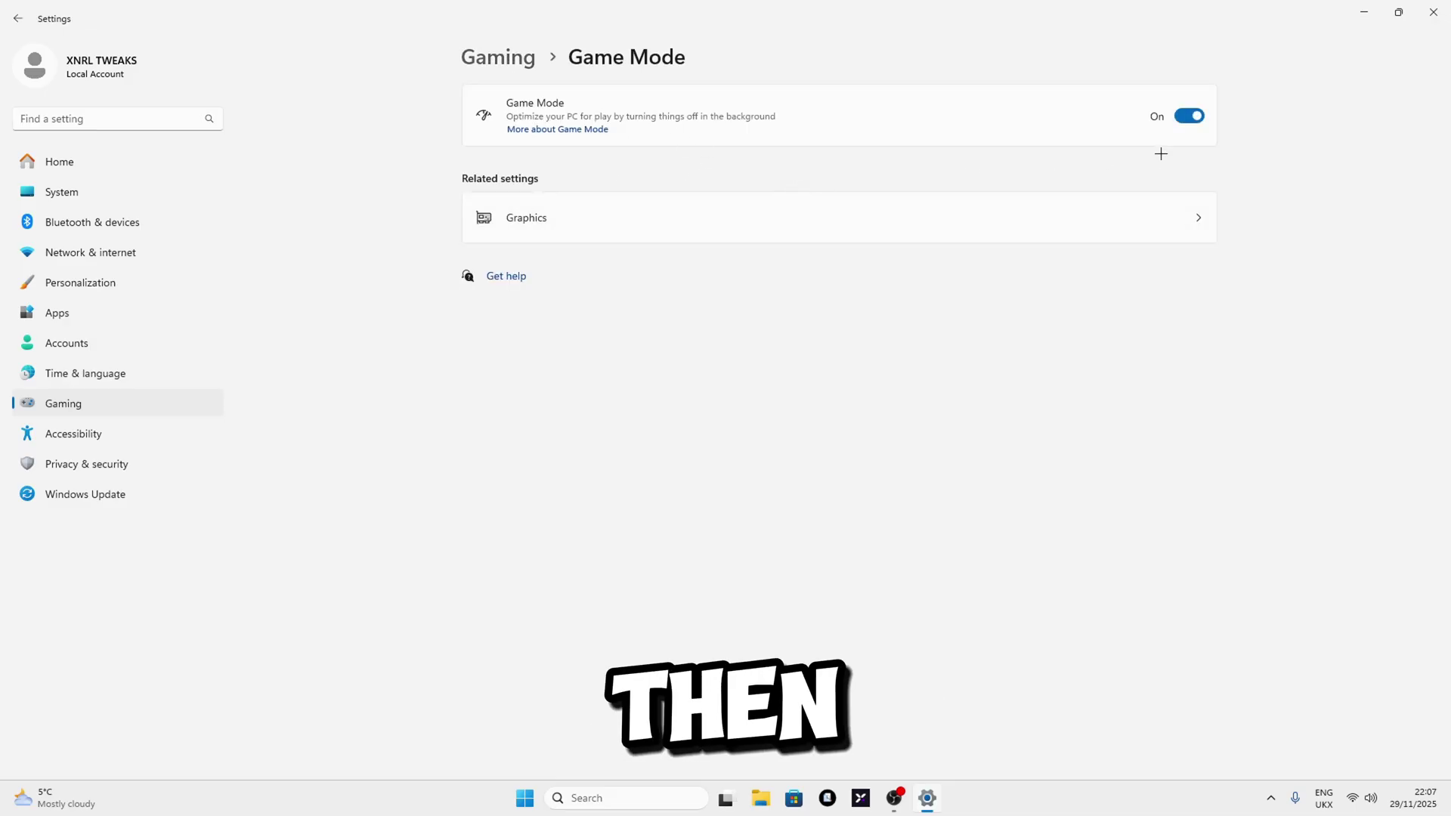
{"action": "left_click", "coordinate": [520, 226]}
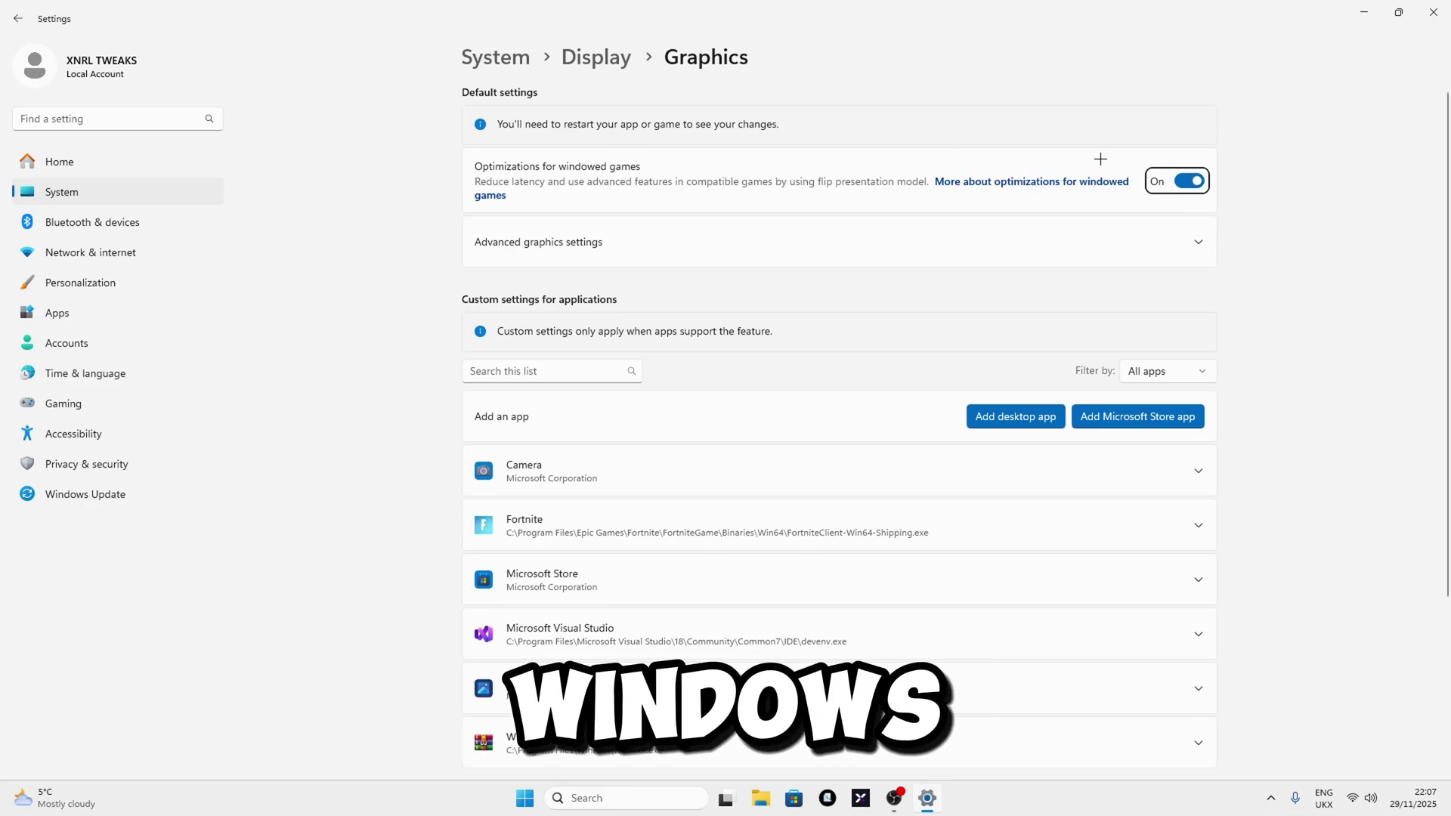
Step: Set Fortnite's graphics preference to High Performance (GTX 1660 Ti)
{"action": "left_click", "coordinate": [505, 262]}
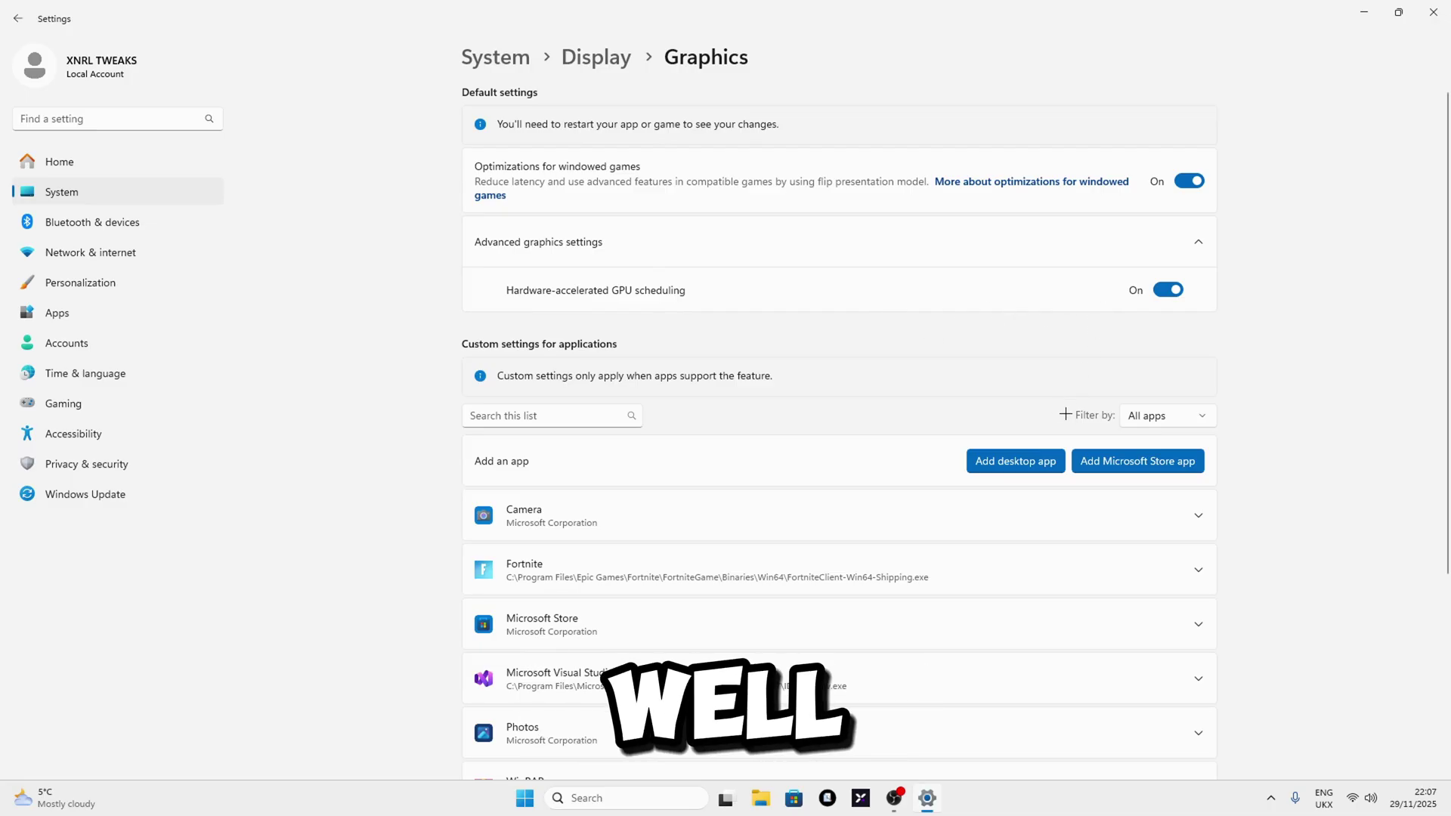
{"action": "scroll", "coordinate": [837, 396], "scroll_direction": "down", "scroll_amount": 2}
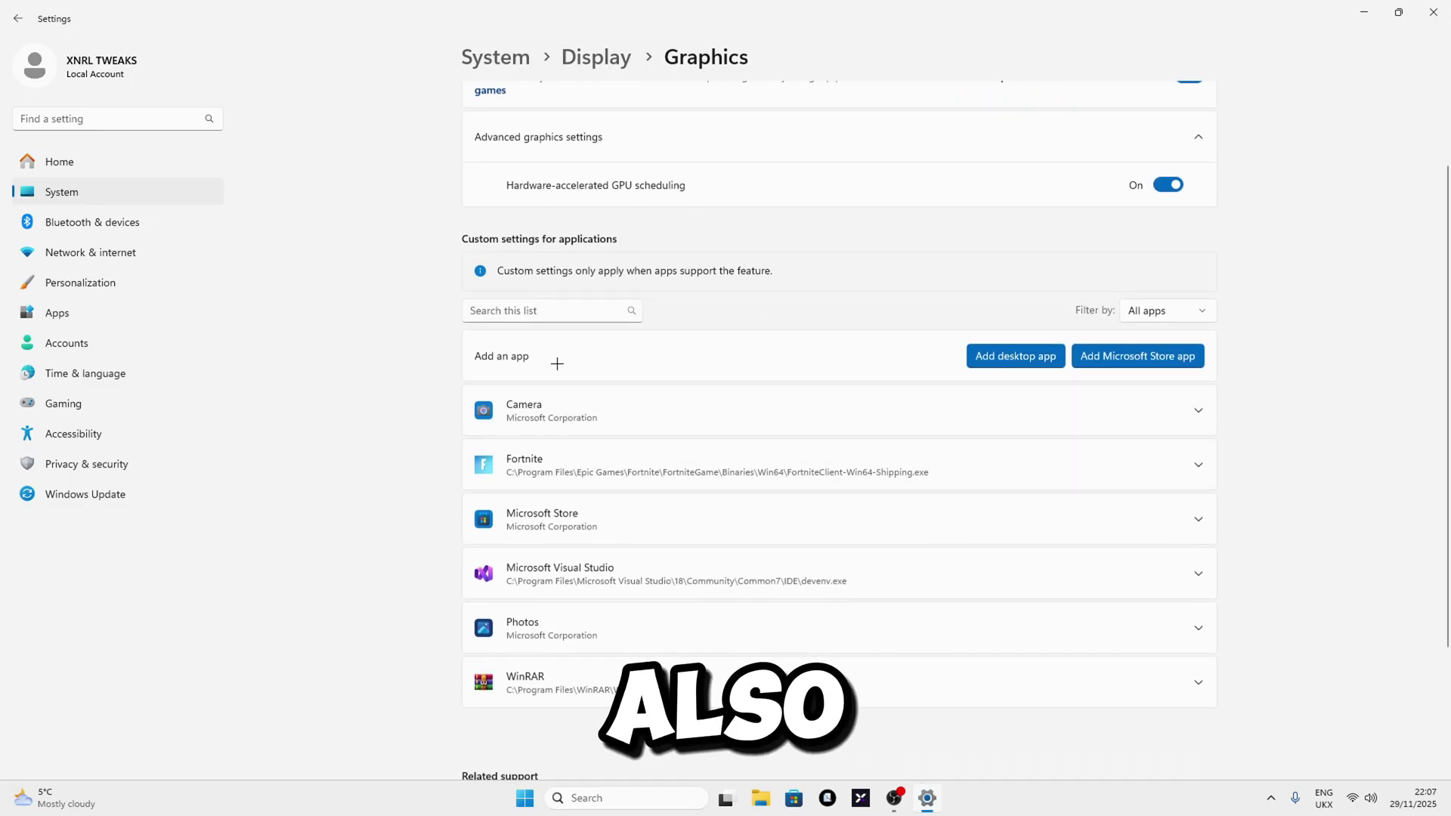
{"action": "left_click", "coordinate": [664, 452]}
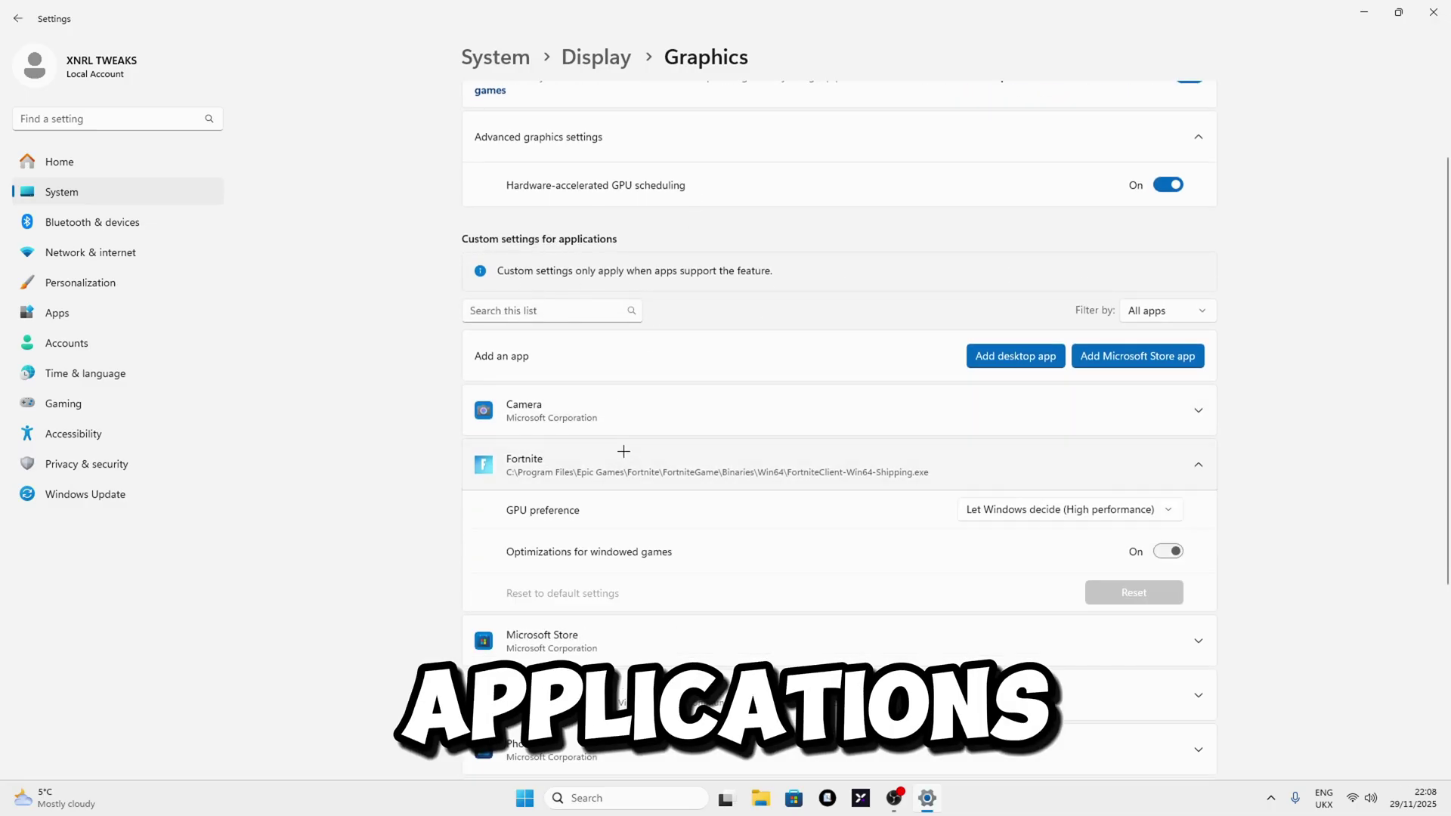
{"action": "left_click", "coordinate": [1084, 518]}
{"action": "left_click", "coordinate": [1030, 566]}
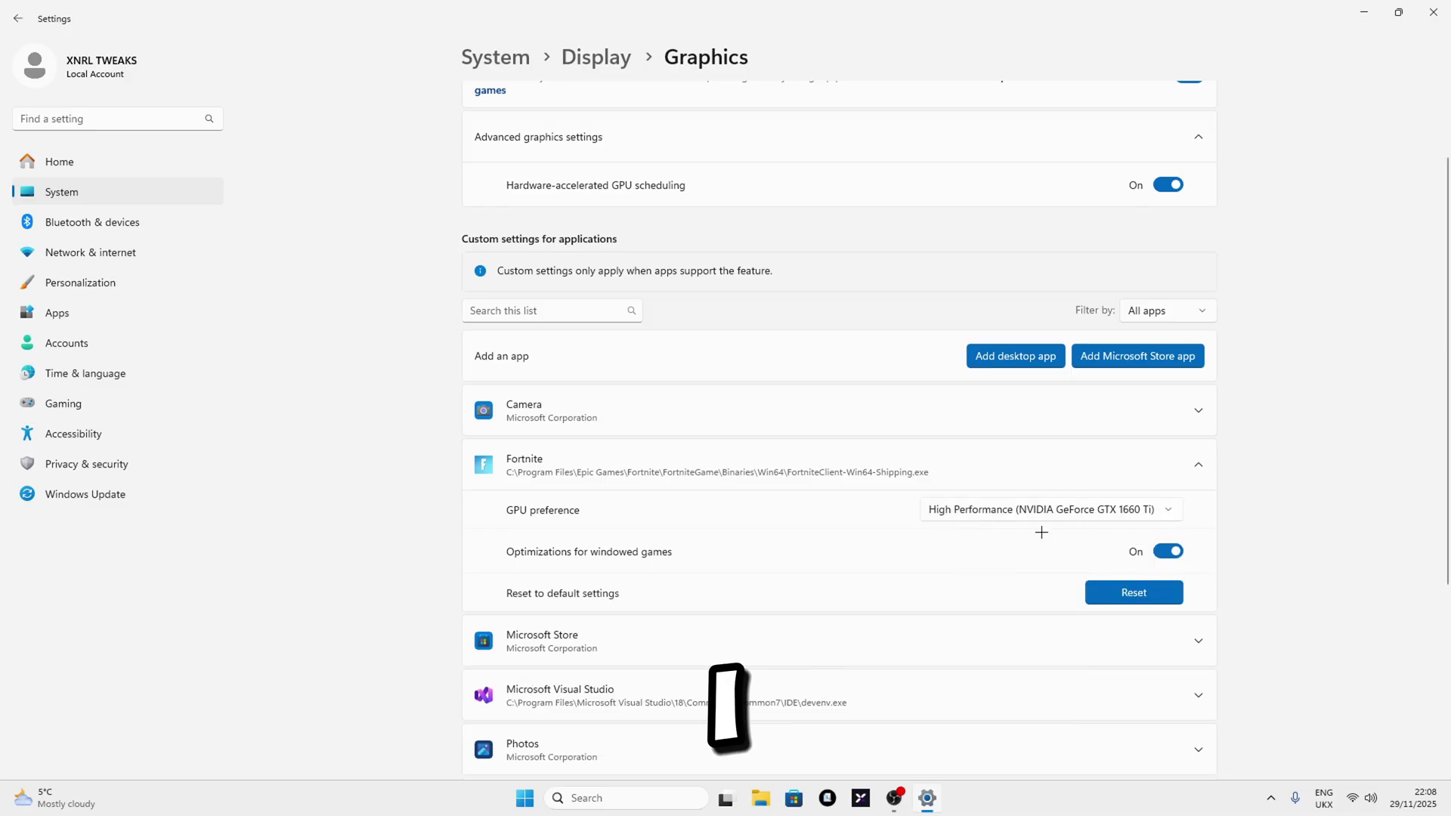
Step: Go to Accessibility > Visual effects, where transparency and animations are off
{"action": "scroll", "coordinate": [901, 508], "scroll_direction": "down", "scroll_amount": 4}
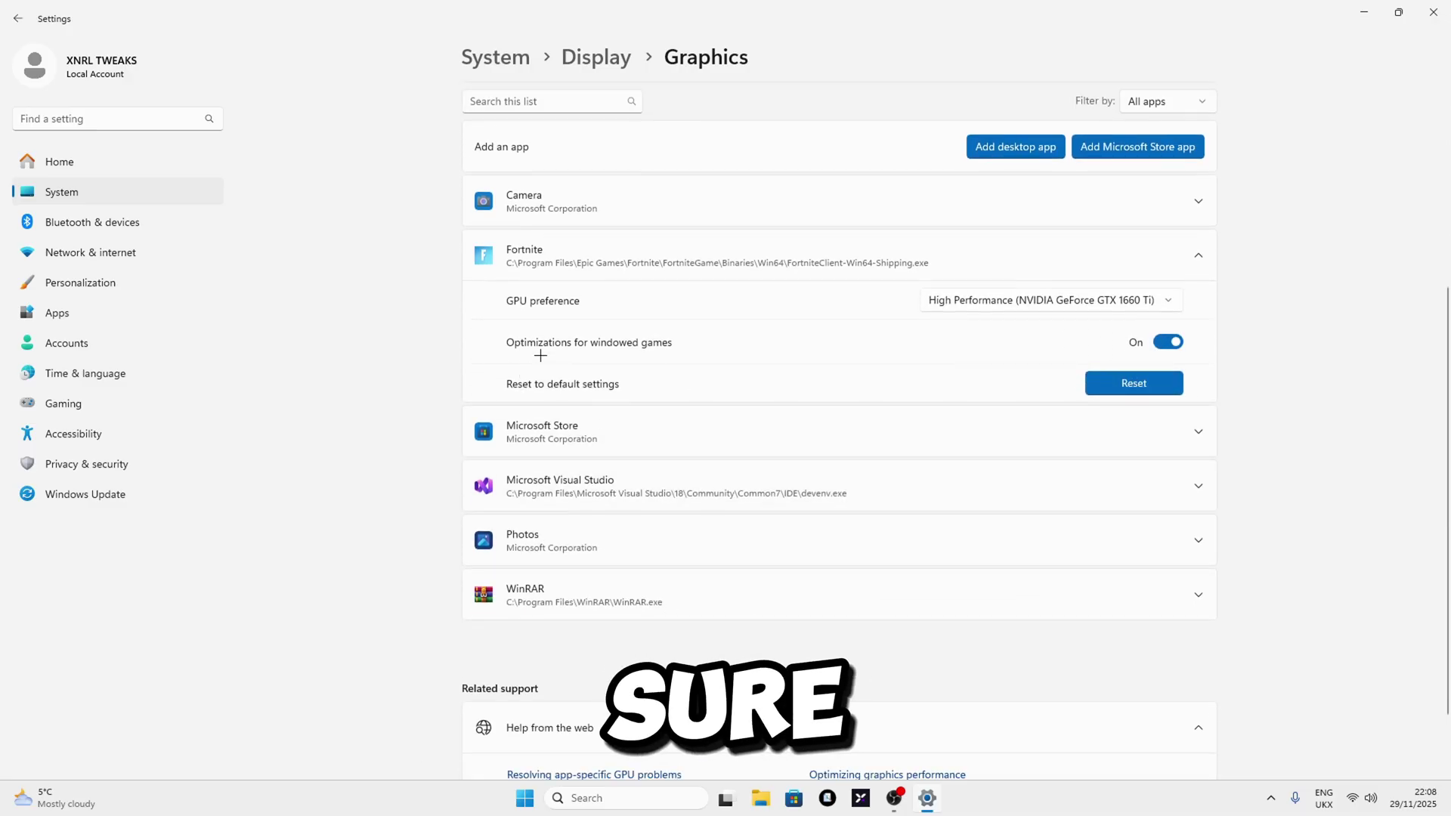
{"action": "scroll", "coordinate": [1124, 343], "scroll_direction": "down", "scroll_amount": 1}
{"action": "scroll", "coordinate": [1081, 452], "scroll_direction": "up", "scroll_amount": 2}
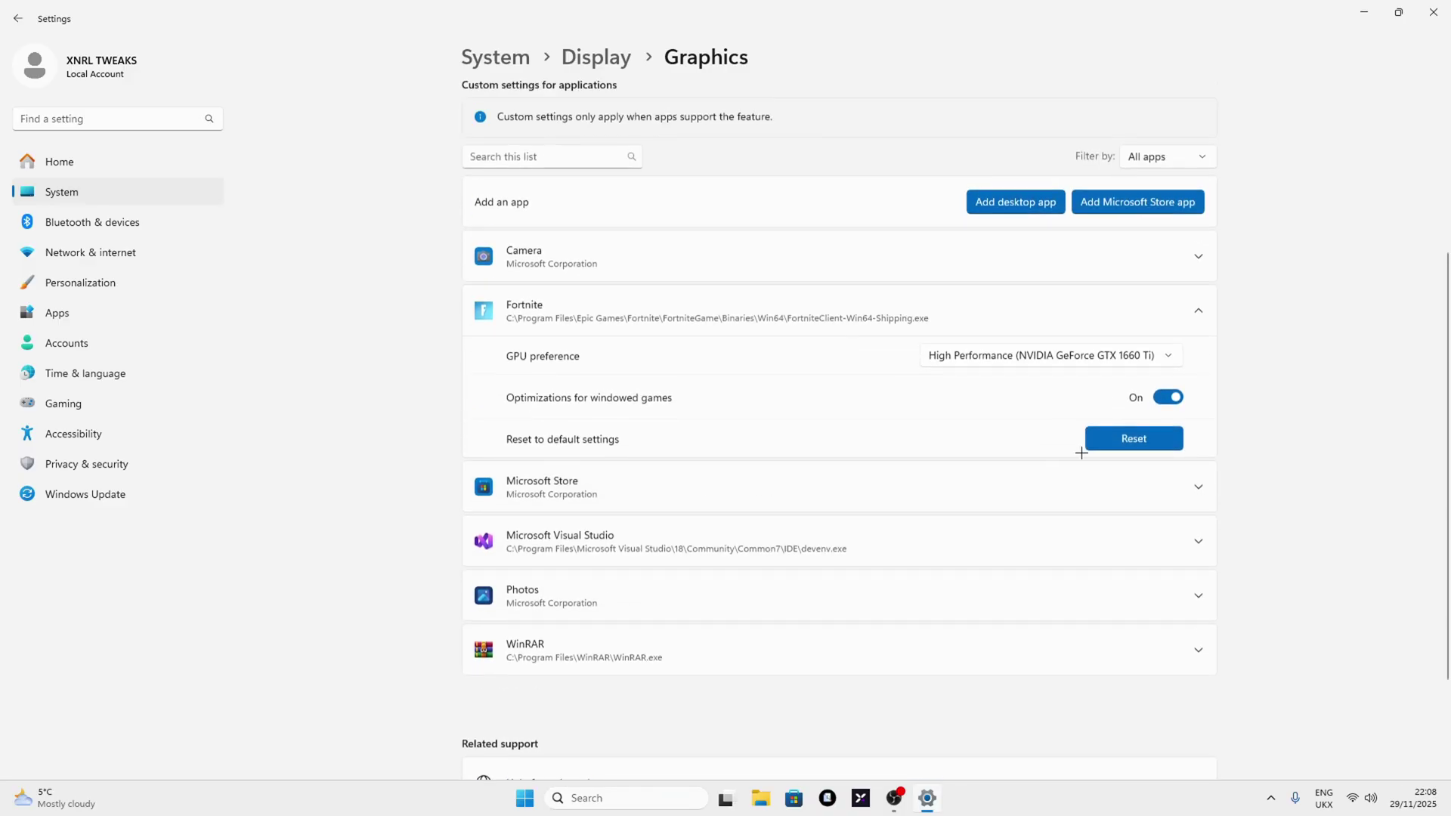
{"action": "scroll", "coordinate": [813, 557], "scroll_direction": "up", "scroll_amount": 2}
{"action": "scroll", "coordinate": [992, 305], "scroll_direction": "down", "scroll_amount": 5}
{"action": "scroll", "coordinate": [938, 292], "scroll_direction": "up", "scroll_amount": 4}
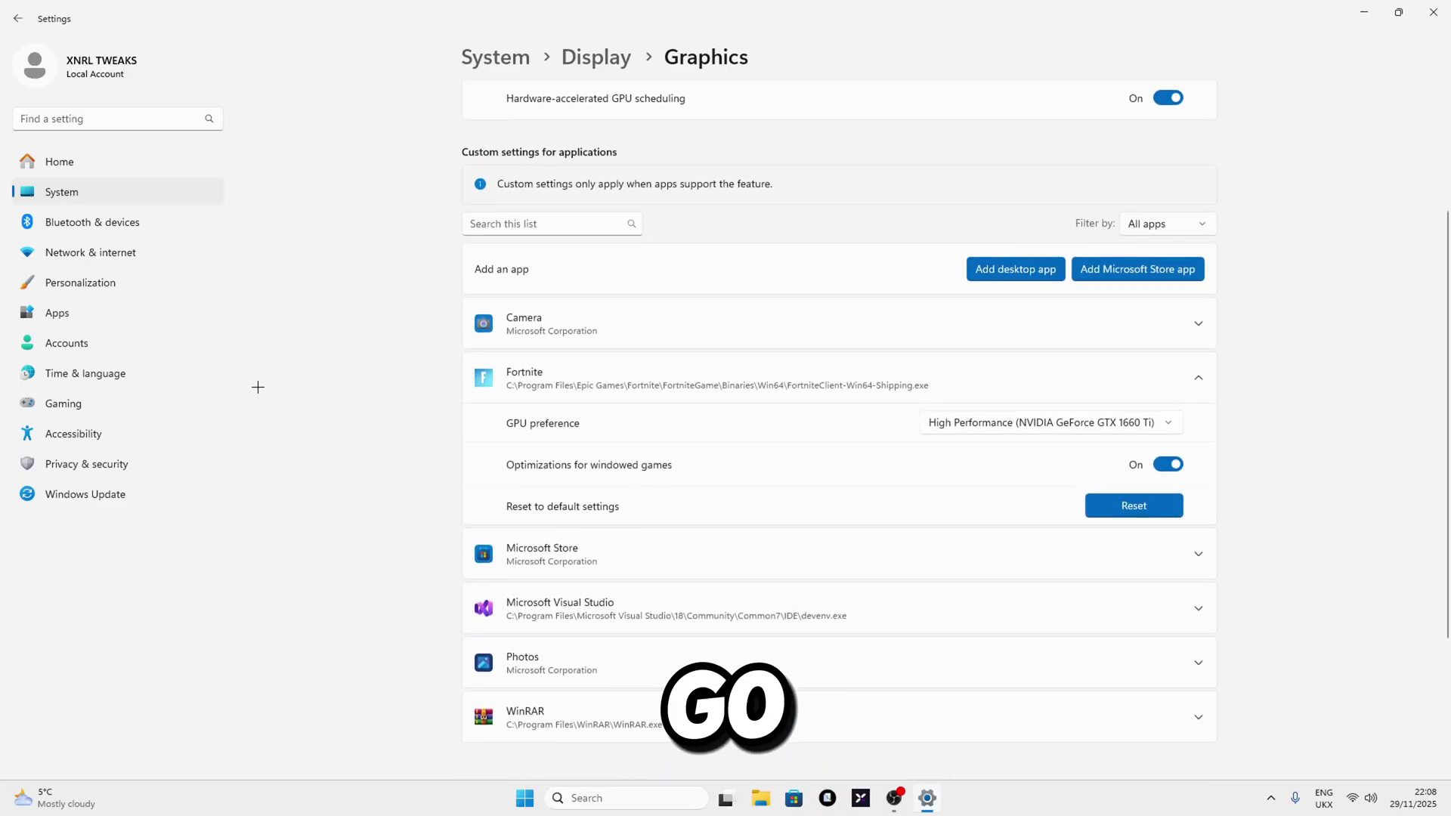
{"action": "left_click", "coordinate": [115, 433]}
{"action": "left_click", "coordinate": [615, 195]}
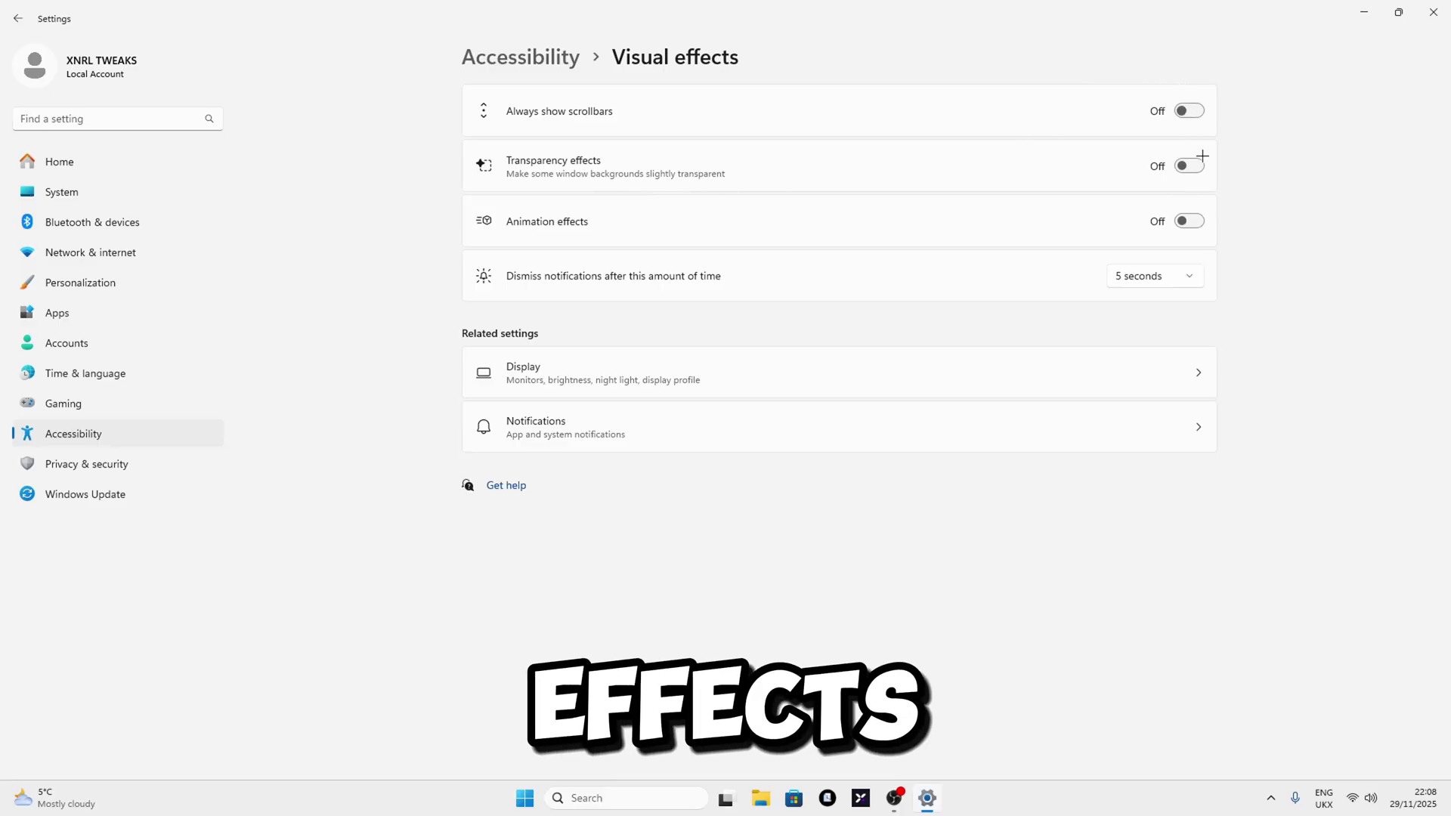
Step: Confirm the display resolution stays at 1920 × 1080
{"action": "left_click", "coordinate": [635, 361]}
{"action": "scroll", "coordinate": [680, 355], "scroll_direction": "down", "scroll_amount": 3}
{"action": "scroll", "coordinate": [727, 370], "scroll_direction": "up", "scroll_amount": 2}
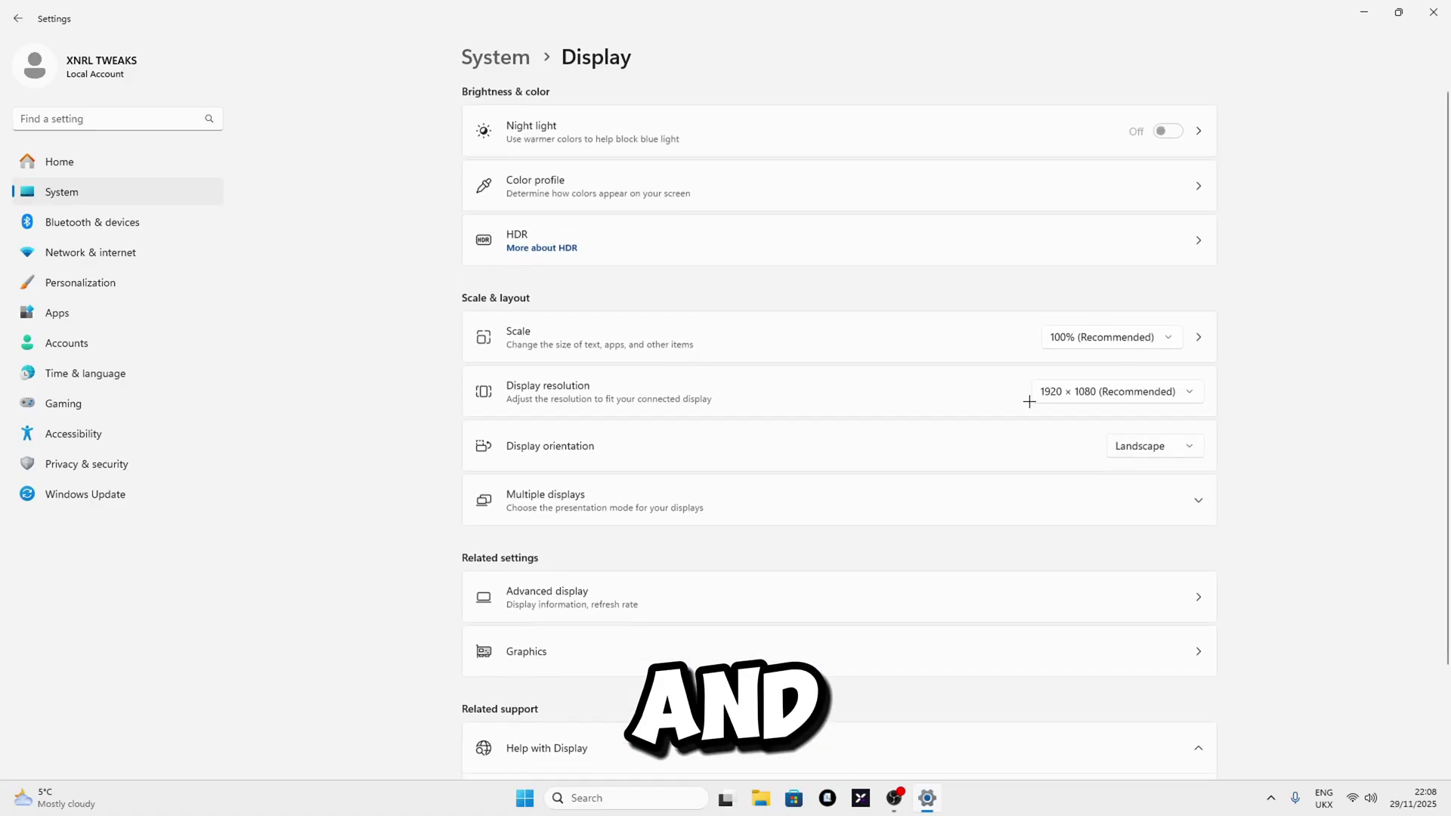
{"action": "left_click", "coordinate": [1080, 391]}
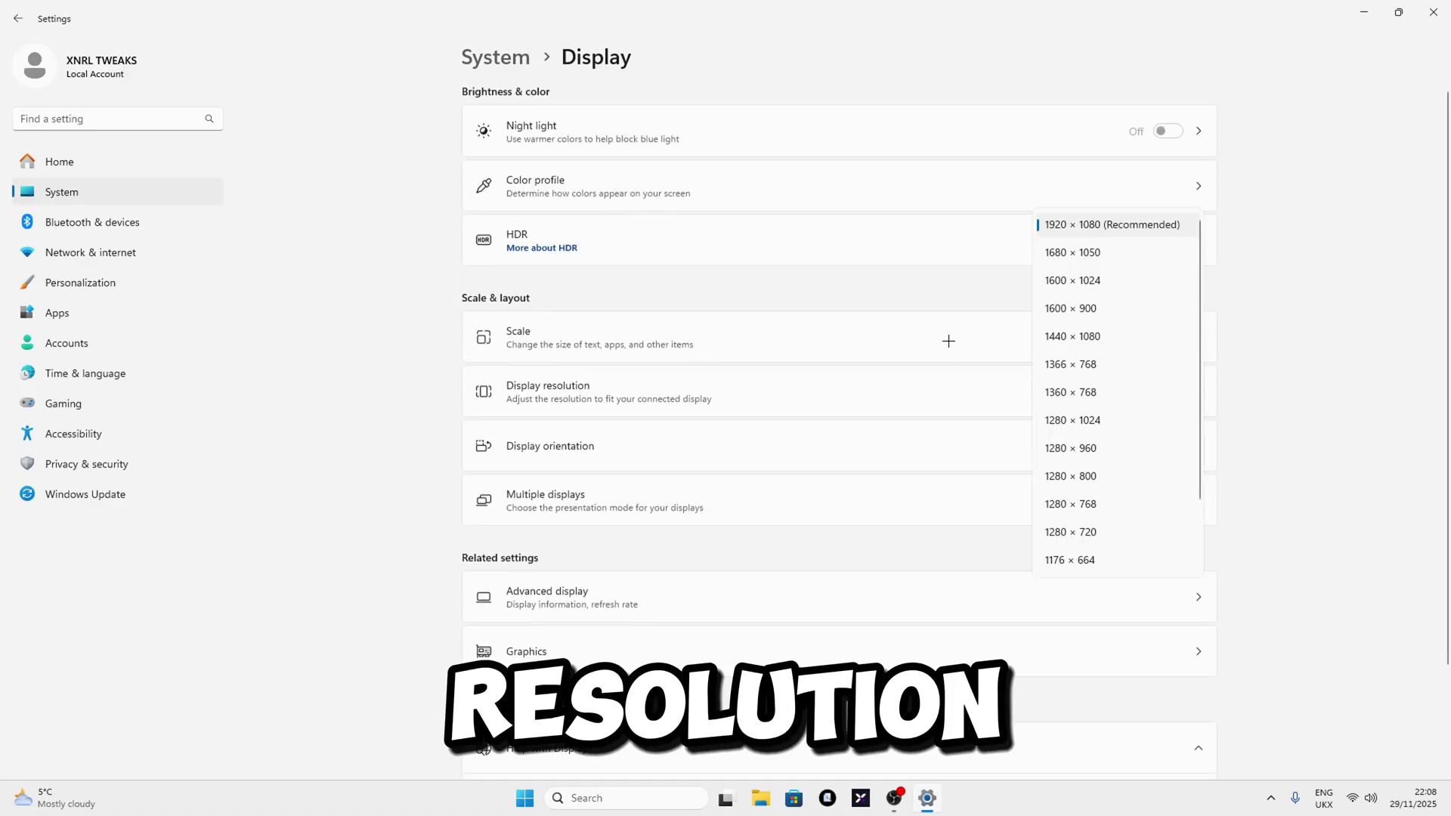
{"action": "left_click", "coordinate": [883, 383]}
Step: Confirm the refresh rate stays at 270 Hz in Advanced display
{"action": "scroll", "coordinate": [943, 421], "scroll_direction": "down", "scroll_amount": 1}
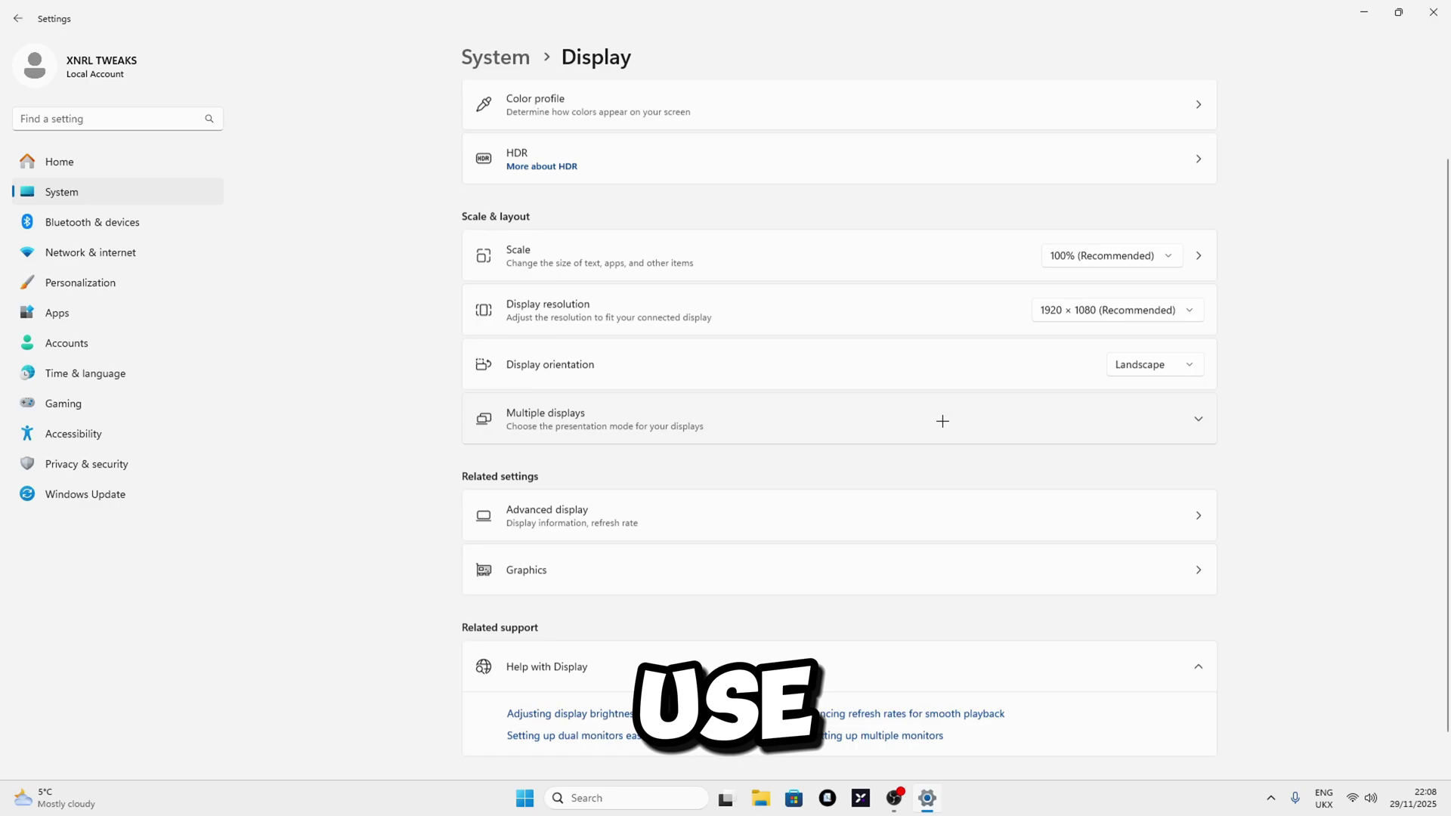
{"action": "left_click", "coordinate": [562, 501]}
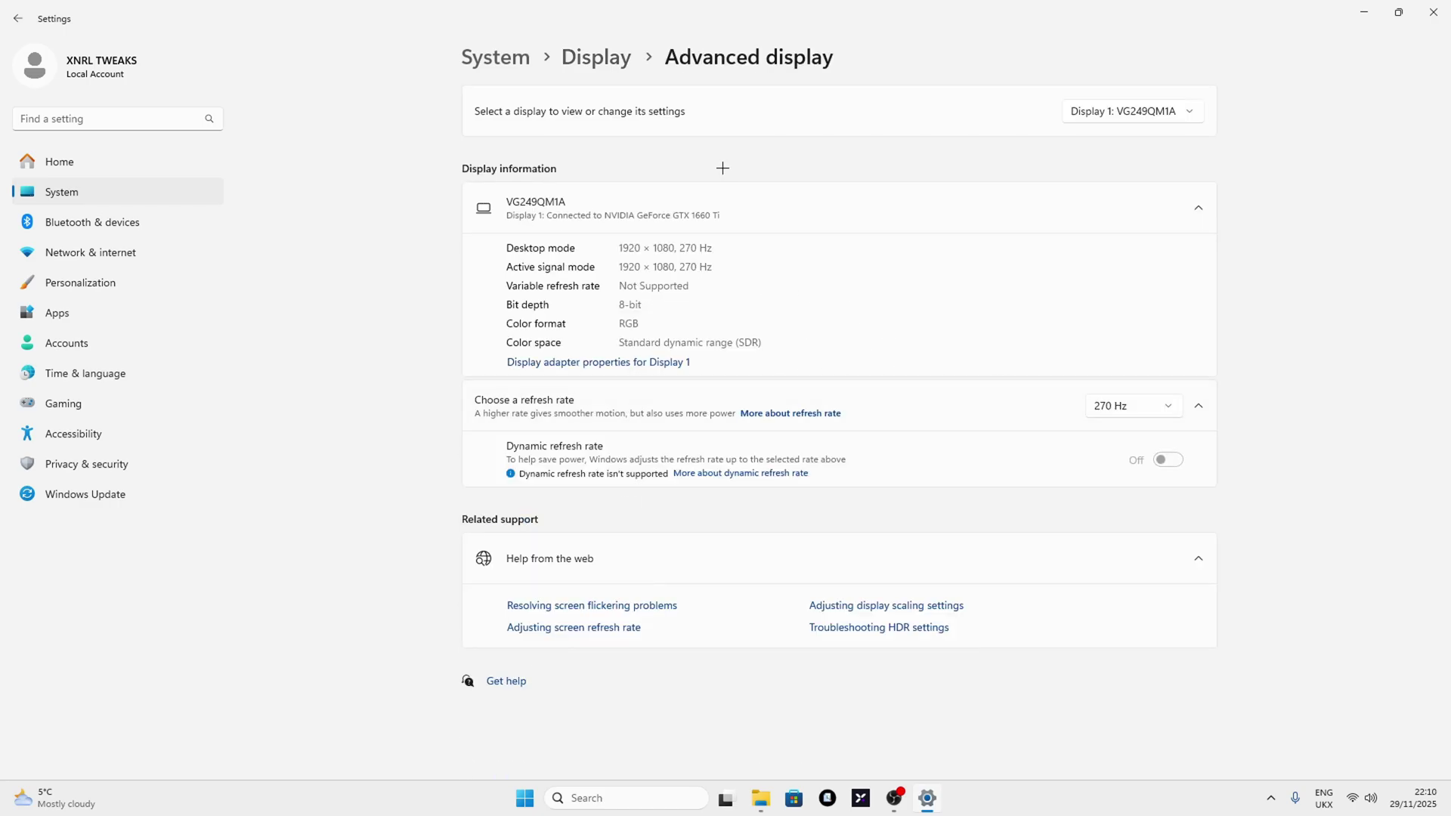
{"action": "left_click", "coordinate": [1131, 406]}
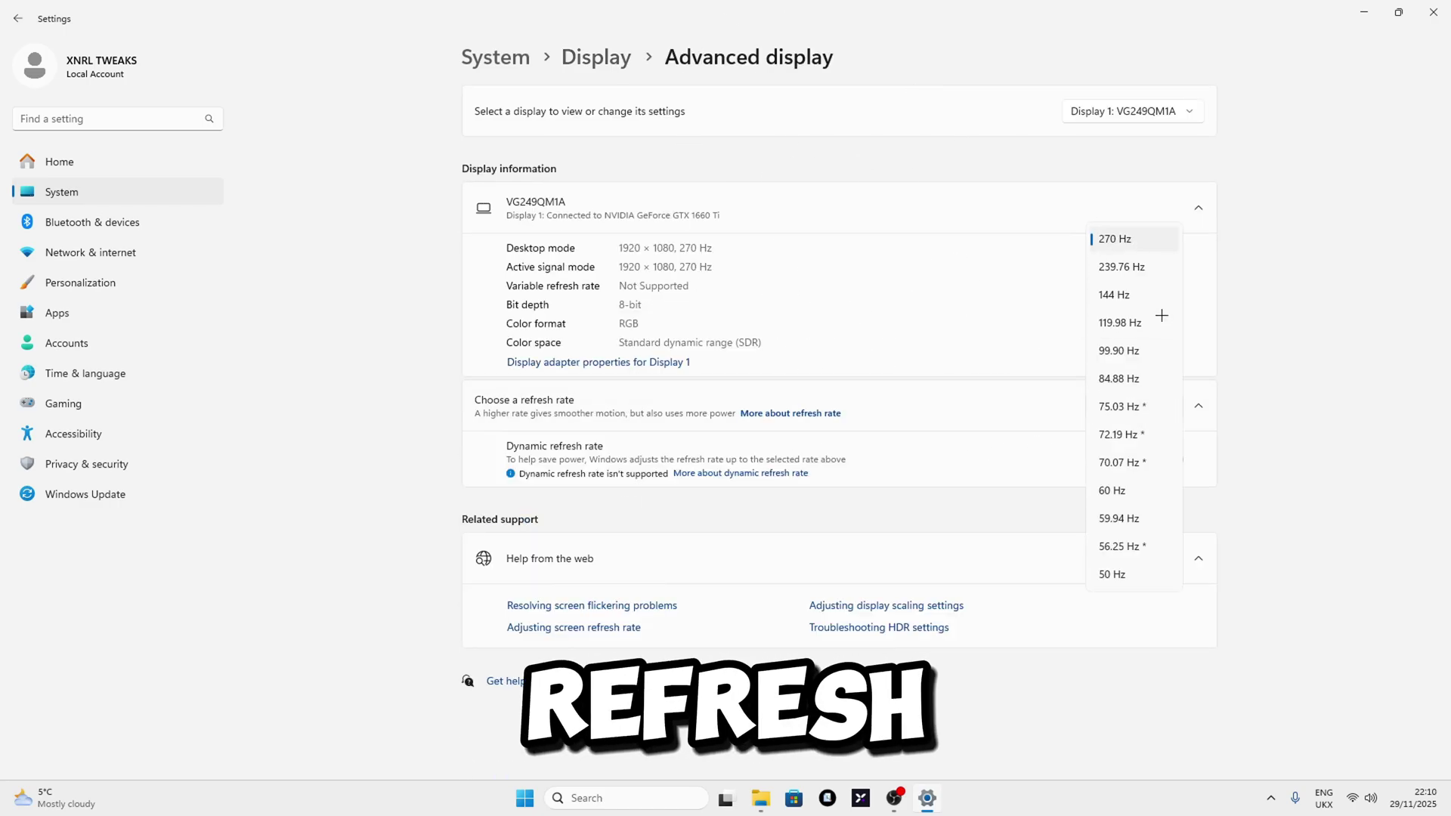
{"action": "left_click", "coordinate": [809, 361]}
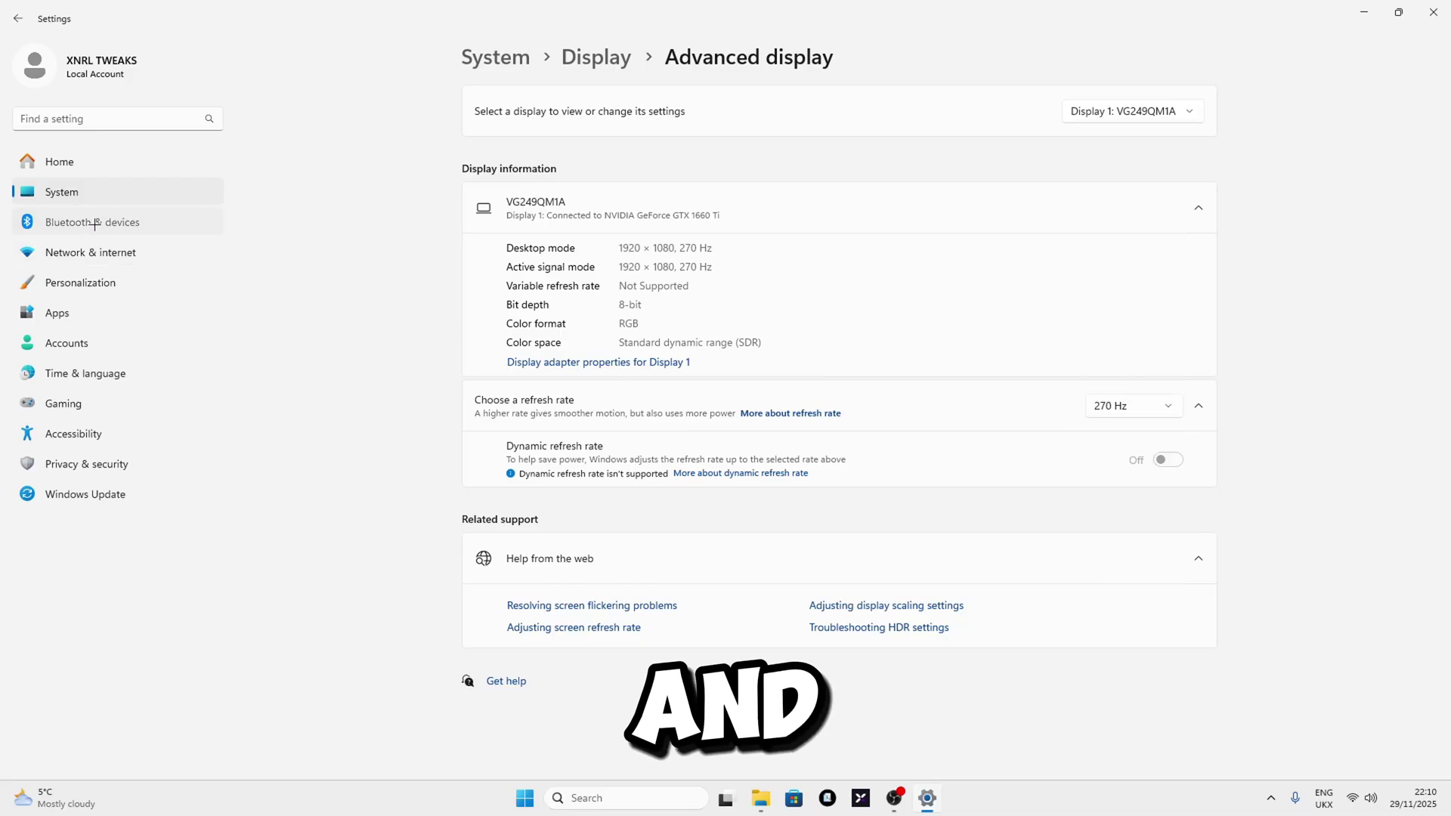
Step: Keep Enhance pointer precision unchecked in Mouse Properties' Pointer Options, confirm, and close Settings
{"action": "left_click", "coordinate": [181, 227]}
{"action": "scroll", "coordinate": [517, 403], "scroll_direction": "down", "scroll_amount": 1}
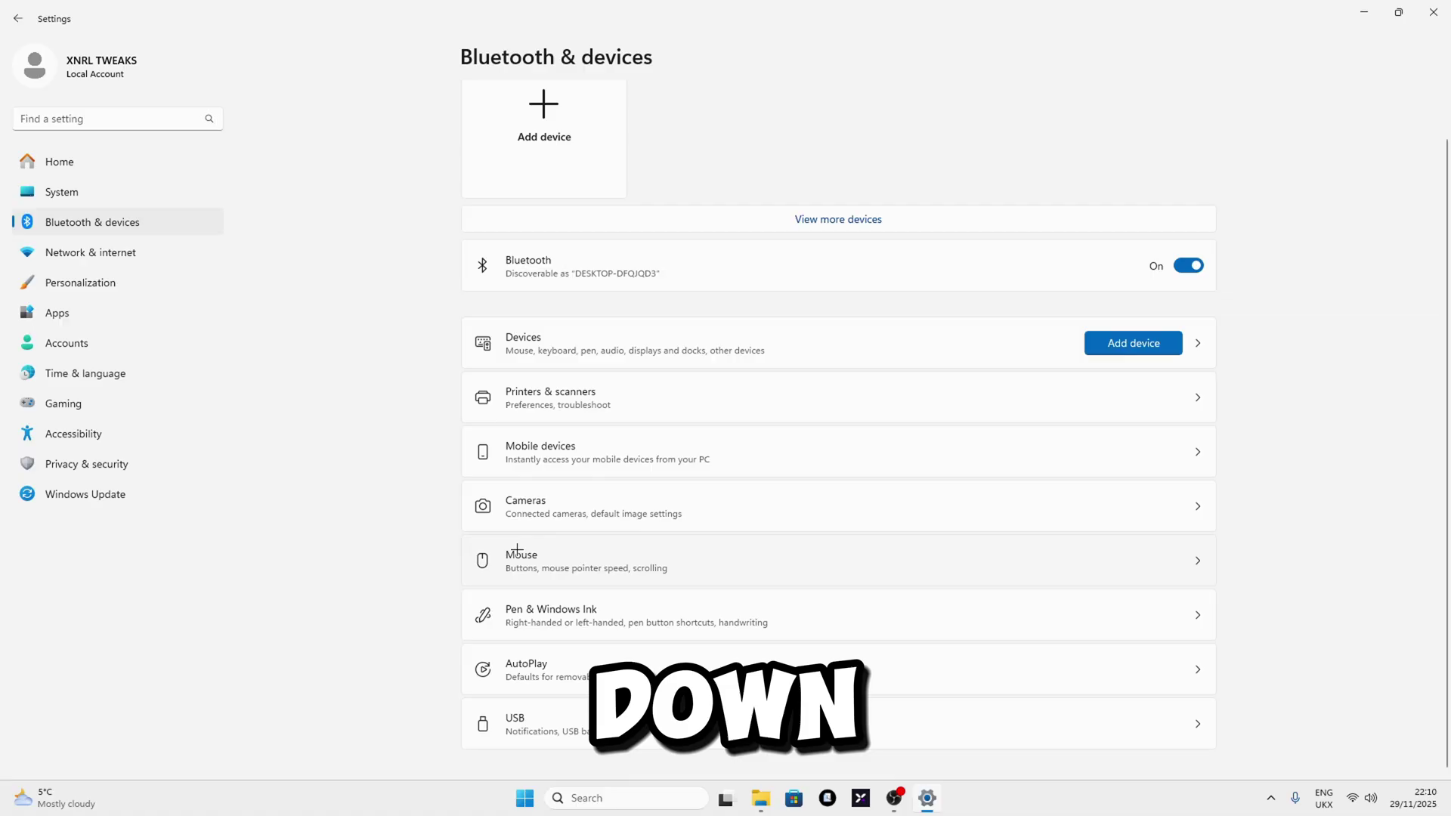
{"action": "left_click", "coordinate": [536, 567]}
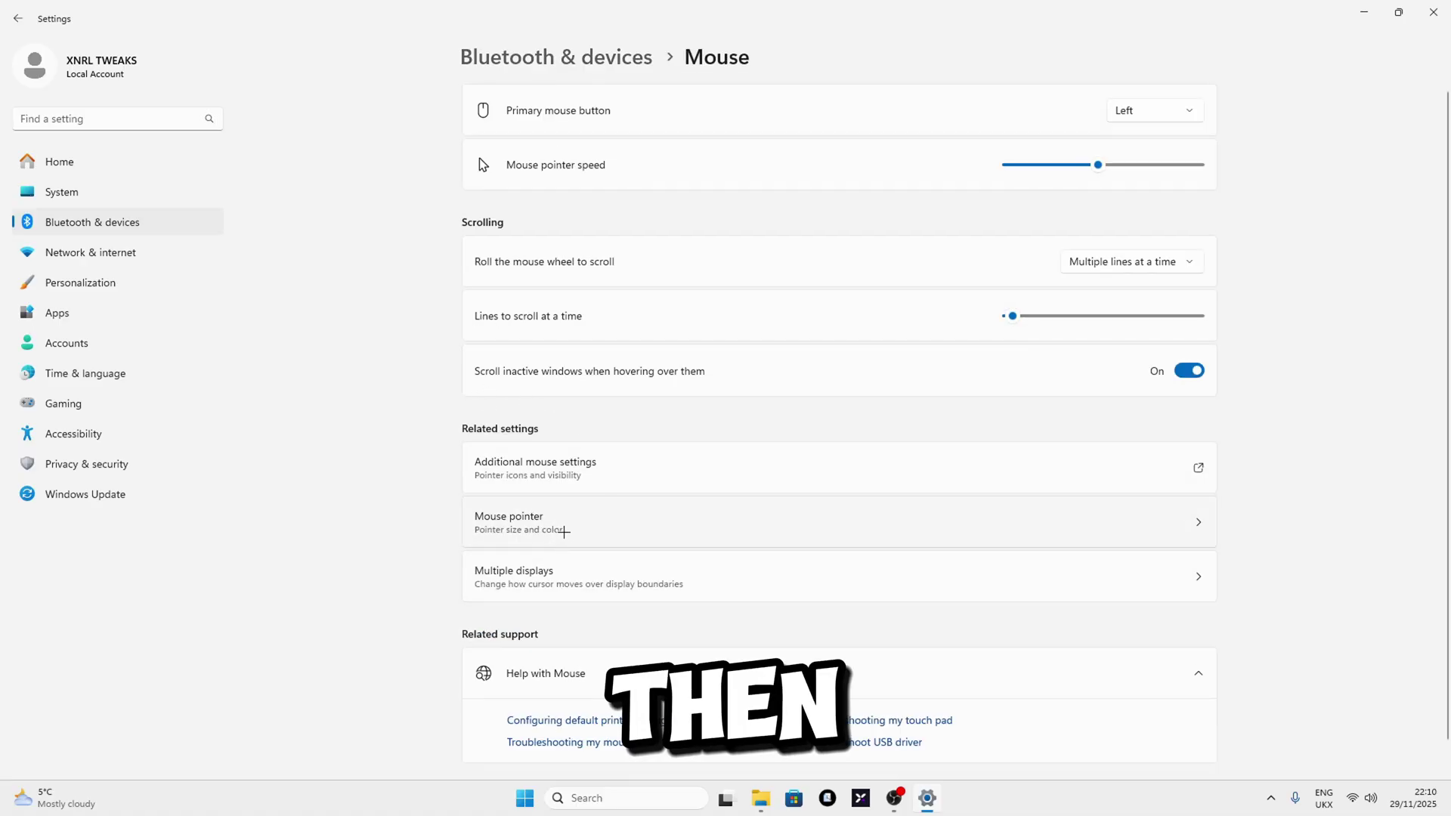
{"action": "left_click", "coordinate": [545, 476]}
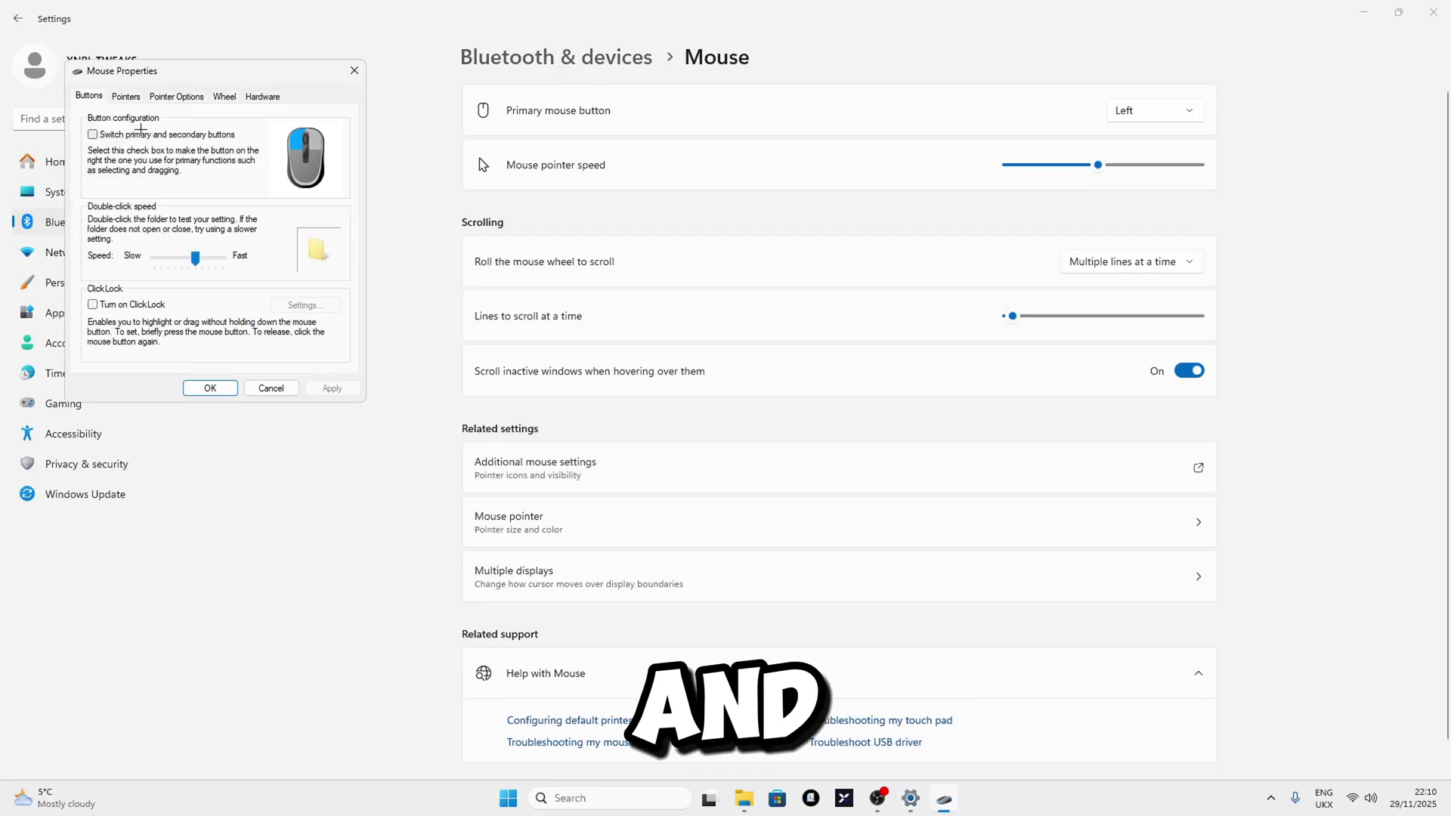
{"action": "left_click", "coordinate": [125, 97]}
{"action": "left_click", "coordinate": [176, 97]}
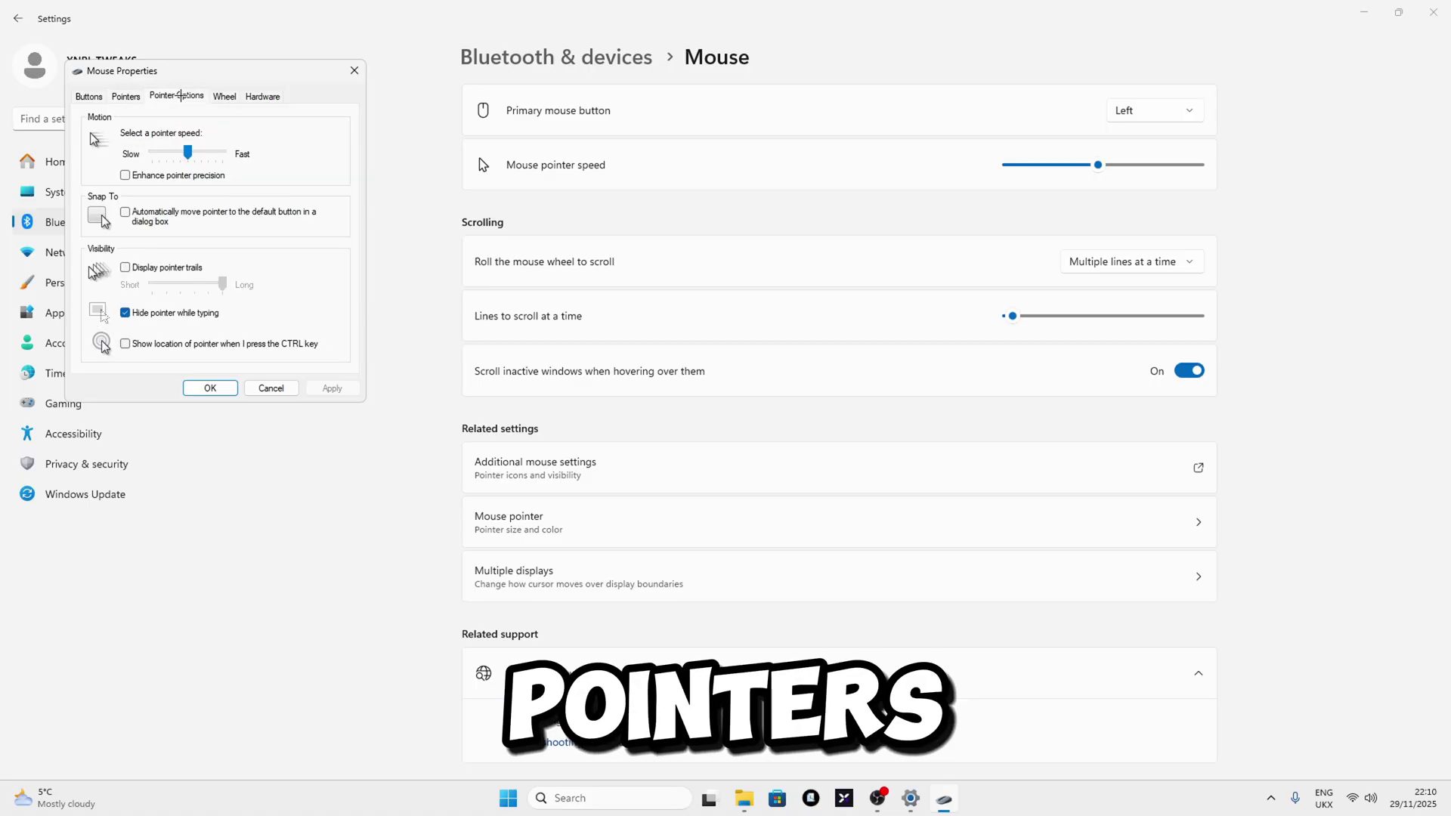
{"action": "left_click_drag", "start_coordinate": [203, 71], "coordinate": [683, 177]}
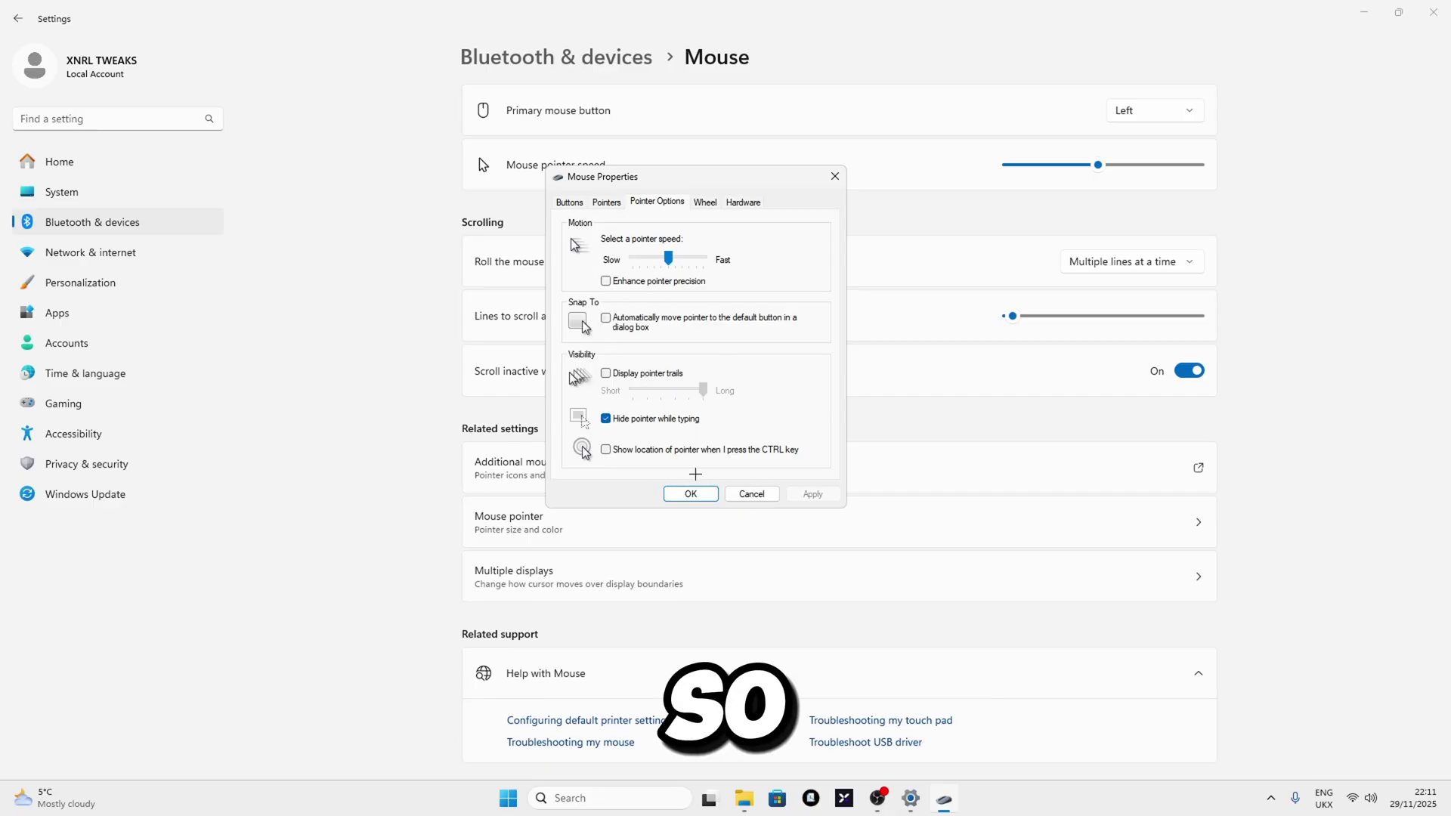
{"action": "left_click", "coordinate": [690, 493]}
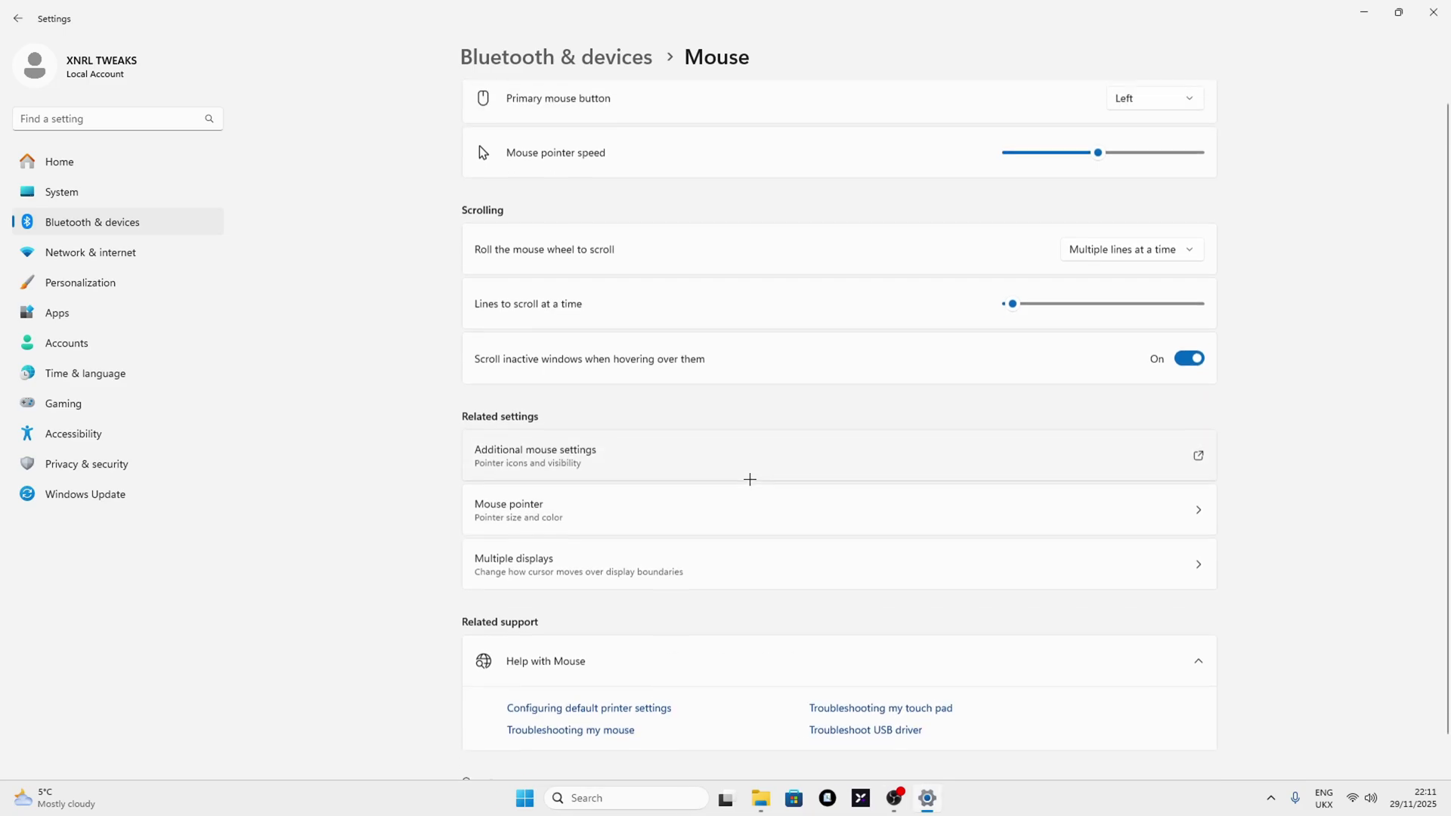
{"action": "left_click", "coordinate": [1433, 12]}
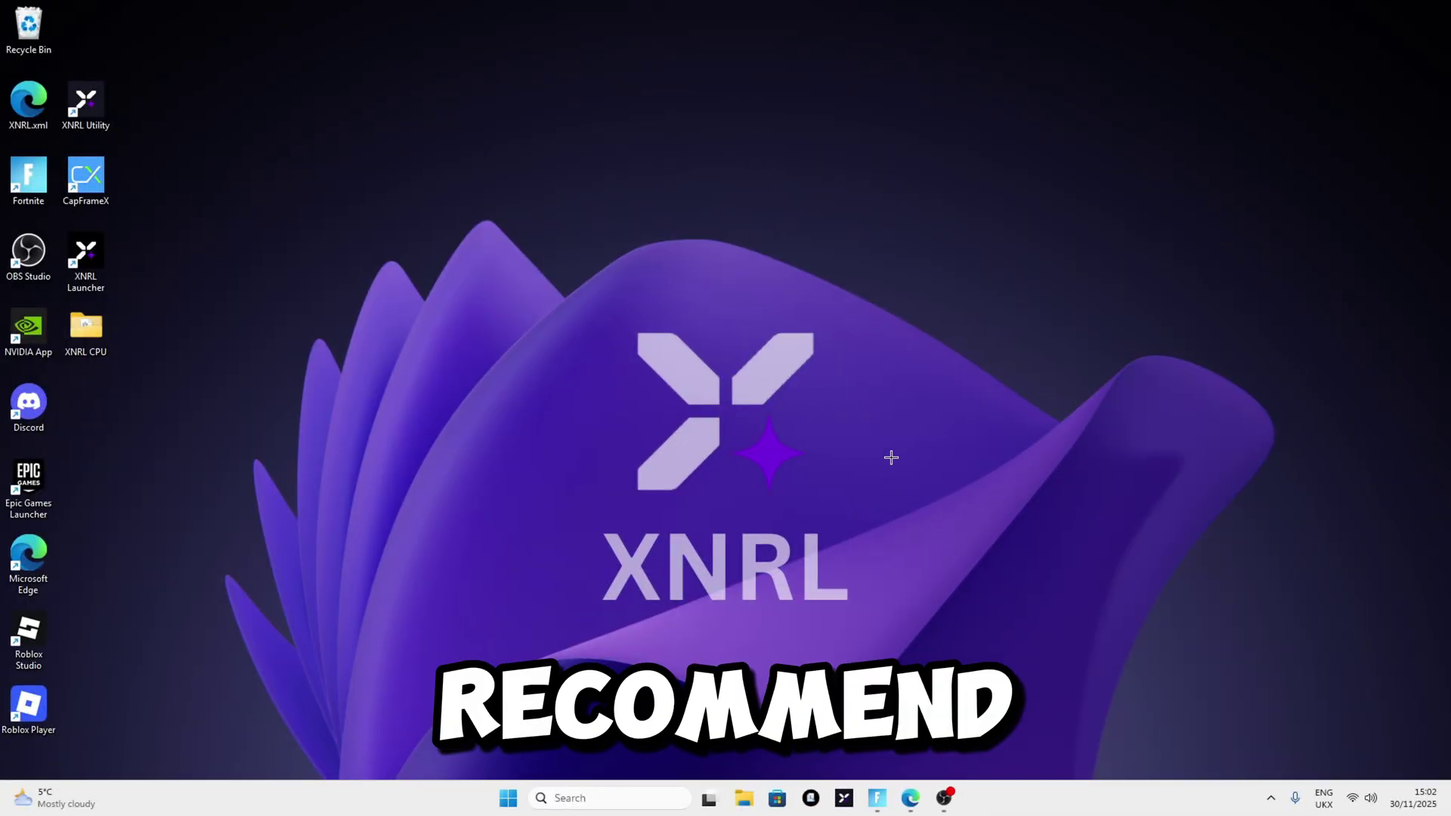
Step: Set Performance Options visual effects to Adjust for best performance, apply, and close
{"action": "key", "text": "super"}
{"action": "type", "text": "ADJUS"}
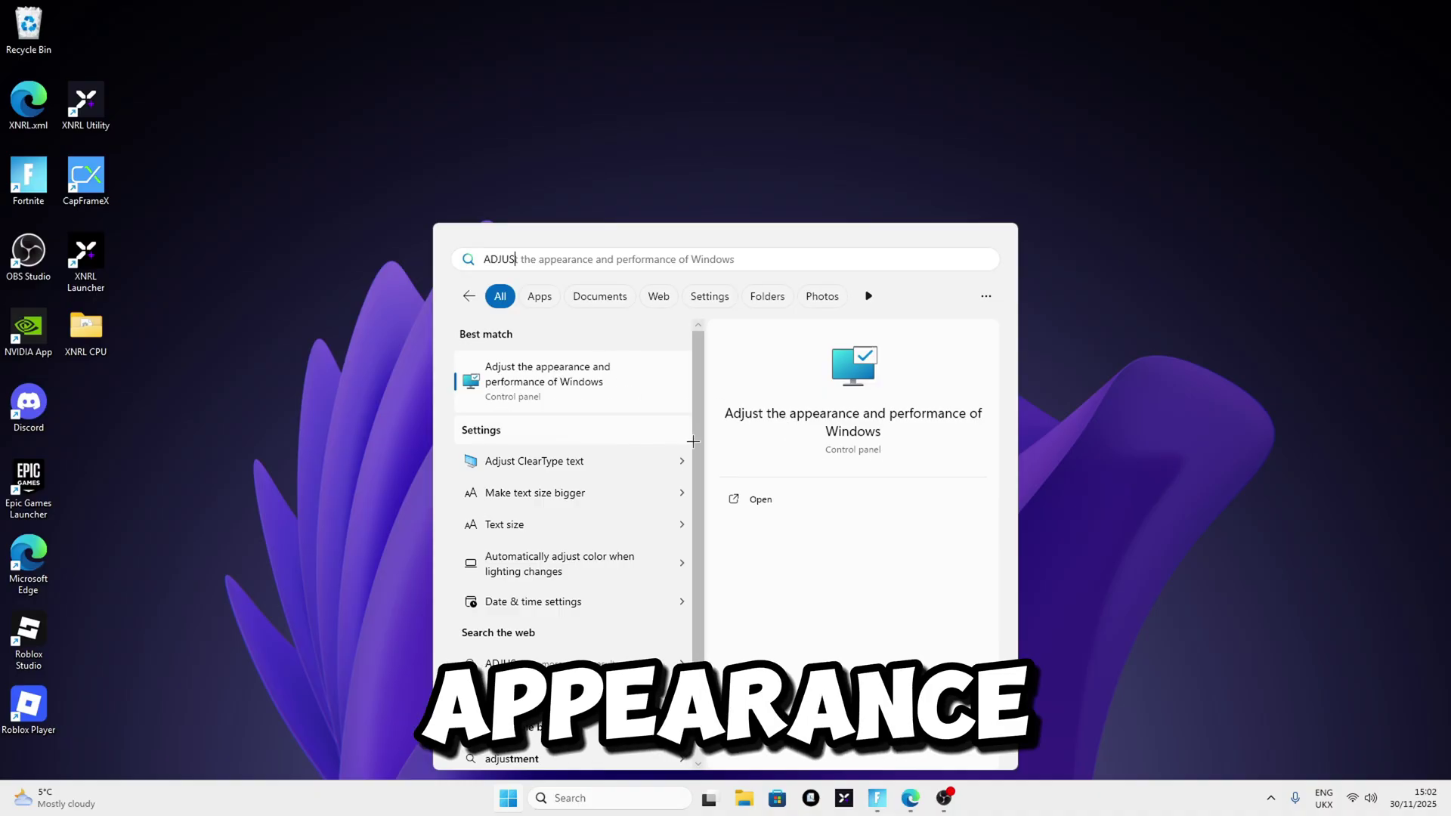
{"action": "left_click", "coordinate": [786, 501]}
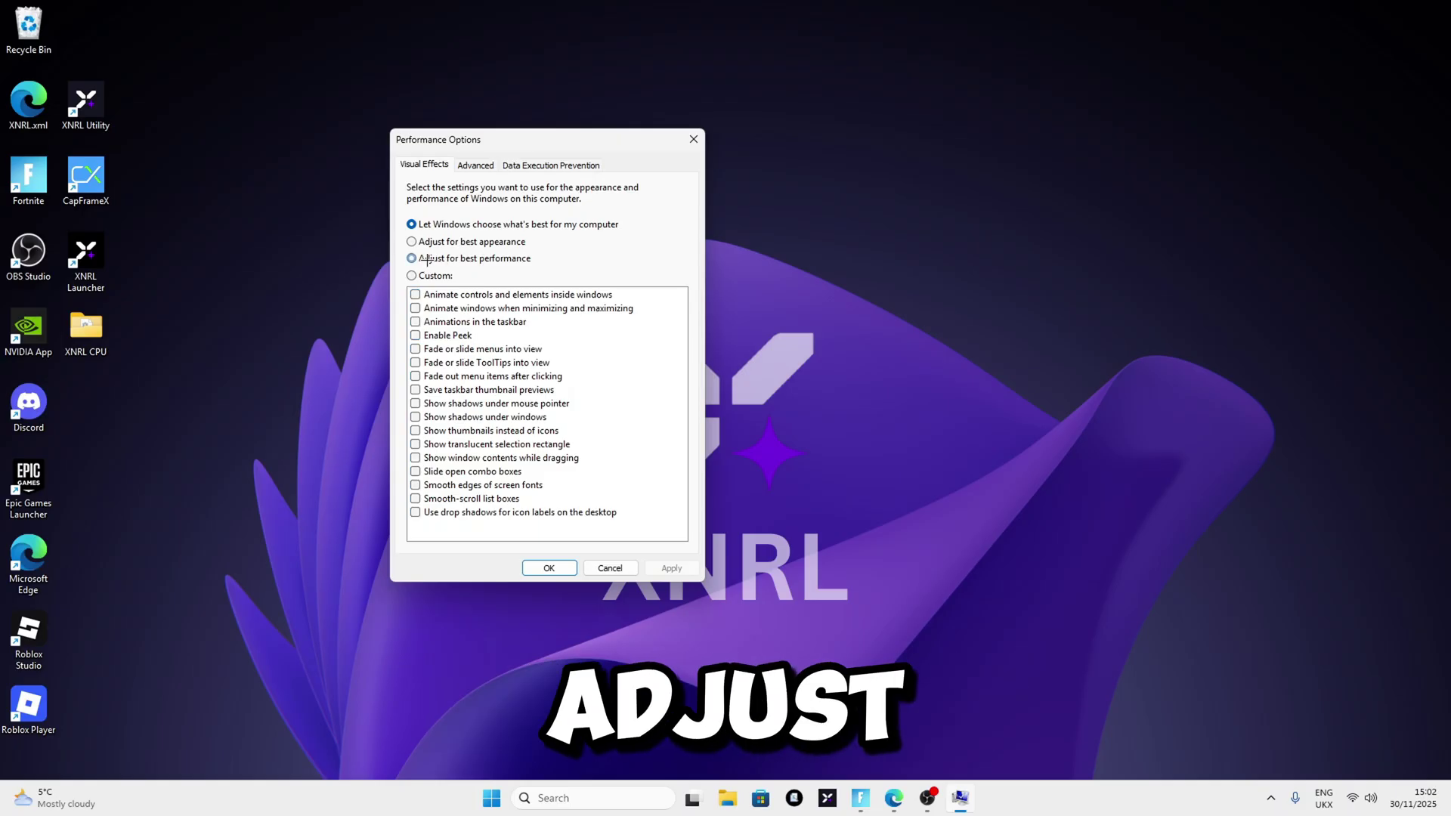
{"action": "left_click", "coordinate": [476, 260]}
{"action": "left_click", "coordinate": [662, 568]}
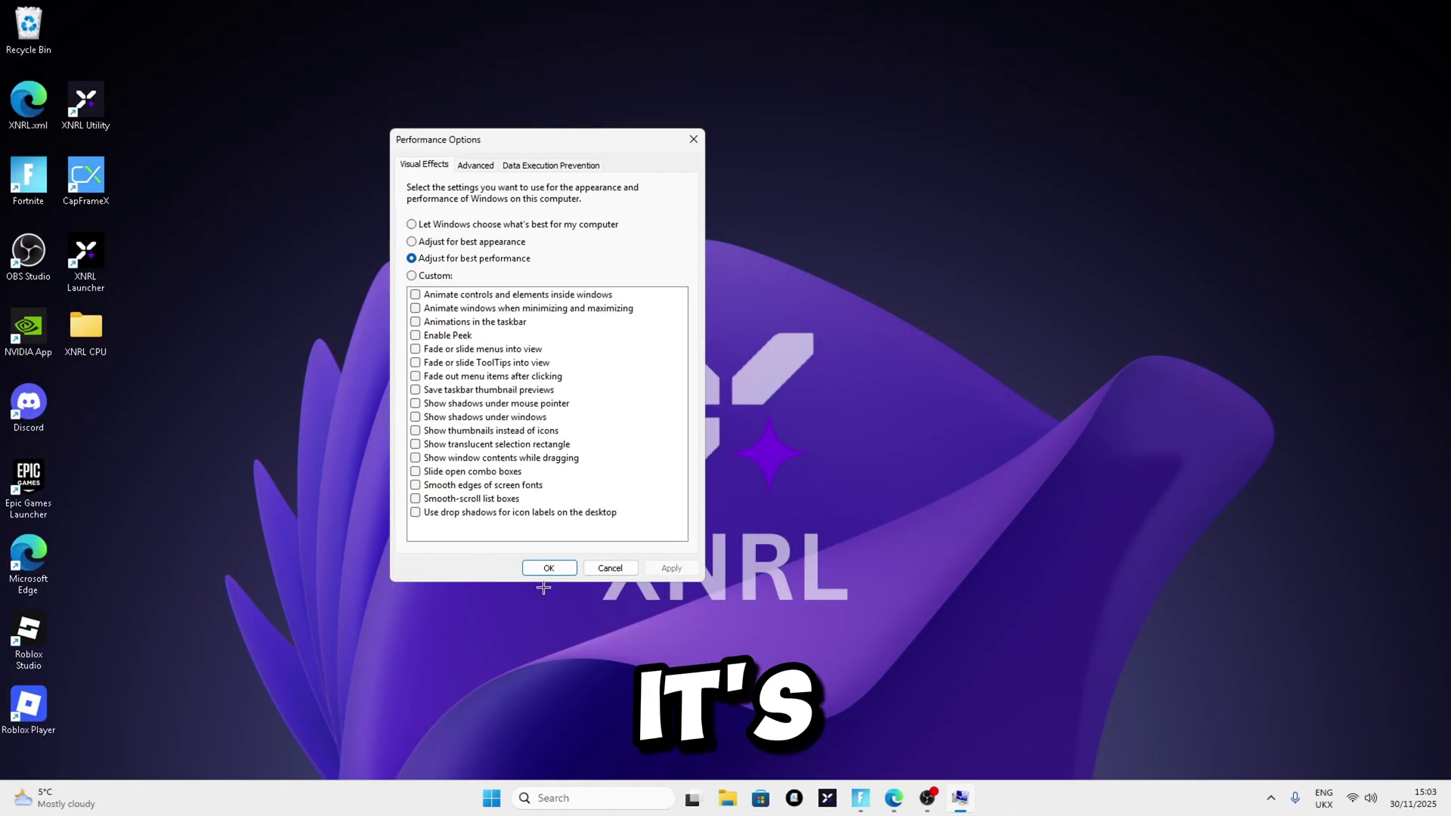
{"action": "left_click", "coordinate": [546, 570]}
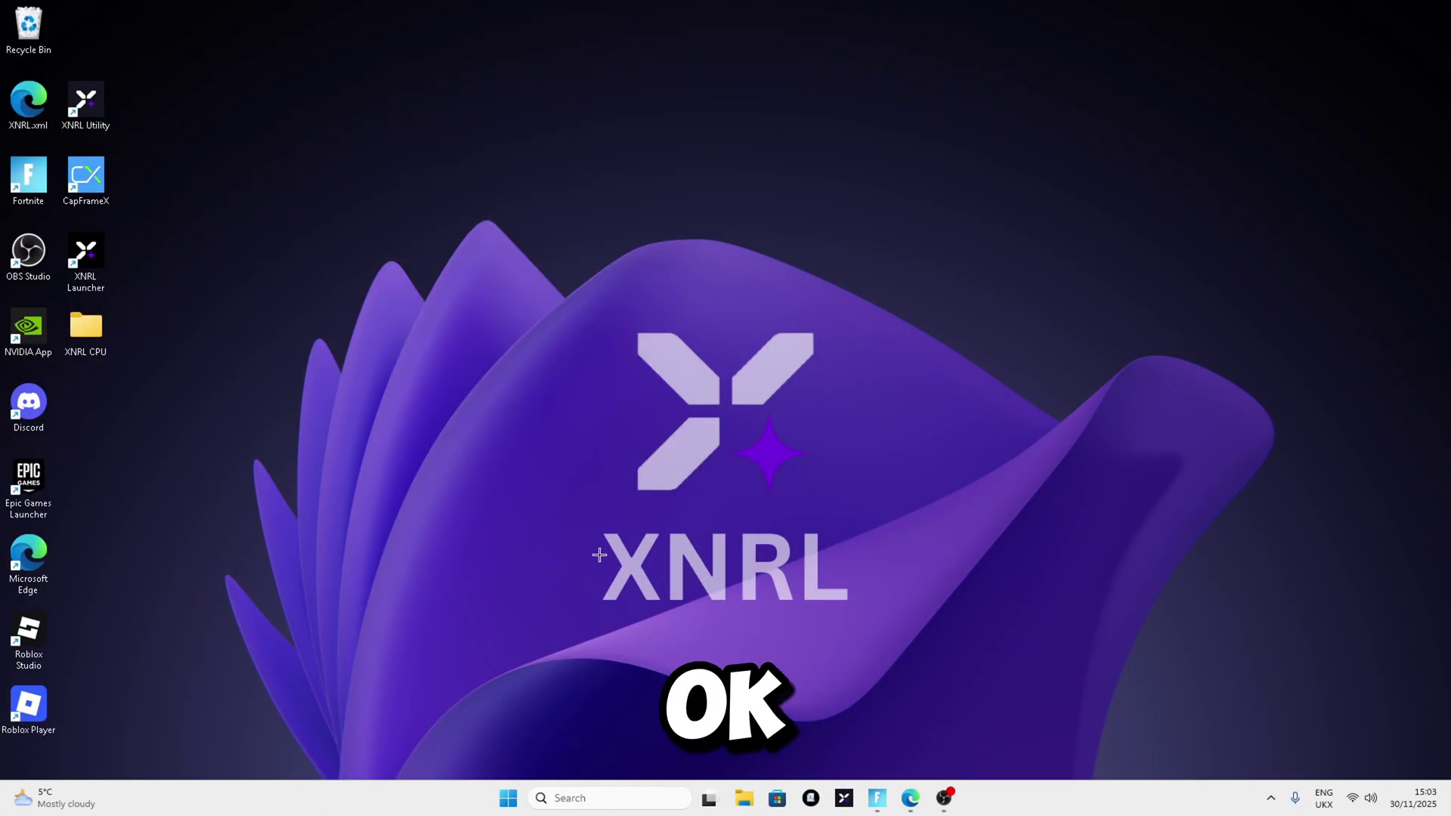
Step: Search Windows for ClearType and launch the Adjust ClearType text tuner
{"action": "left_click", "coordinate": [576, 791]}
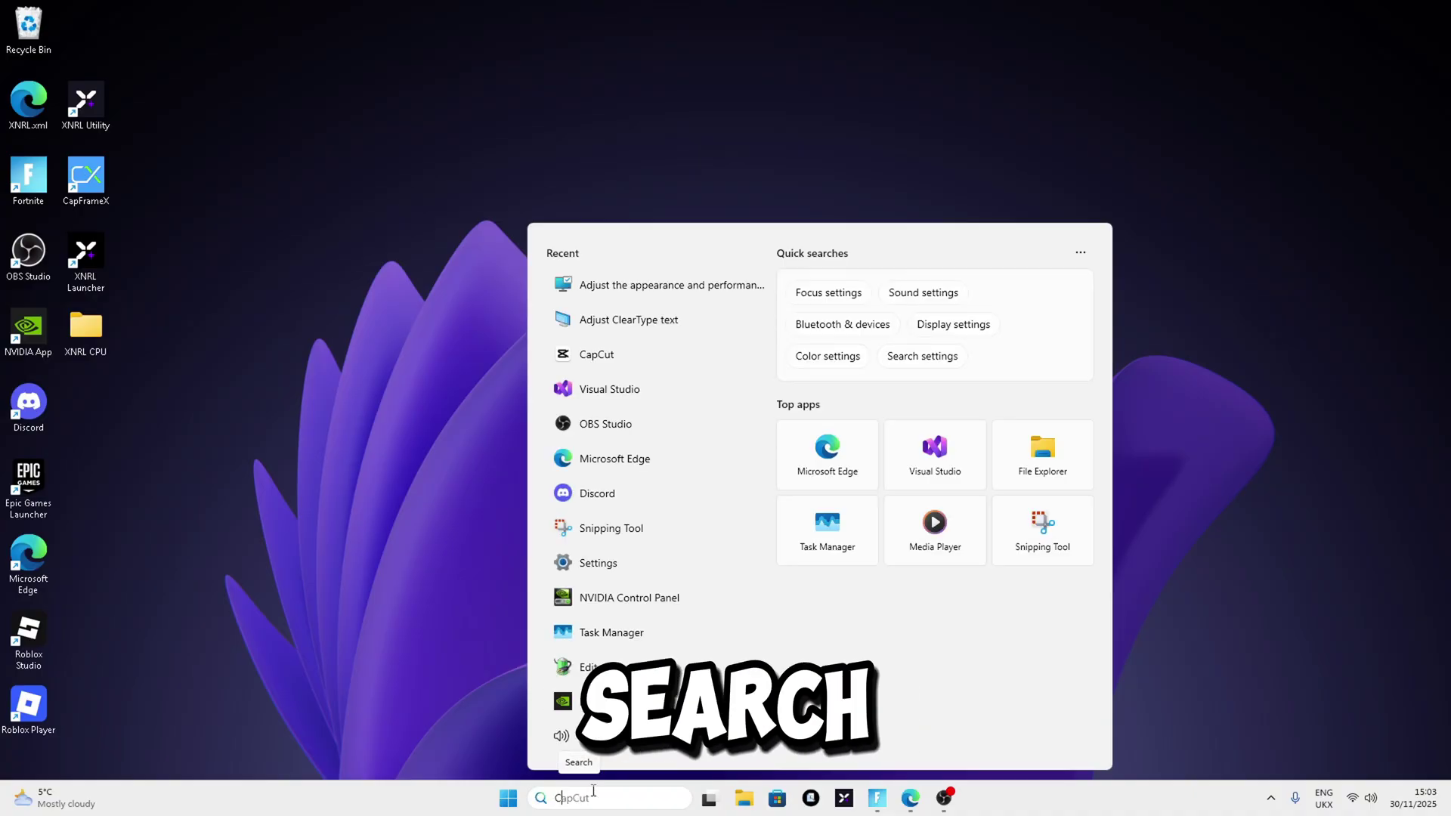
{"action": "type", "text": "CLEAR"}
{"action": "key", "text": "BackSpace"}
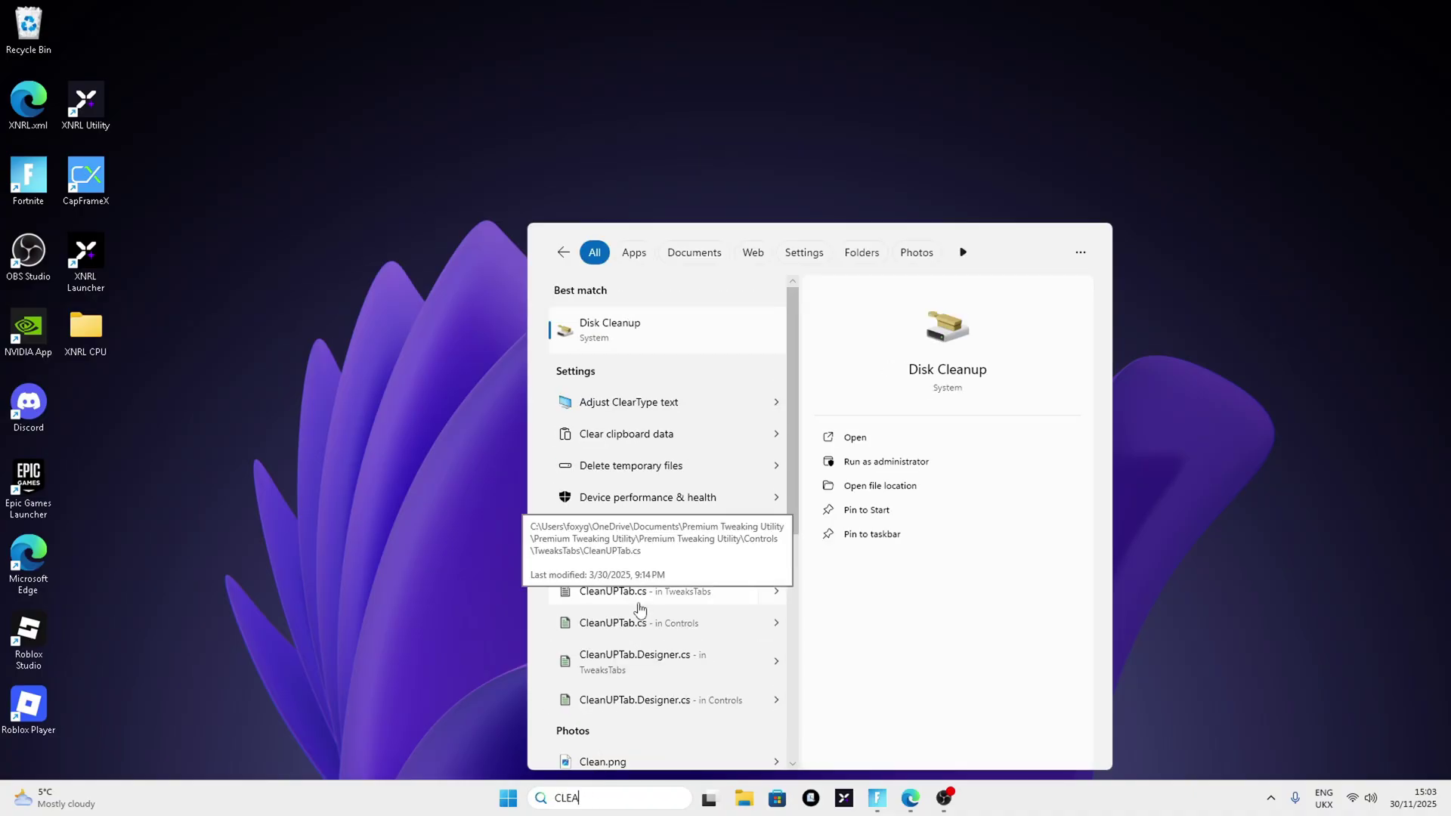
{"action": "left_click", "coordinate": [609, 411]}
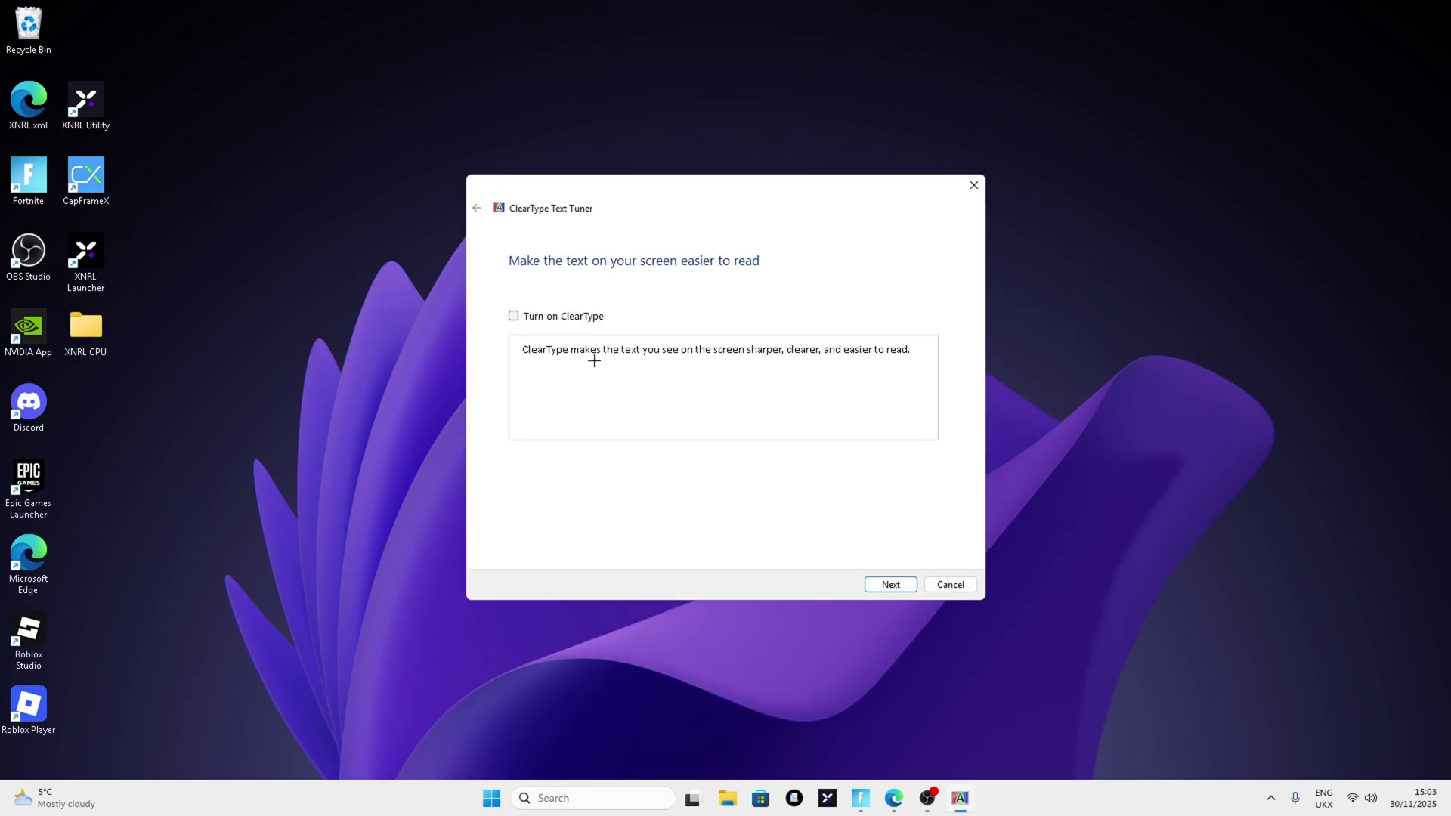
Step: Turn on ClearType and accept each text sample through to Finish
{"action": "left_click", "coordinate": [544, 316]}
{"action": "left_click", "coordinate": [889, 585]}
{"action": "left_click", "coordinate": [883, 583]}
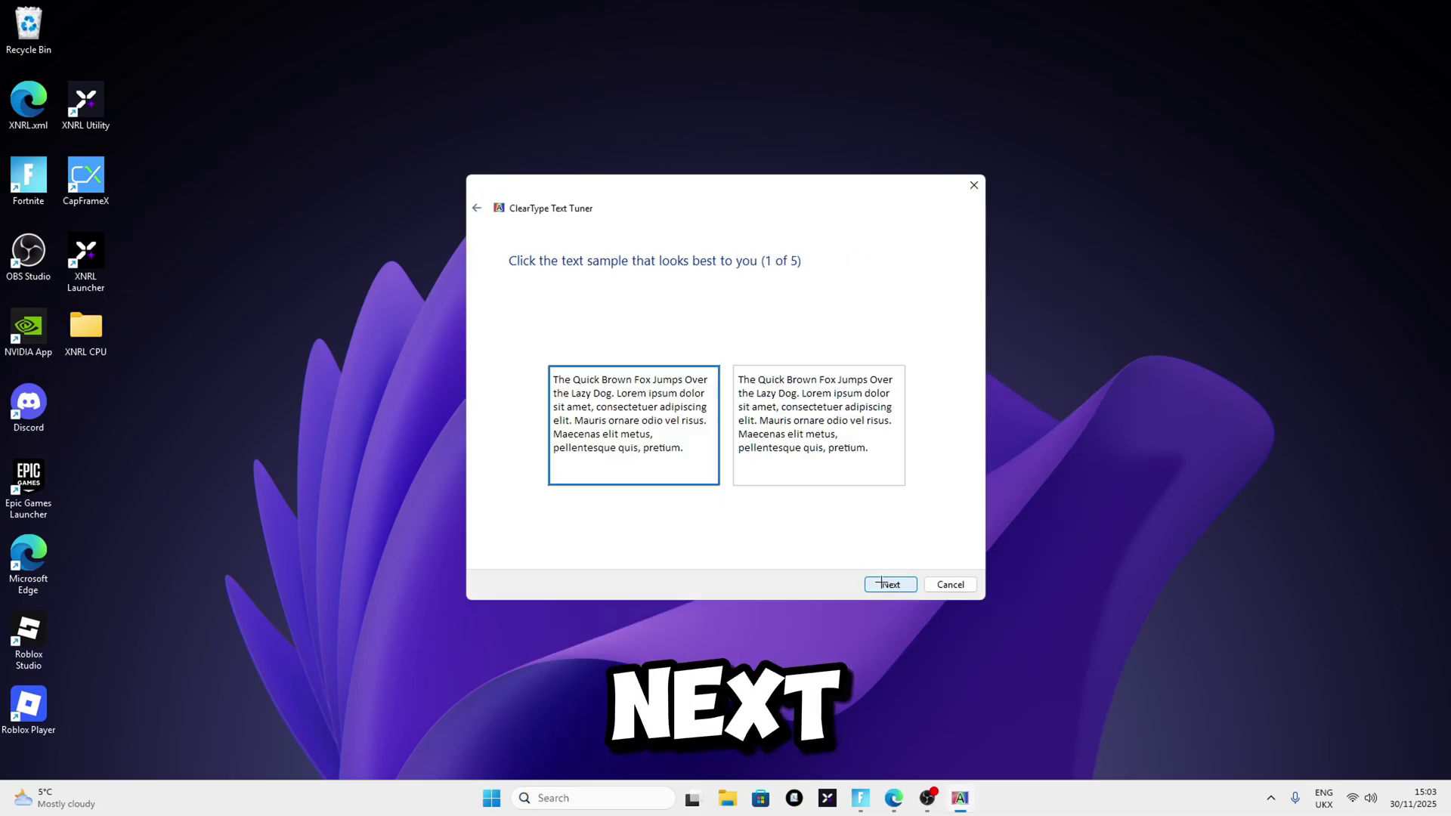
{"action": "left_click", "coordinate": [883, 584]}
{"action": "left_click", "coordinate": [883, 585]}
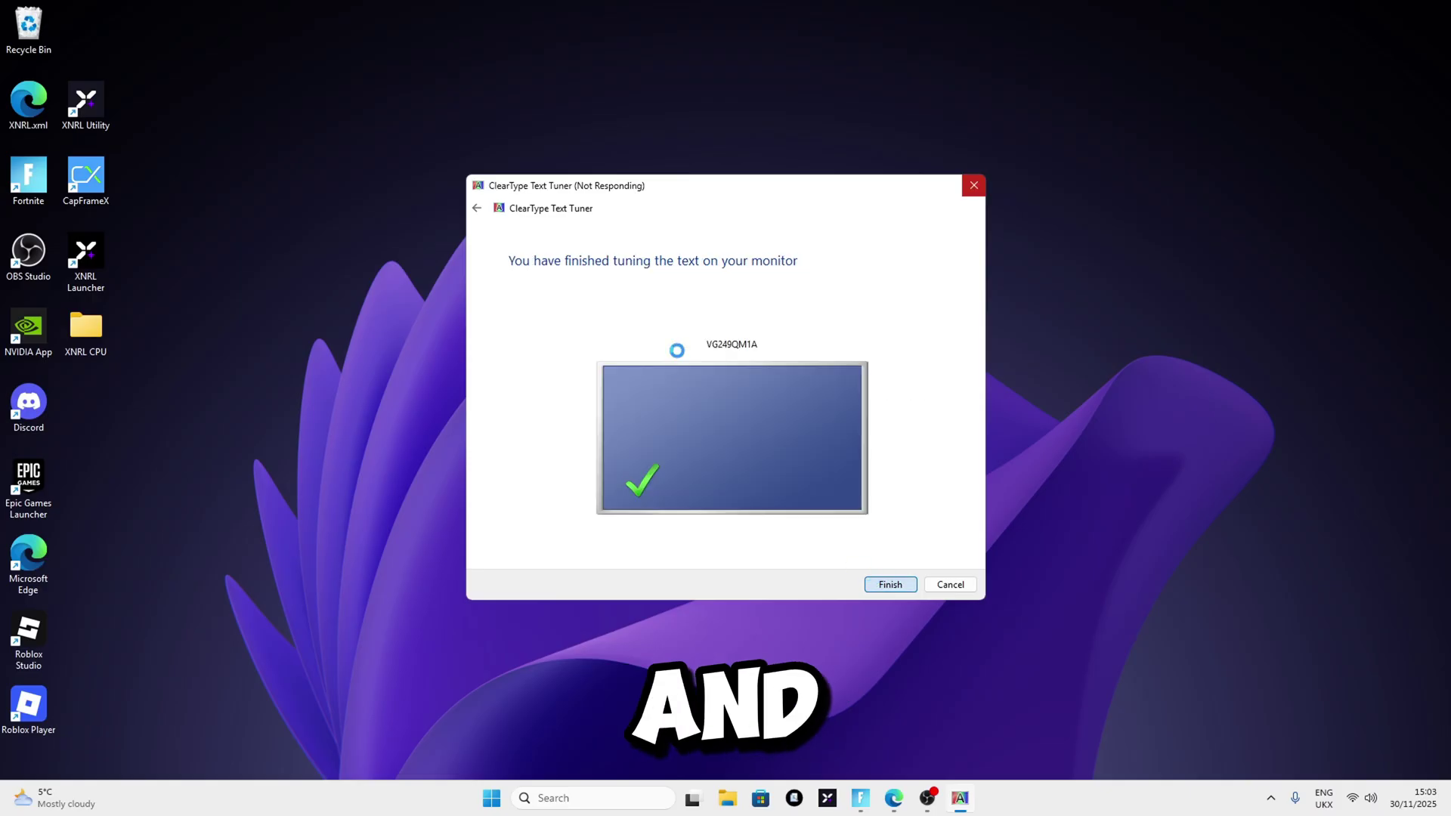
{"action": "left_click", "coordinate": [889, 584]}
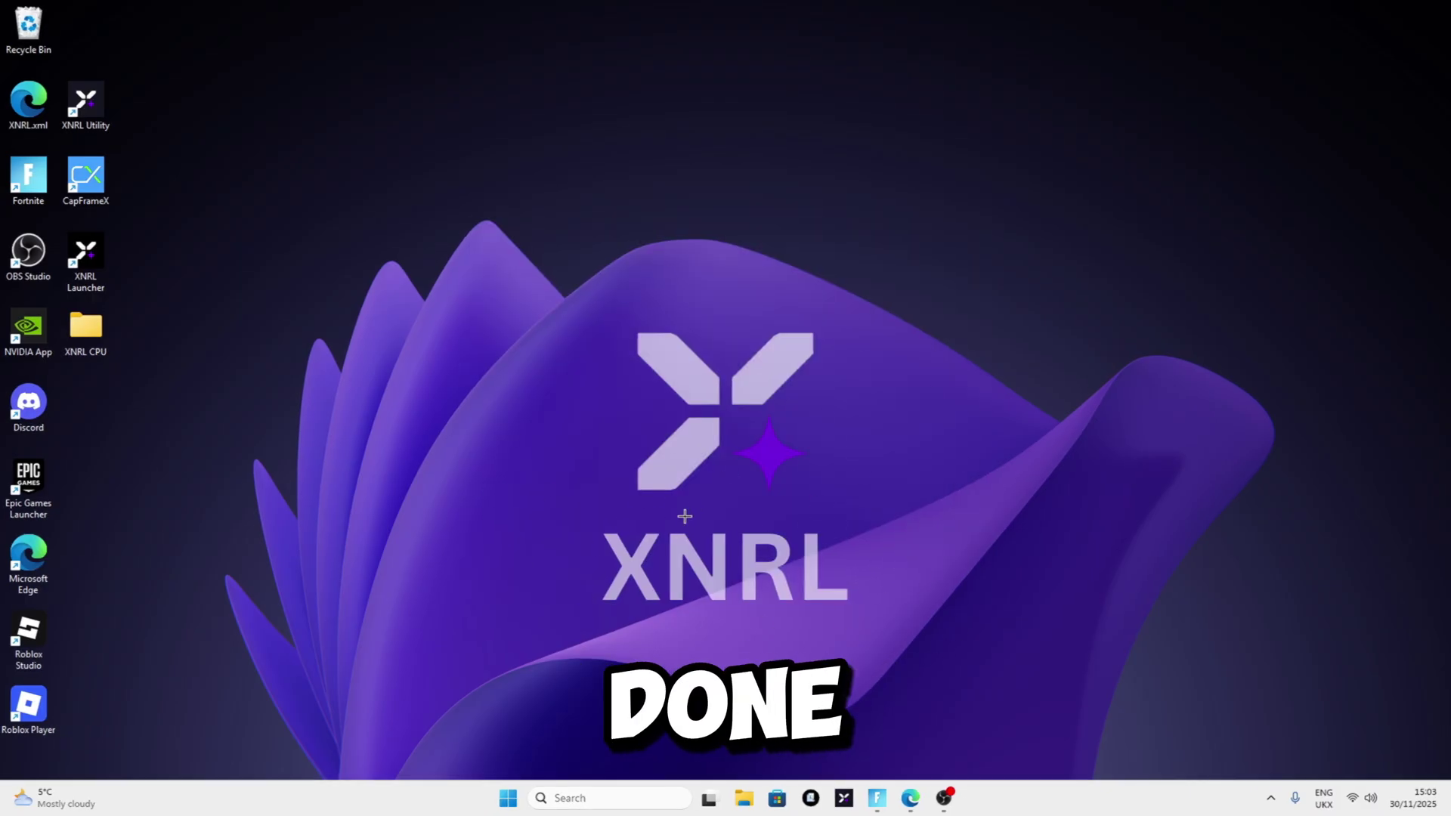